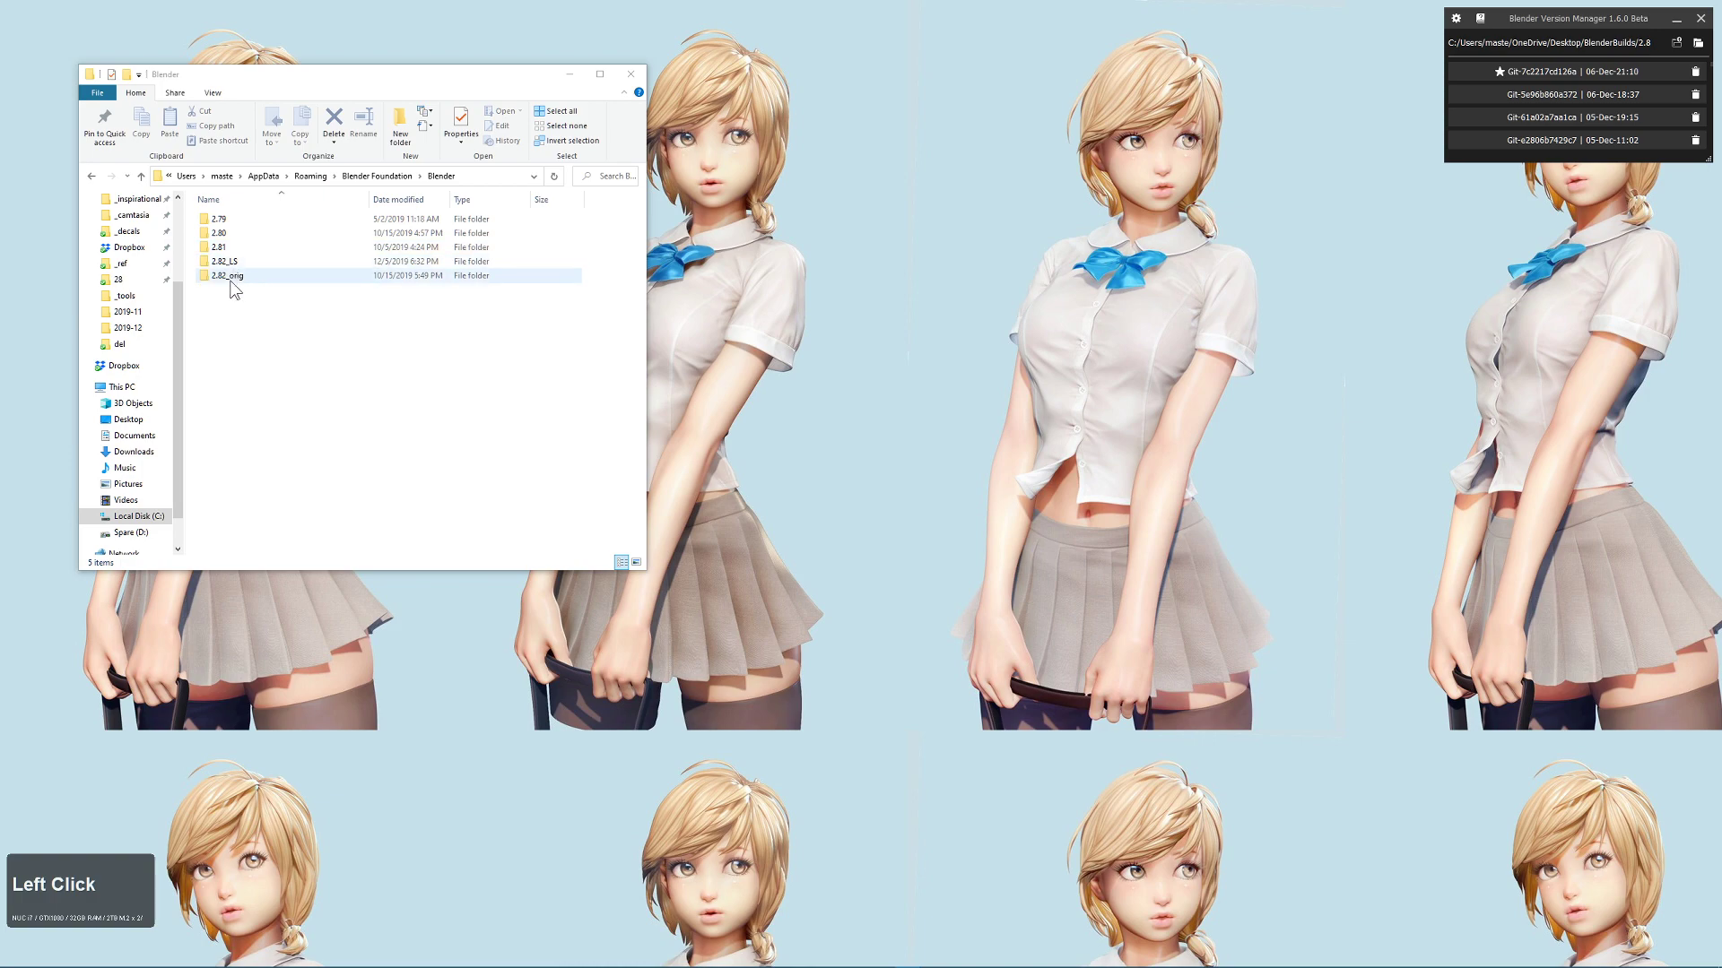
Launch the Git-7c2217d126a Blender 2.82 Alpha build from the Version Manager.
left_click(1544, 75)
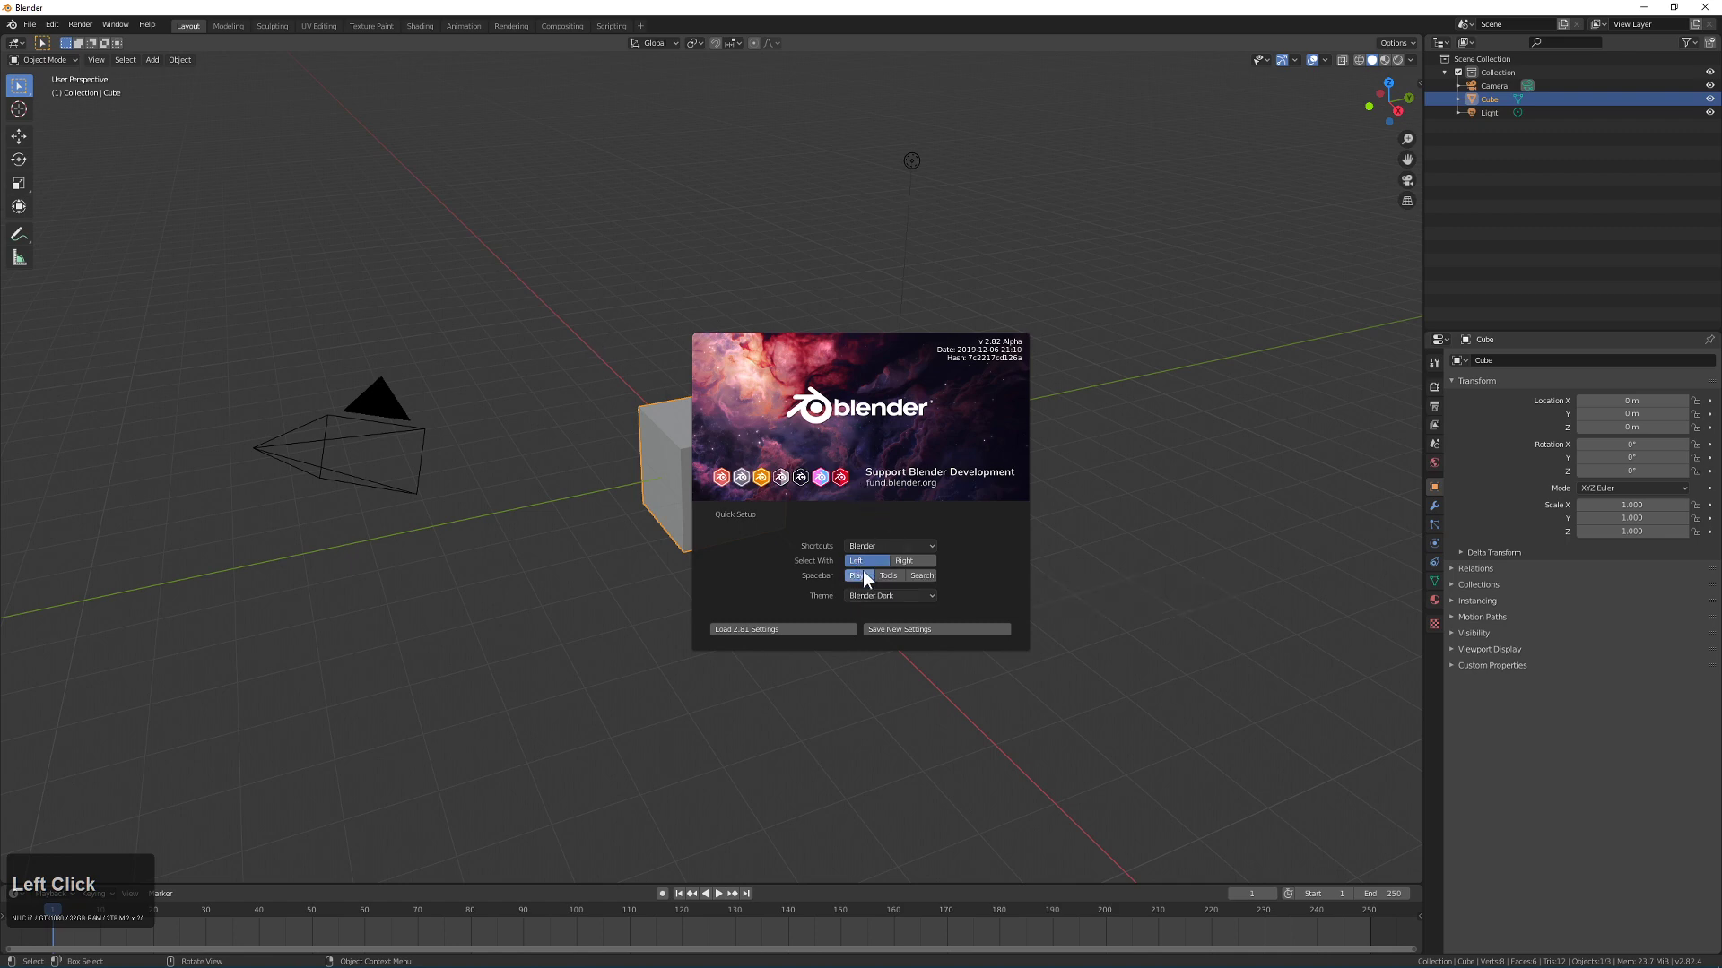
Set the spacebar to Search and save the new quick setup settings.
left_click(924, 576)
left_click(896, 627)
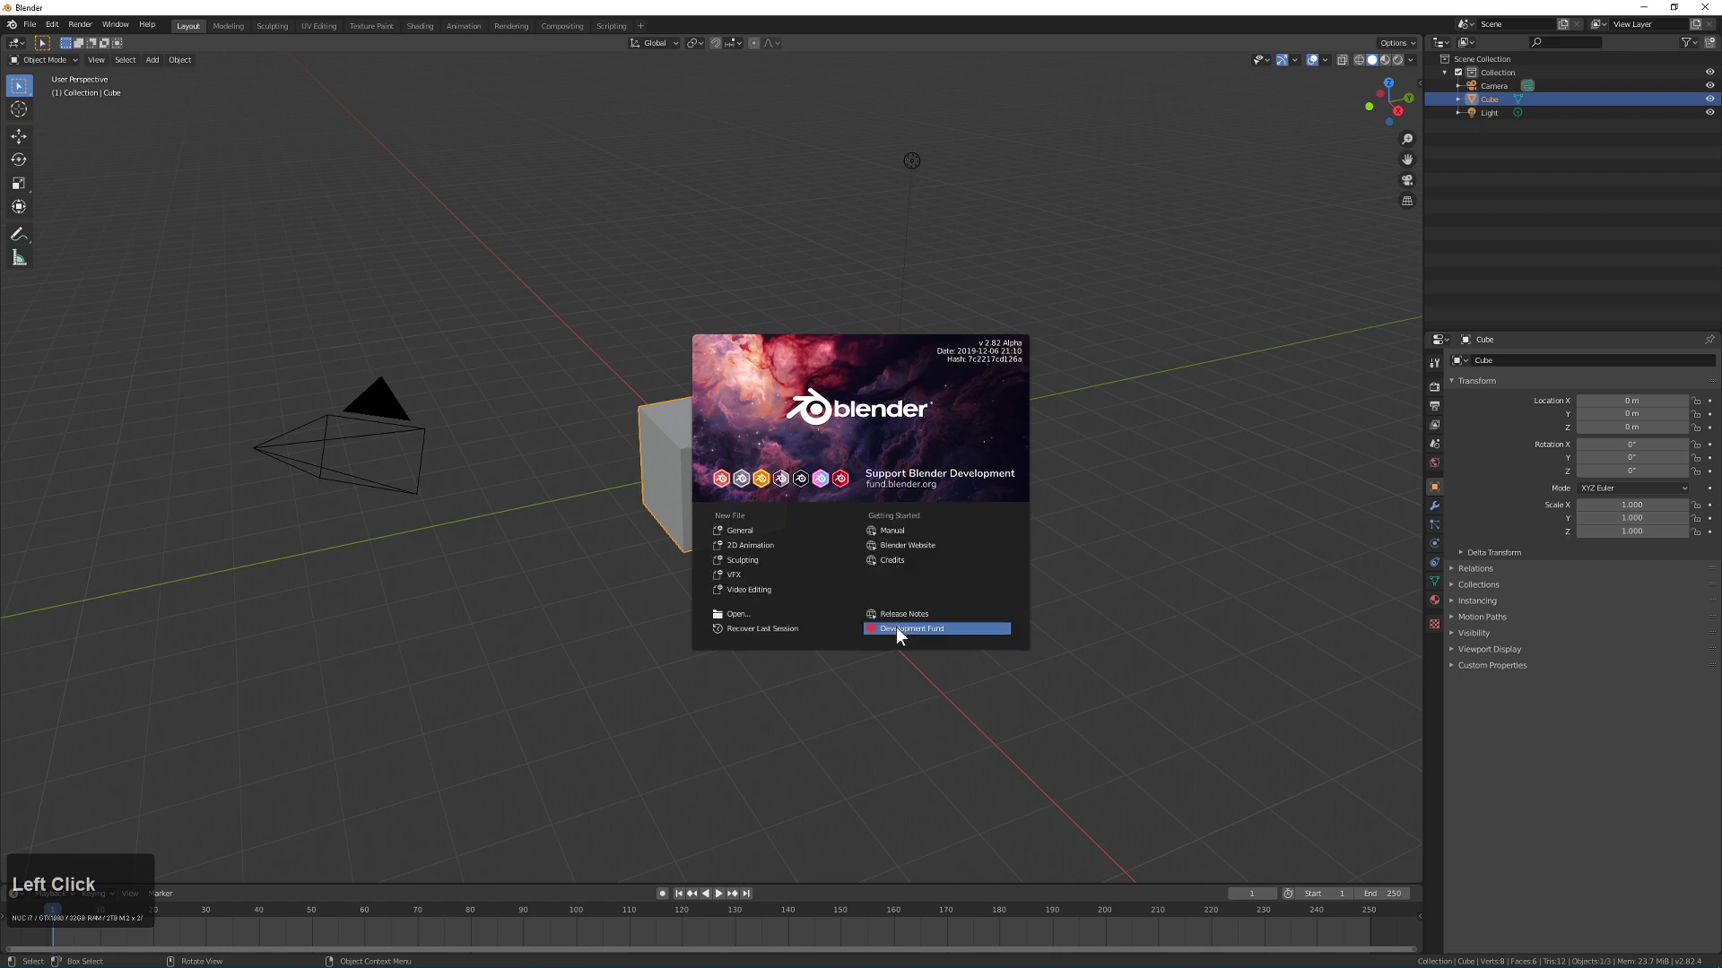
left_click(52, 24)
In the Add-ons preferences, browse to C:\tools and pick (2.8)Kitops 1153.zip to install.
left_click(78, 214)
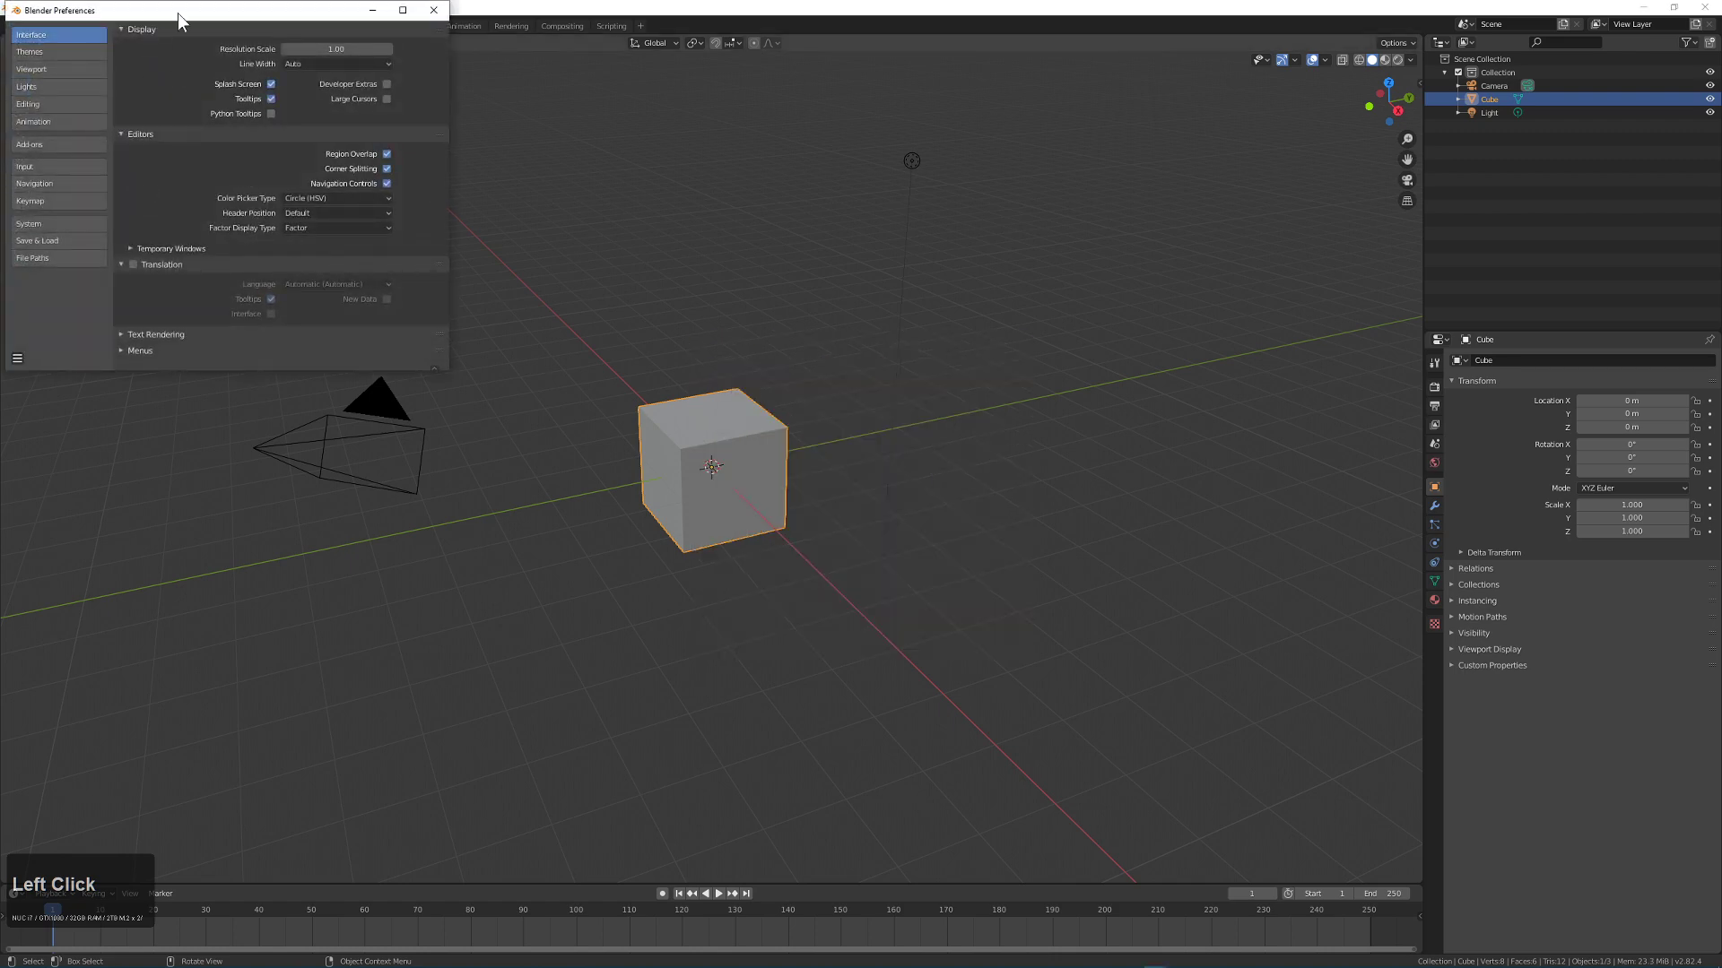
left_click_drag(177, 12, 542, 163)
left_click(422, 295)
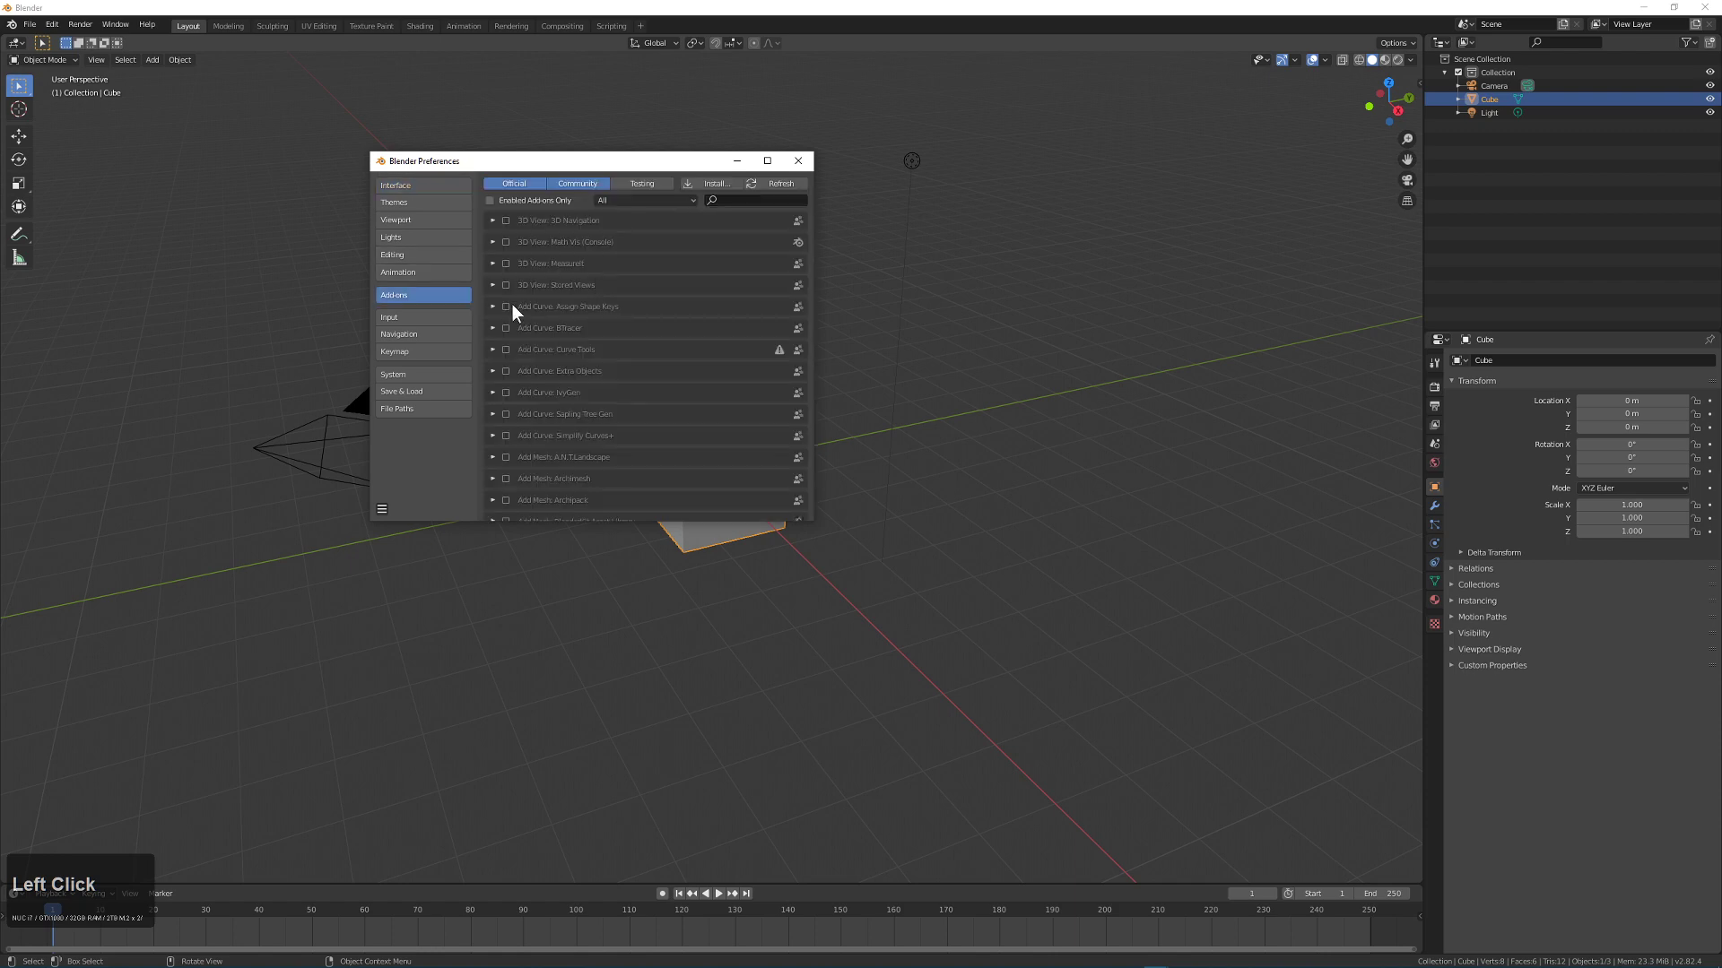
left_click(708, 184)
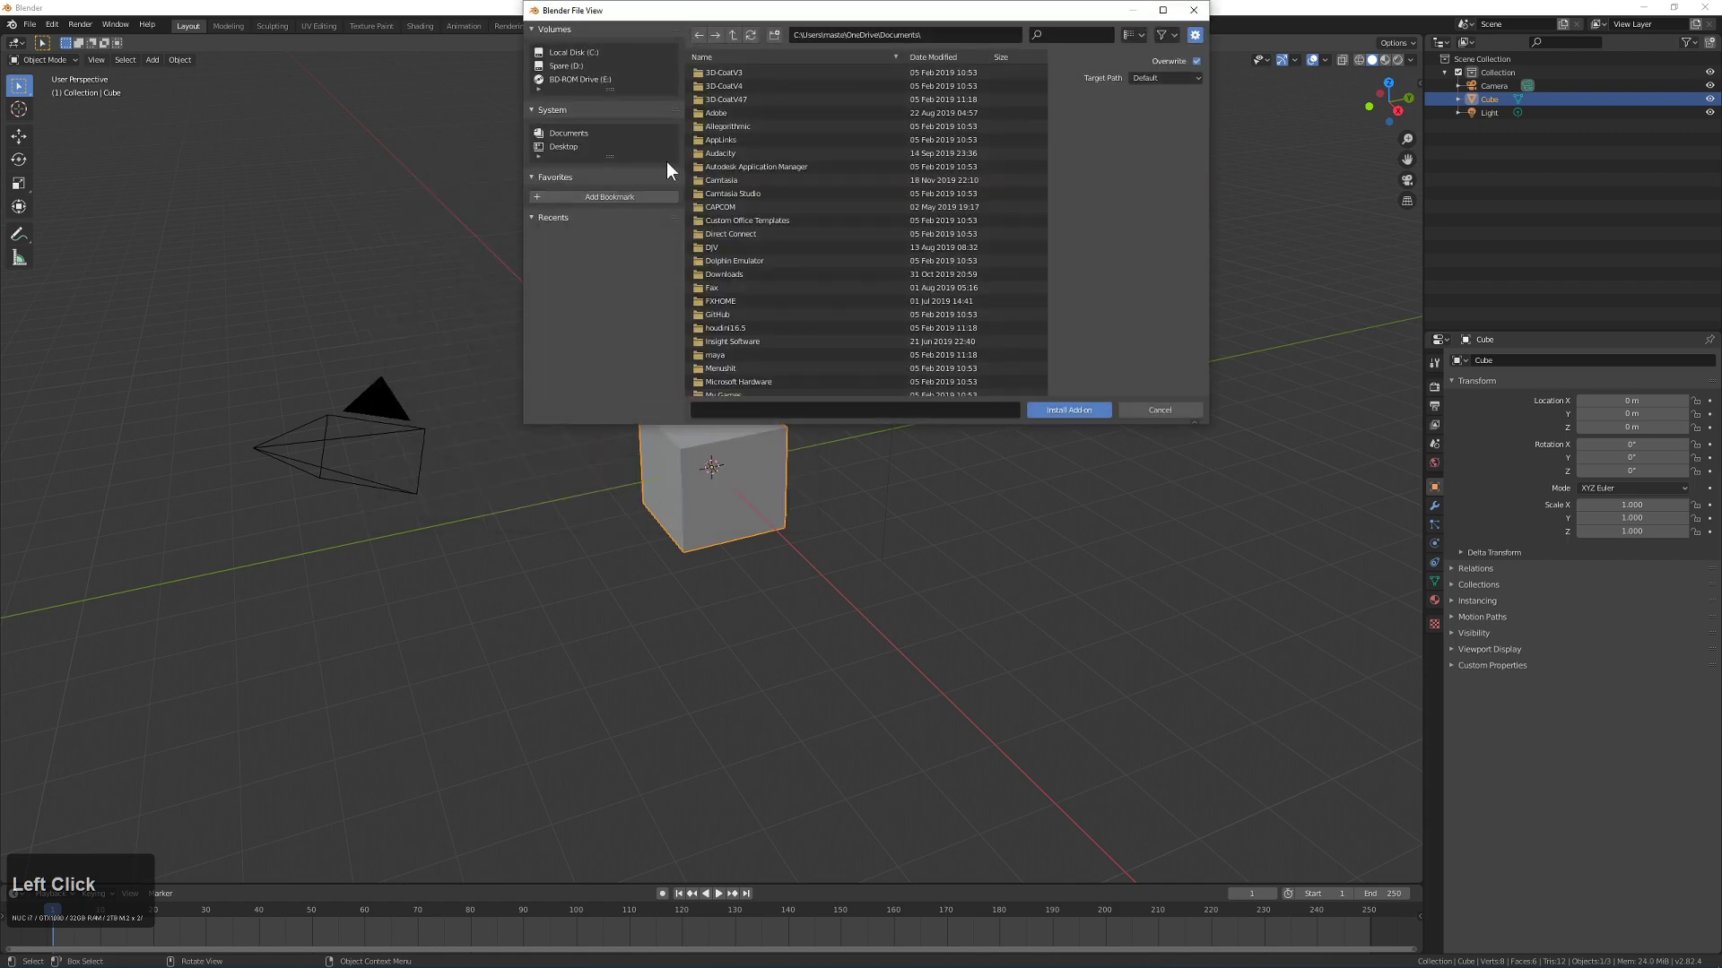
left_click(897, 36)
type("C:\tools")
key("KP_Enter")
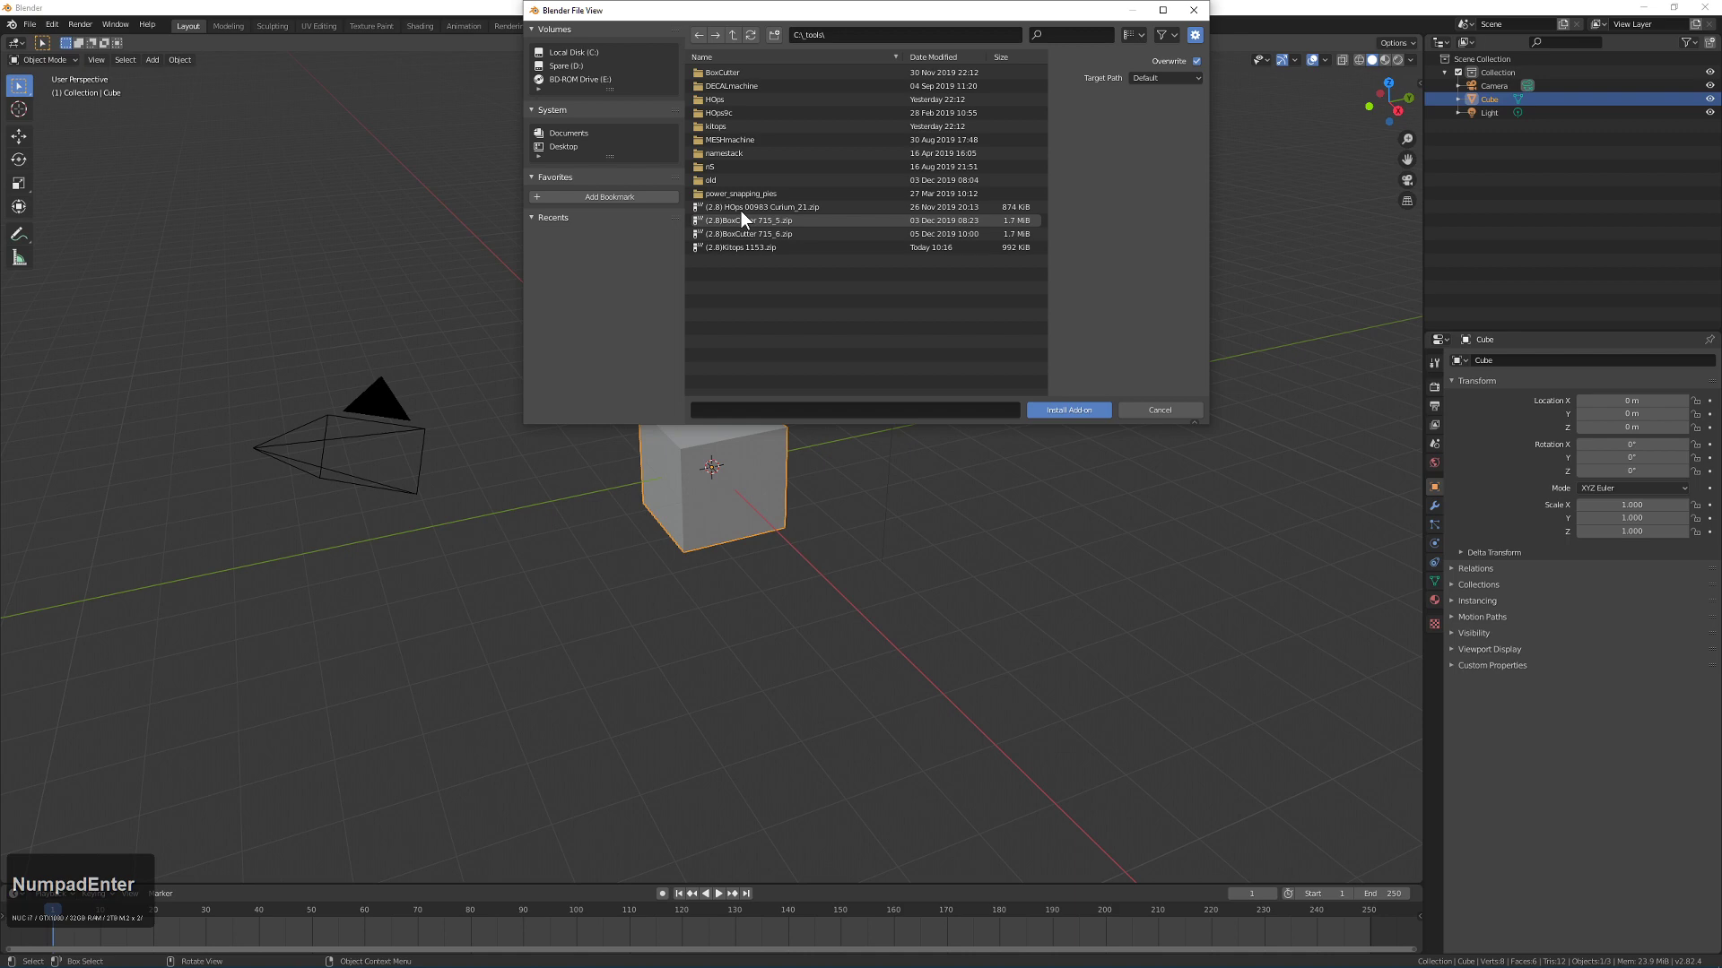
left_click(755, 247)
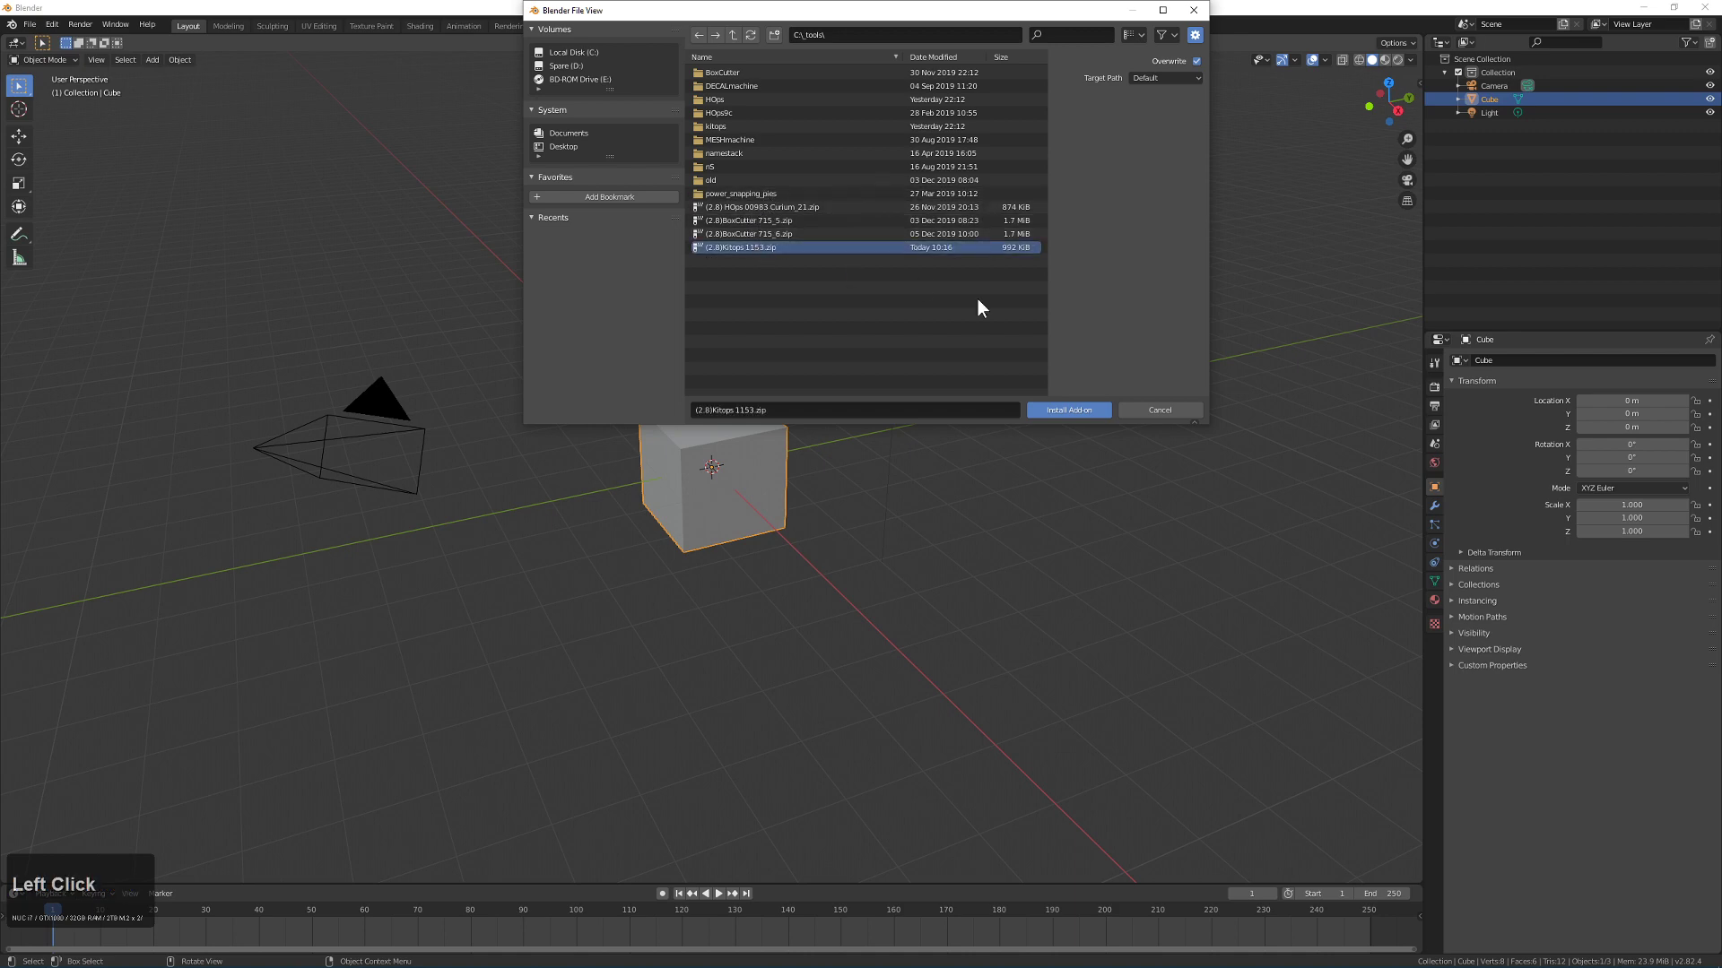
Install the Kitops zip, enable the KIT OPS add-on and expand its preferences.
left_click(1064, 410)
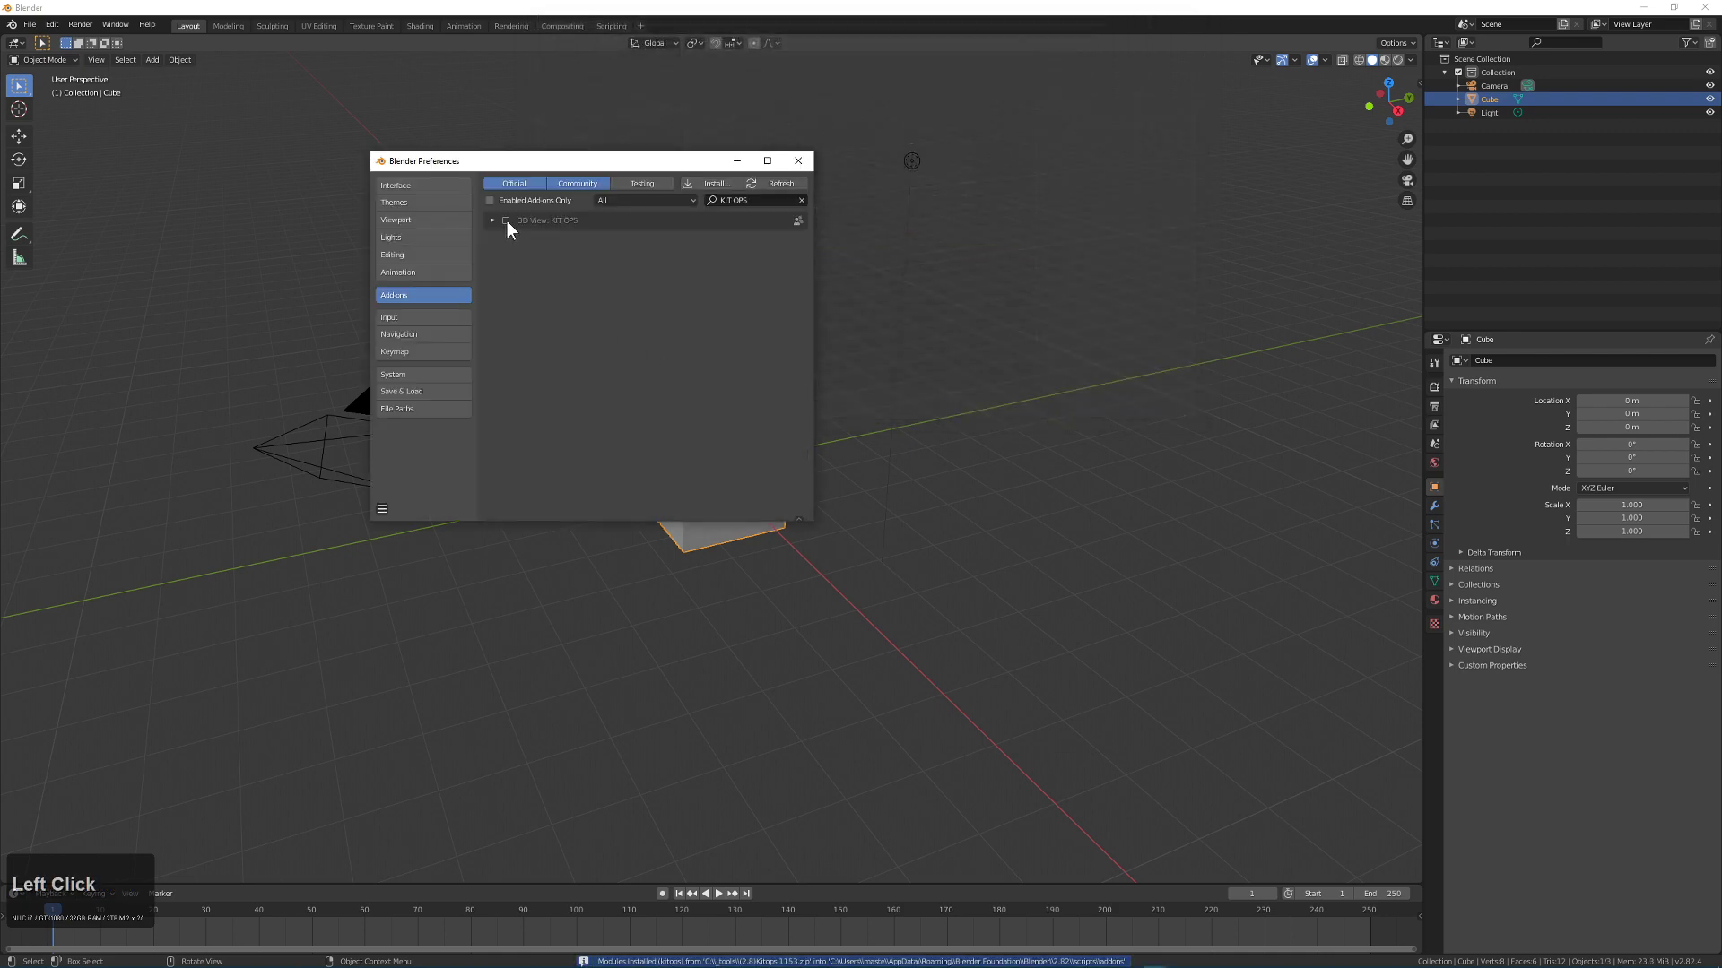
left_click(507, 220)
left_click(493, 221)
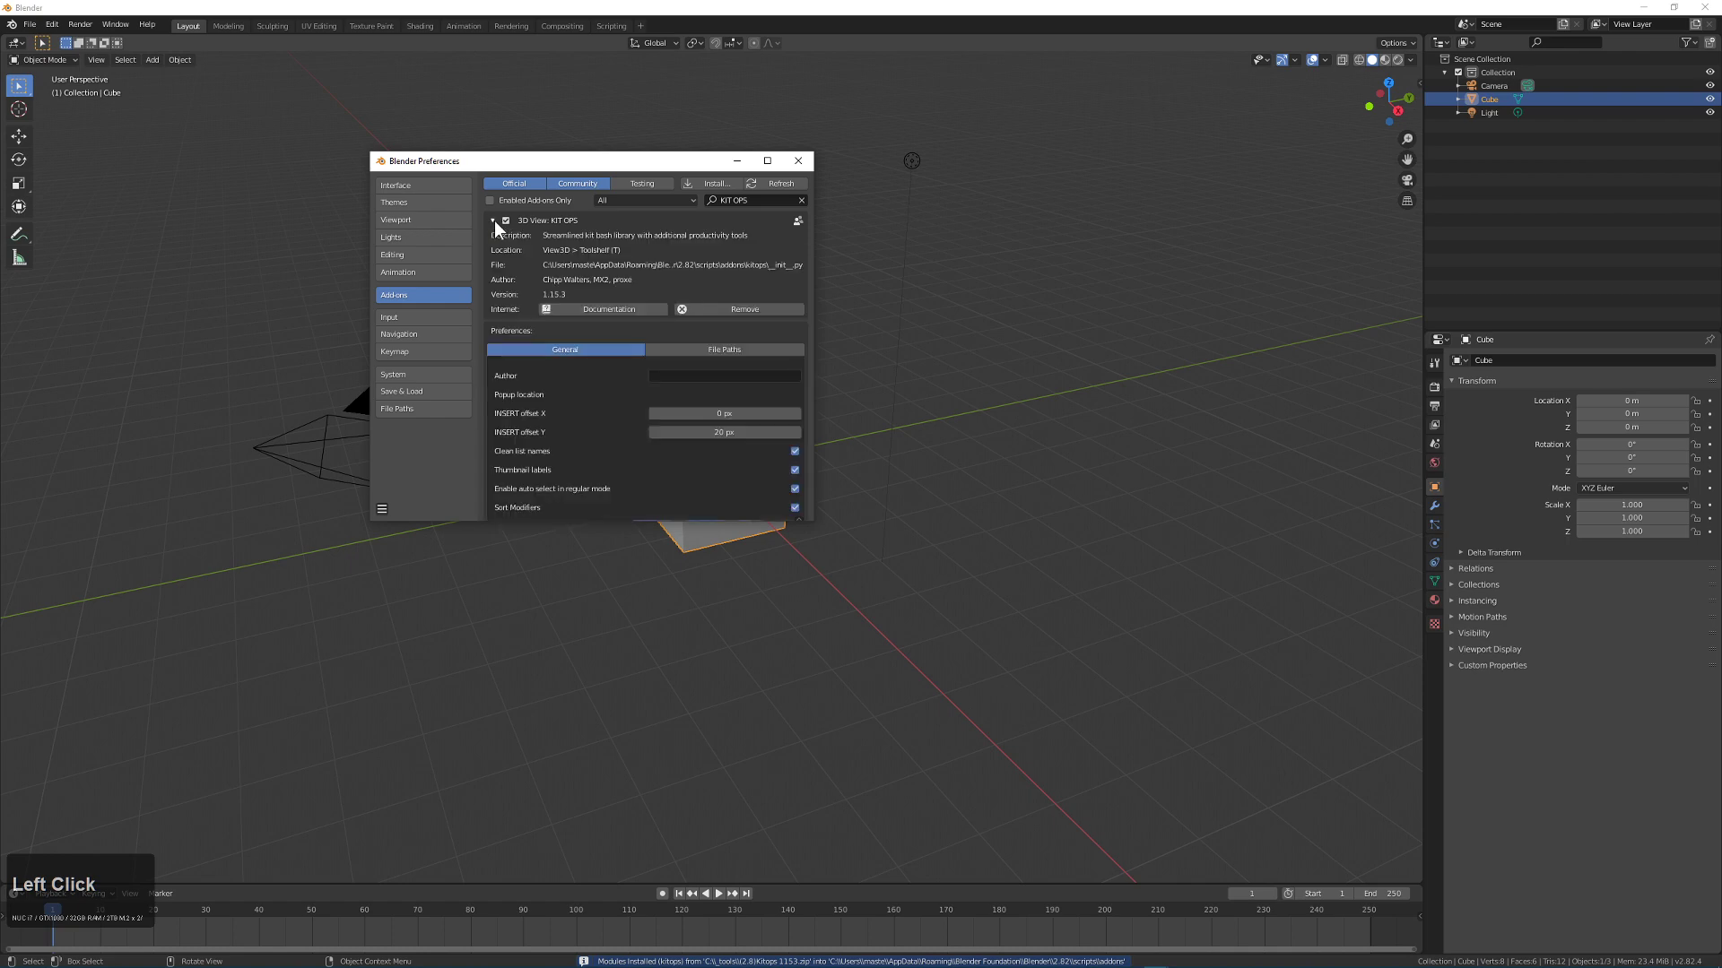
Review the KIT OPS Sort Modifiers options and its File Paths settings.
scroll(572, 391, "down", 2)
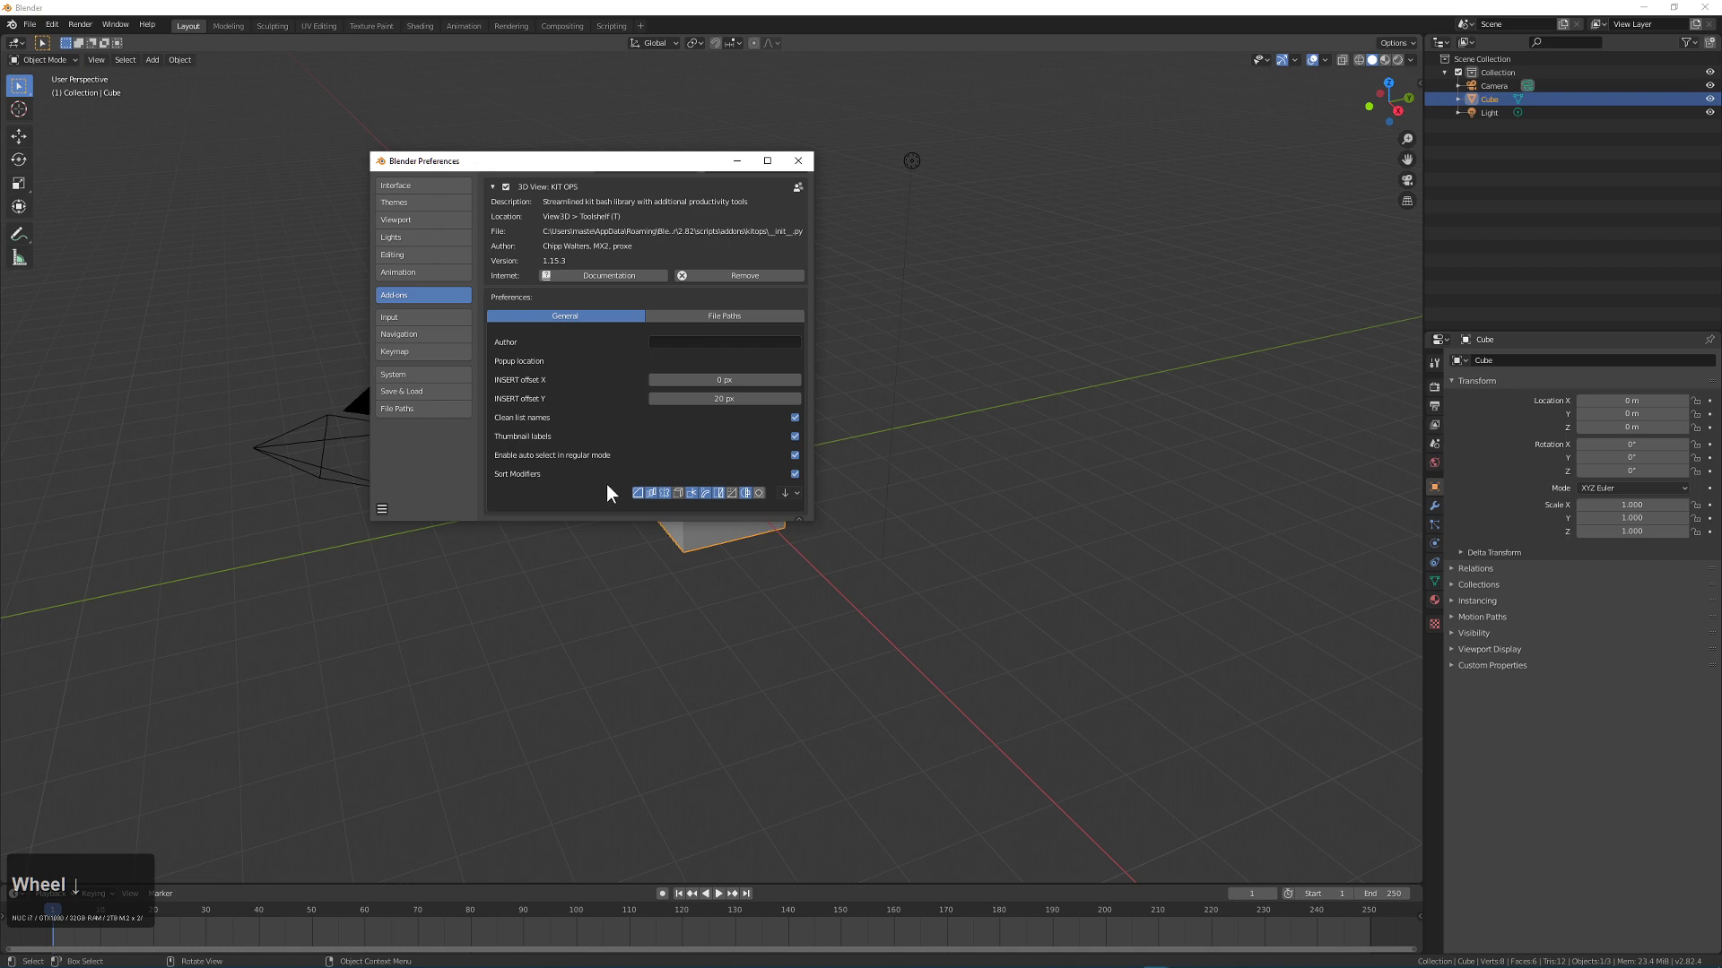
left_click(698, 320)
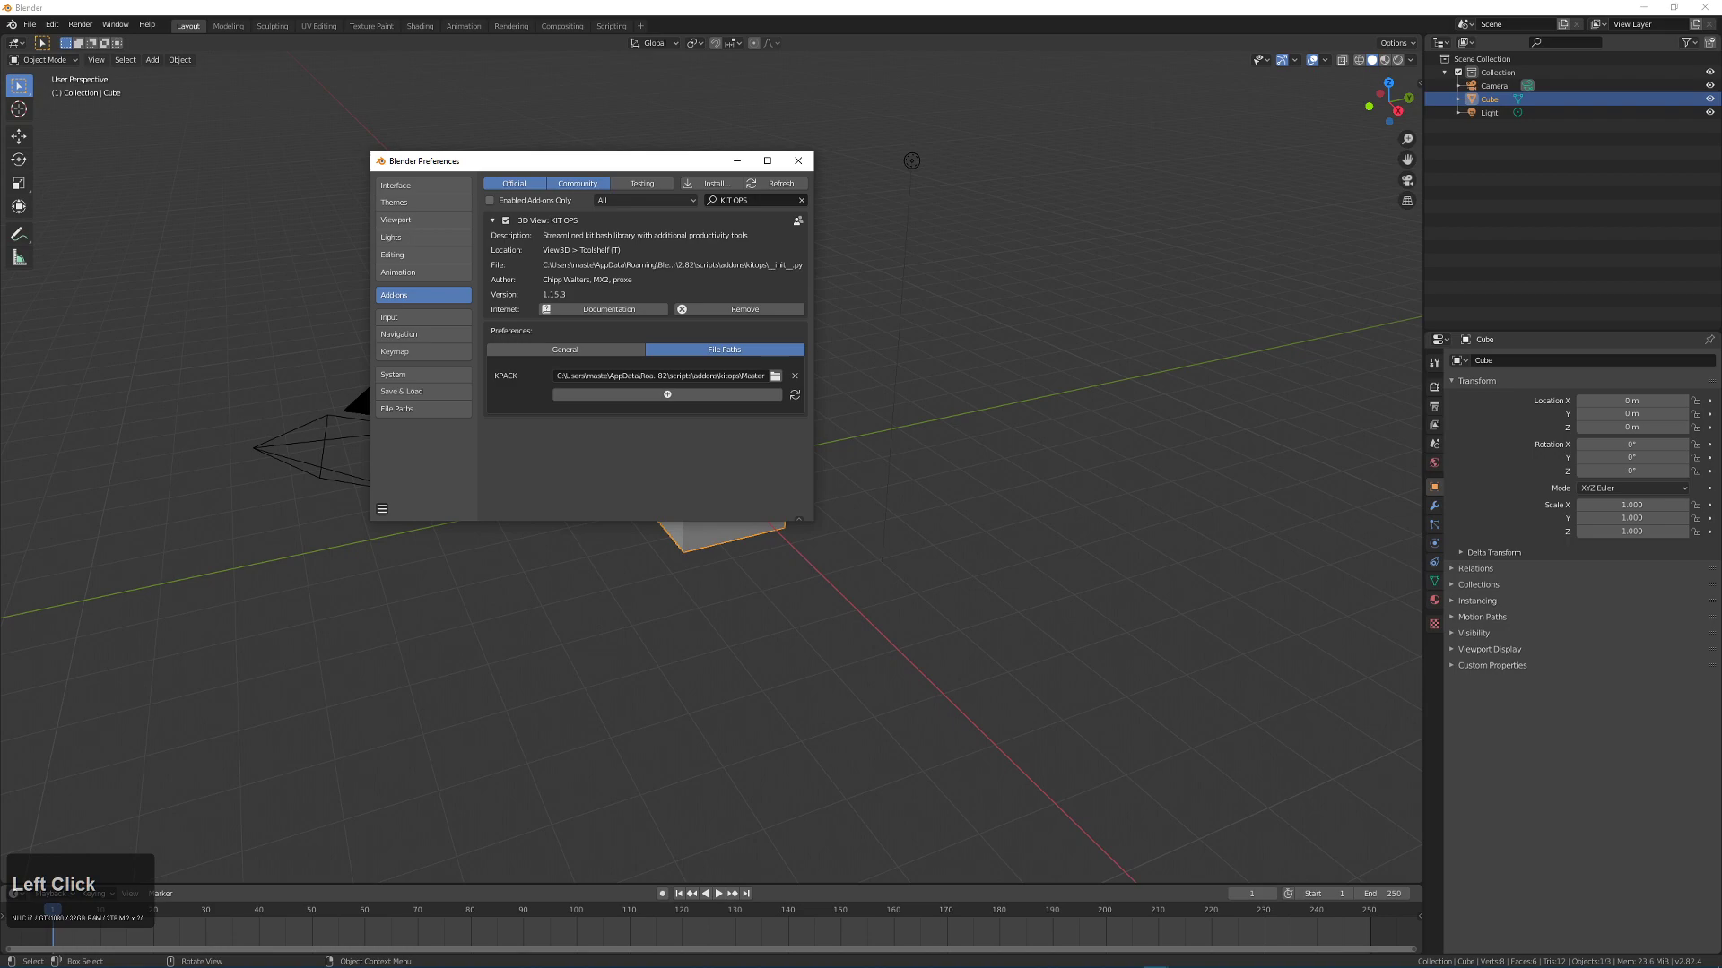
scroll(858, 583, "up", 1)
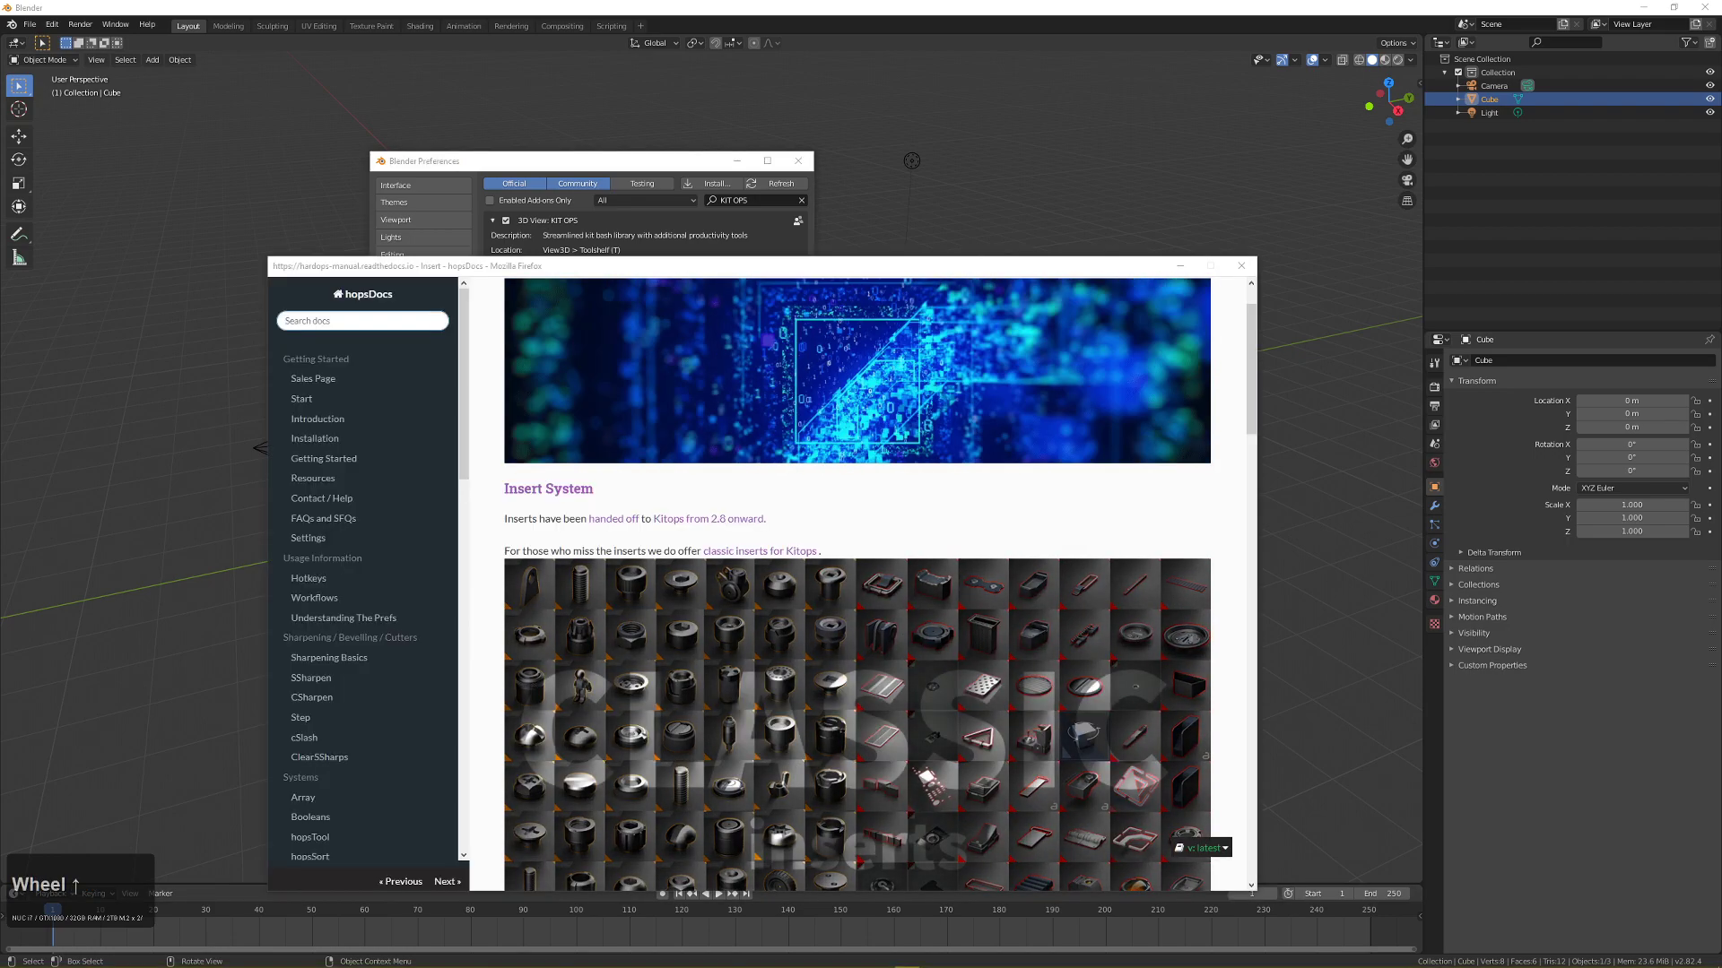
Open the HardOps Classic Inserts For KitOPS page and request it at a $0 price.
left_click(708, 549)
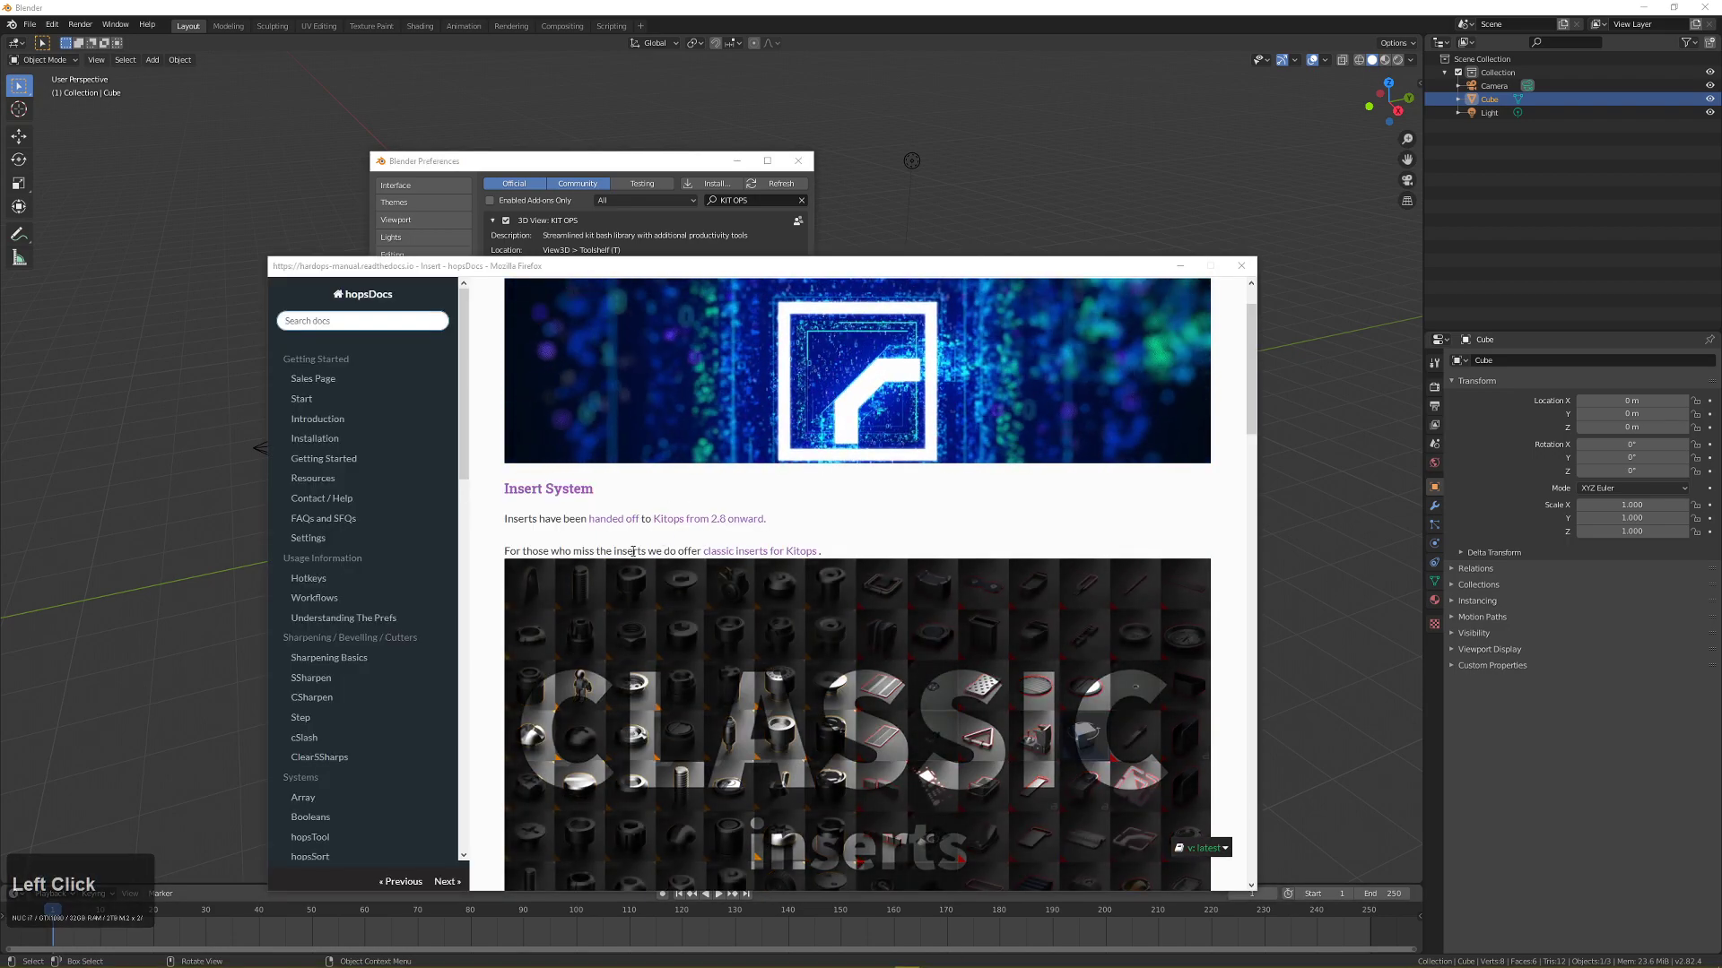
left_click(769, 555)
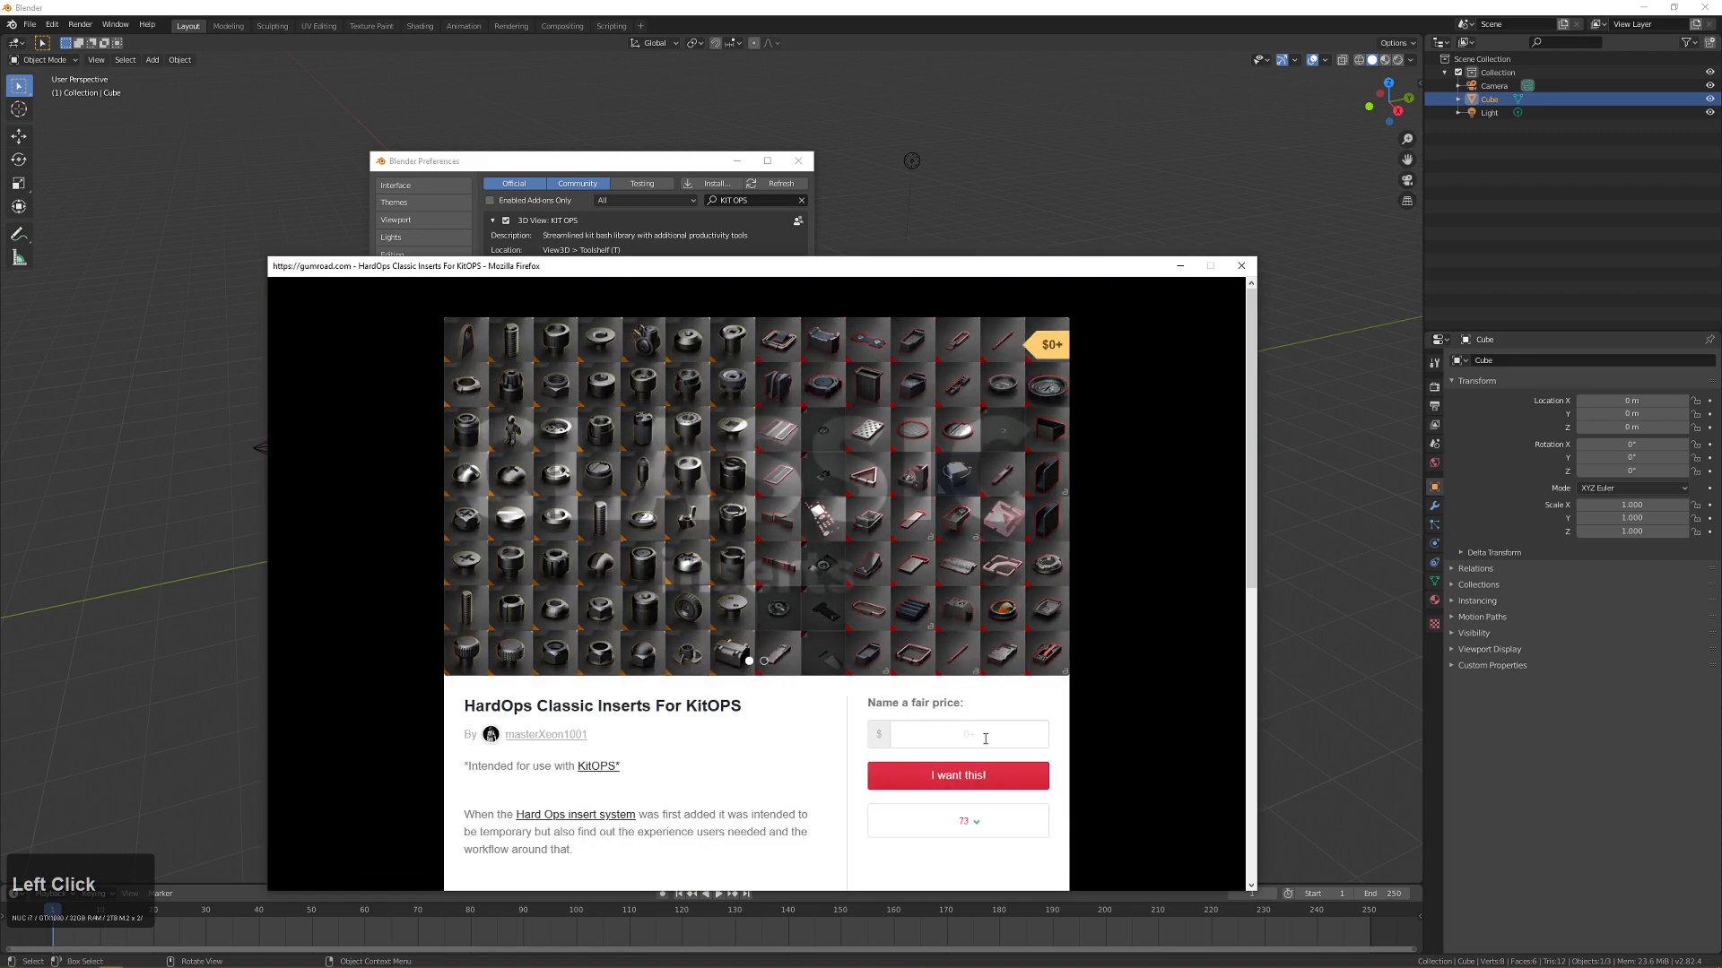
left_click(984, 739)
type("0")
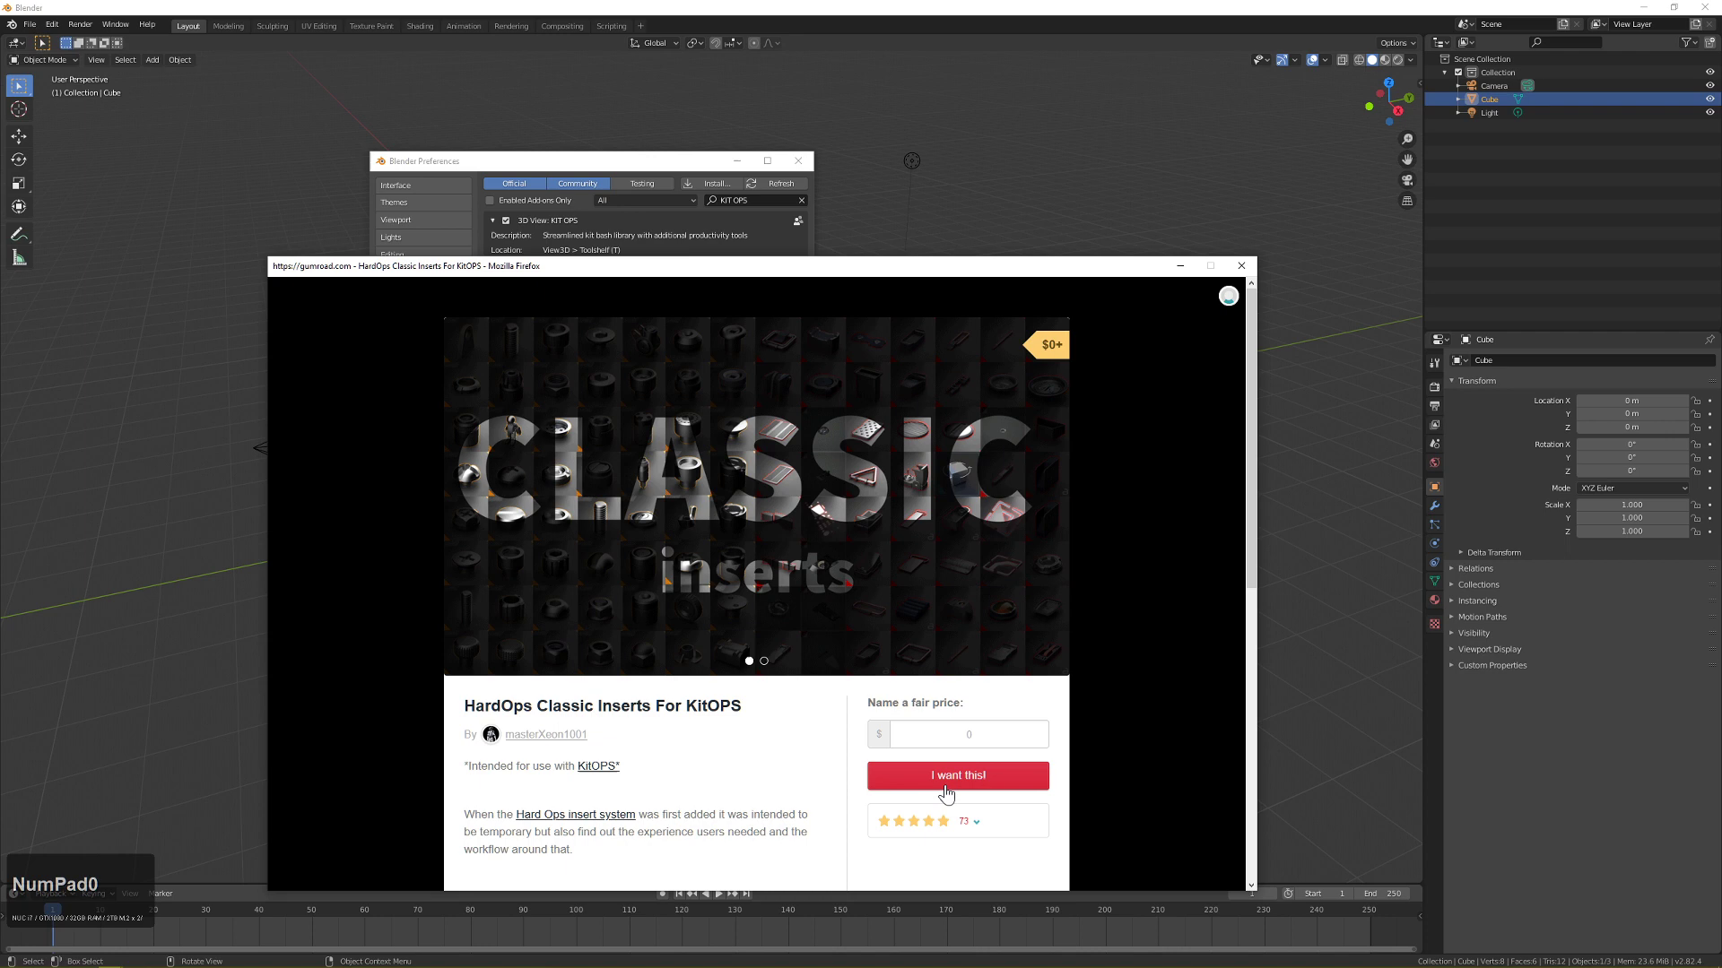
left_click(946, 775)
Fill in the buyer's e-mail, complete the free purchase, and download HardOps-Inserts.
left_click(765, 397)
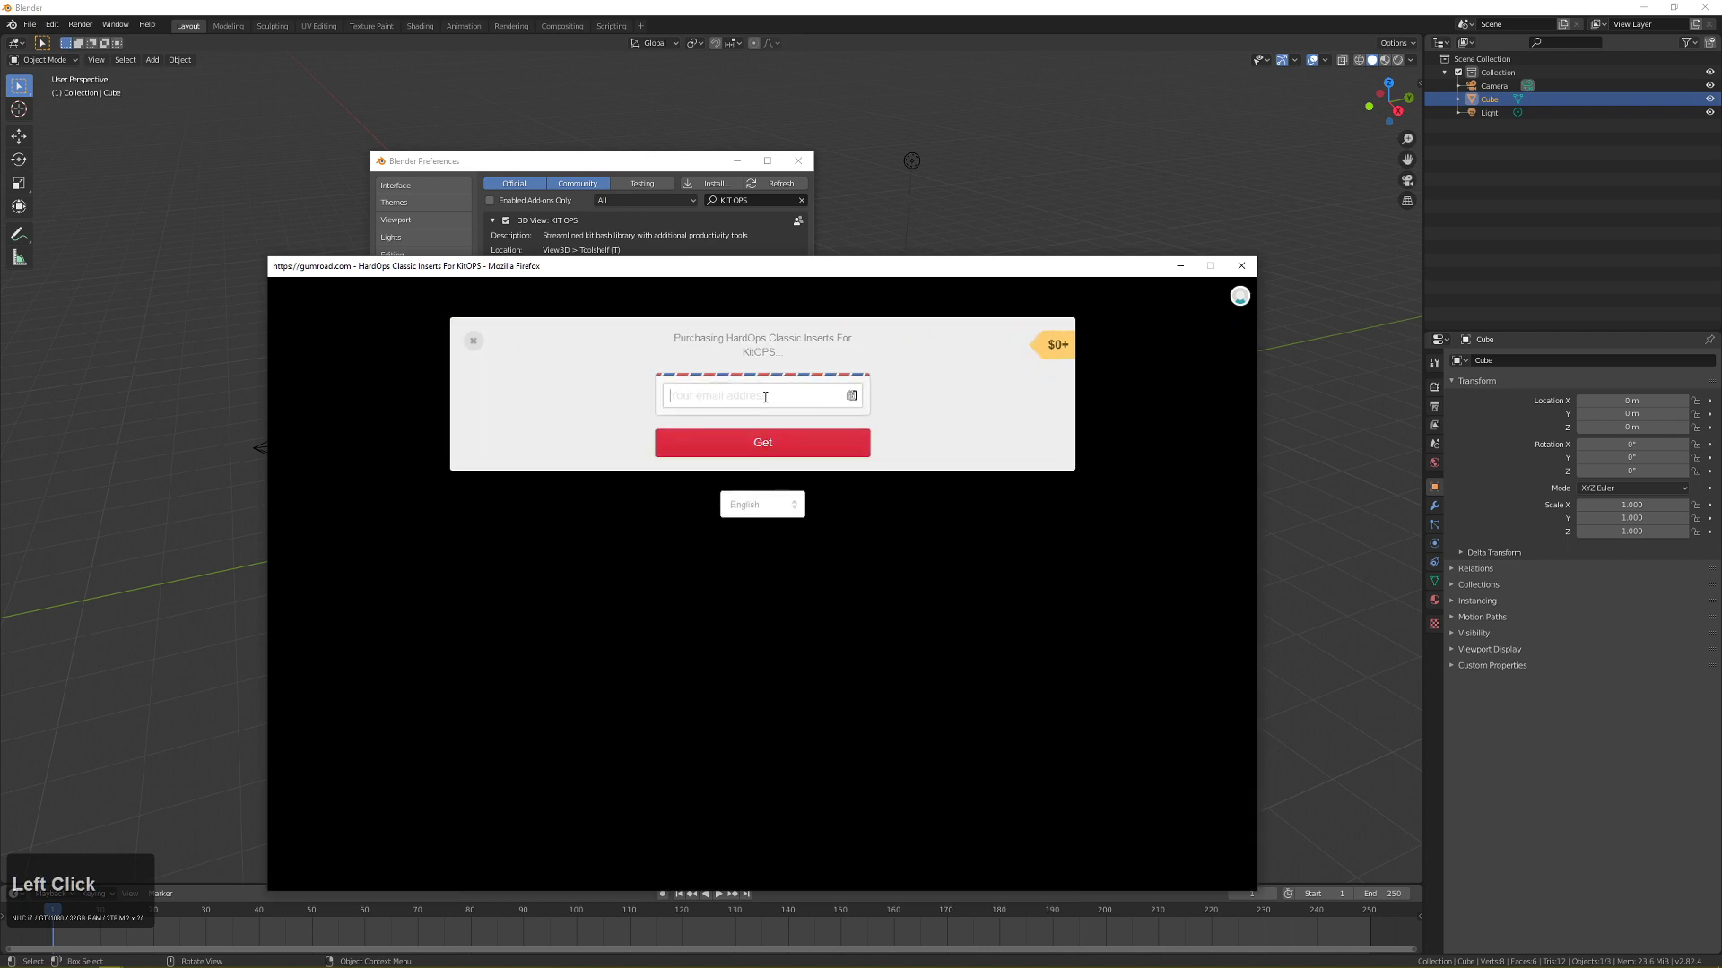
left_click(765, 397)
left_click(765, 415)
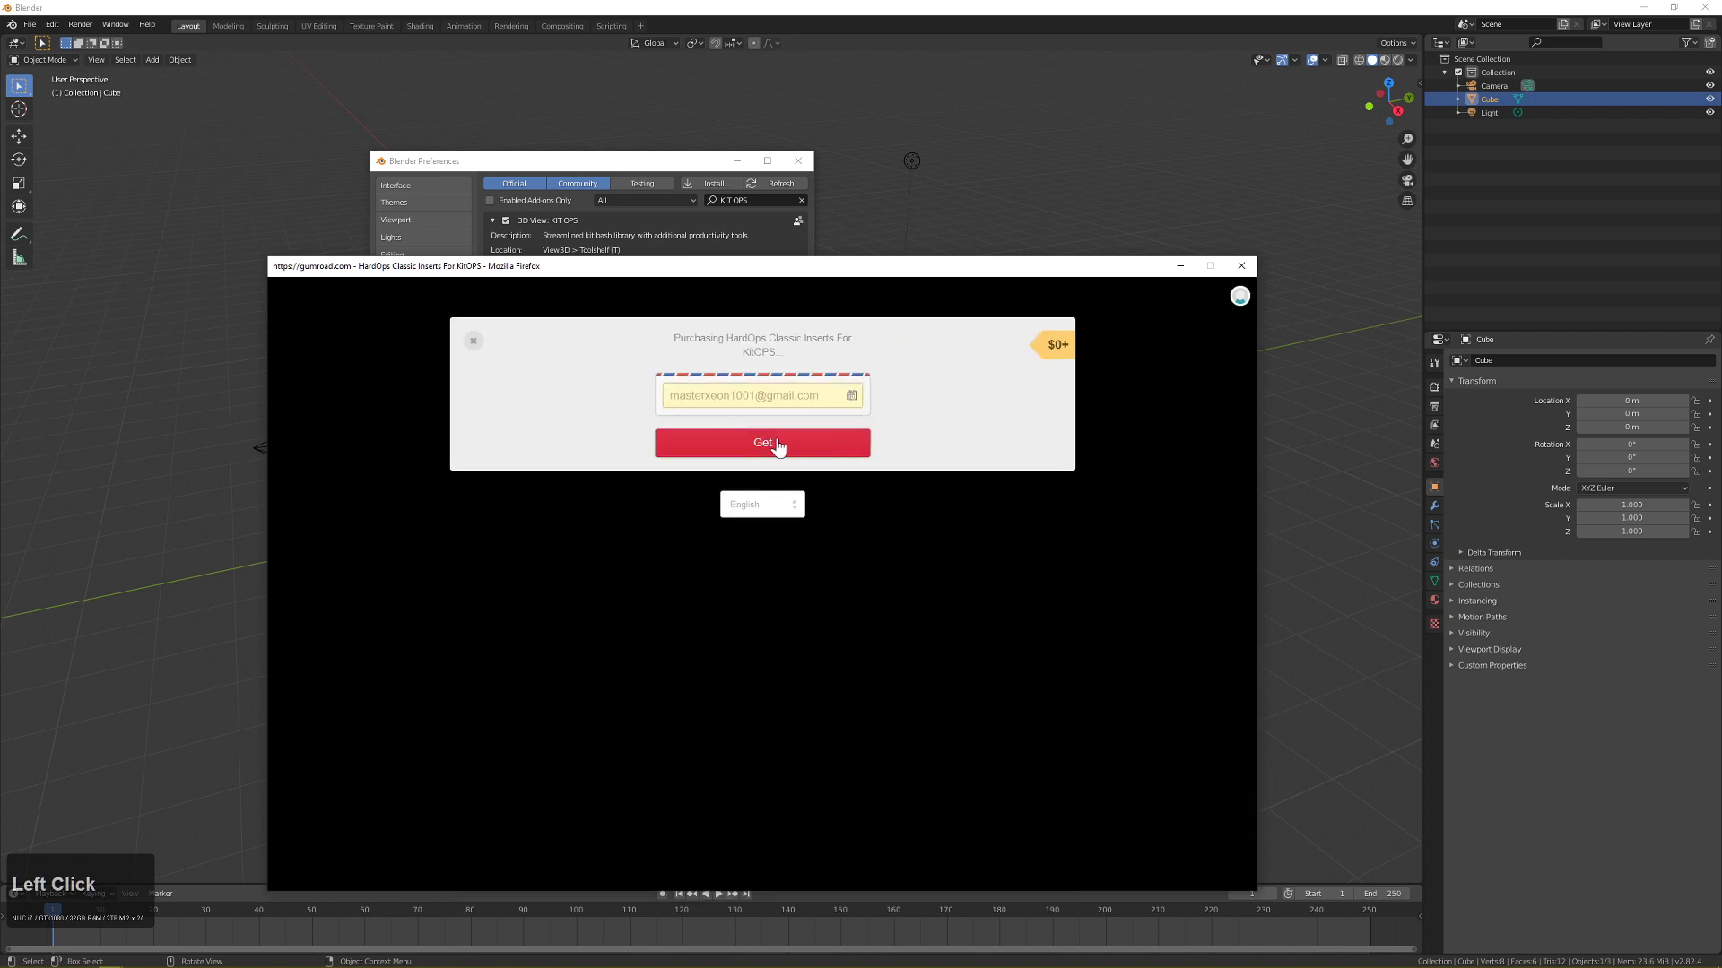
left_click(778, 444)
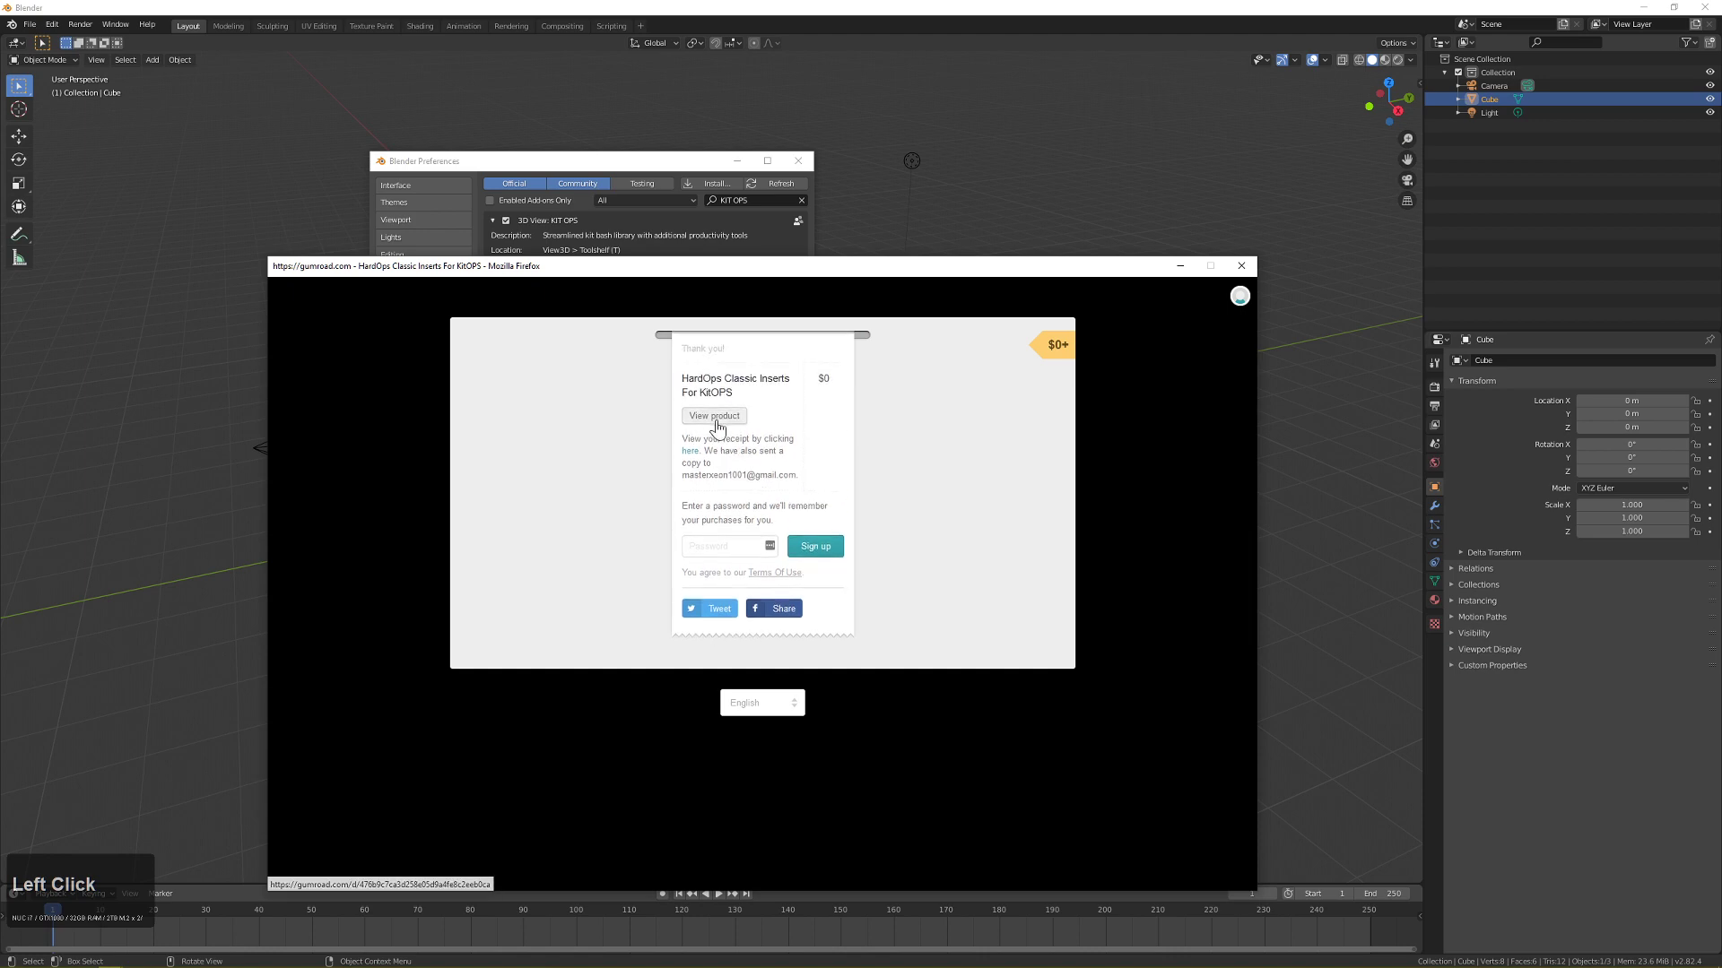
left_click(716, 418)
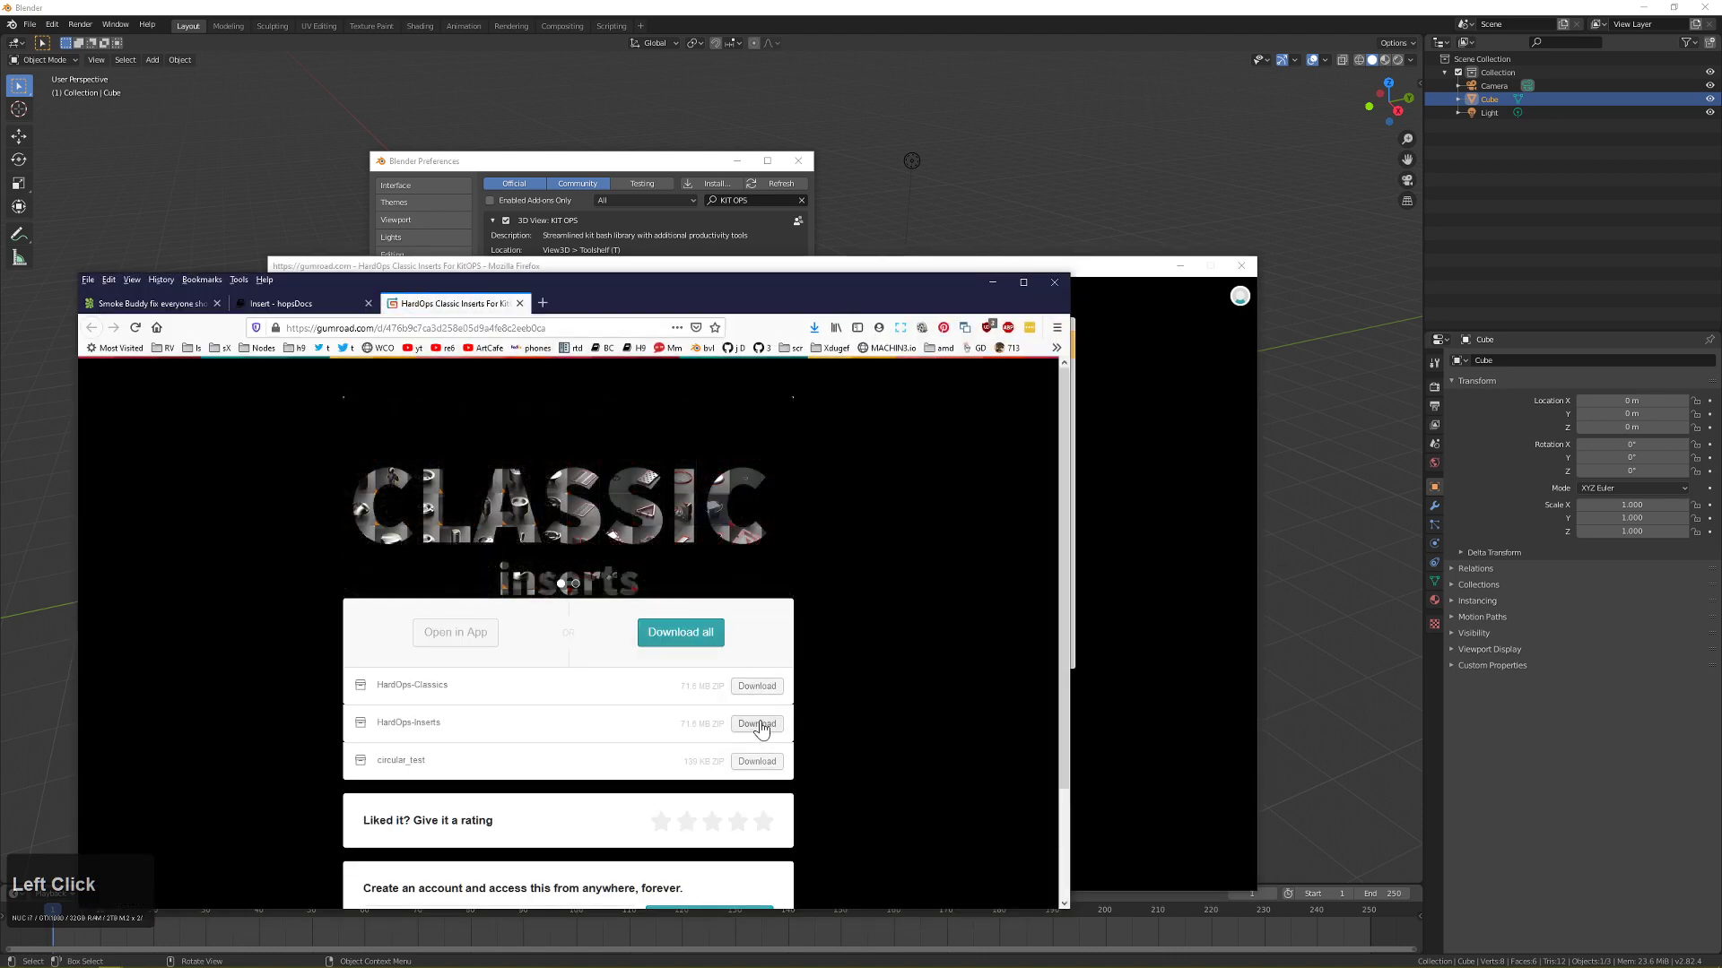
left_click(758, 725)
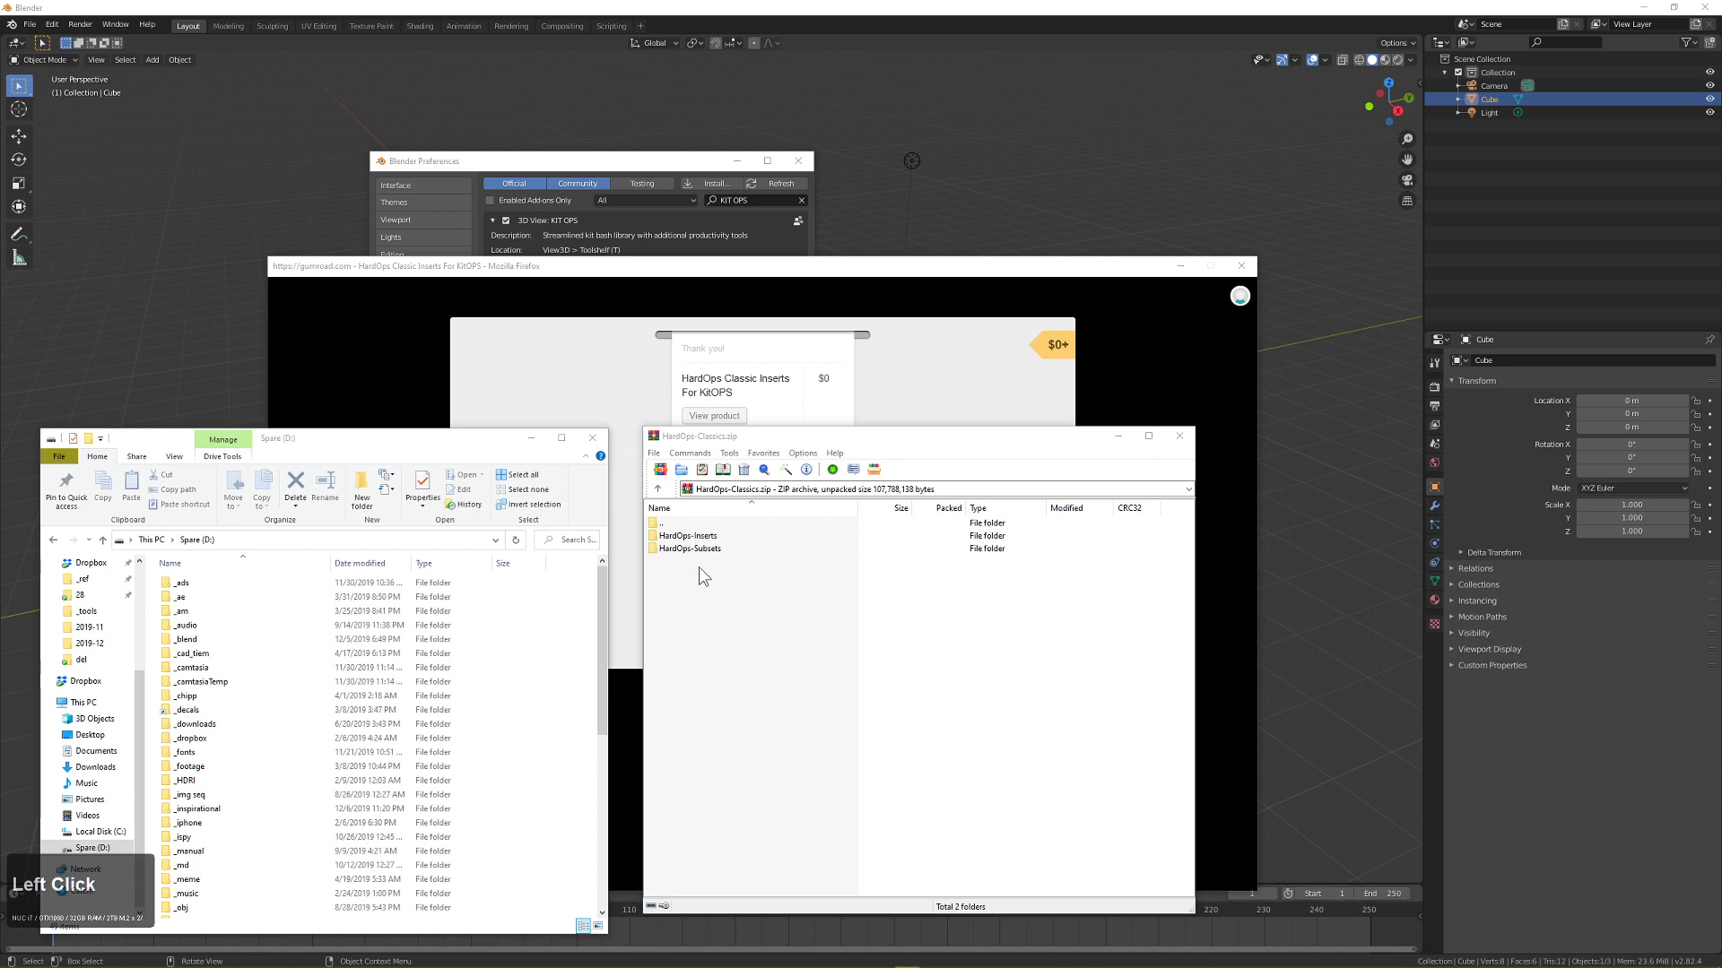
Create and open a new folder named inserts on the Spare (D:) drive.
left_click(1241, 266)
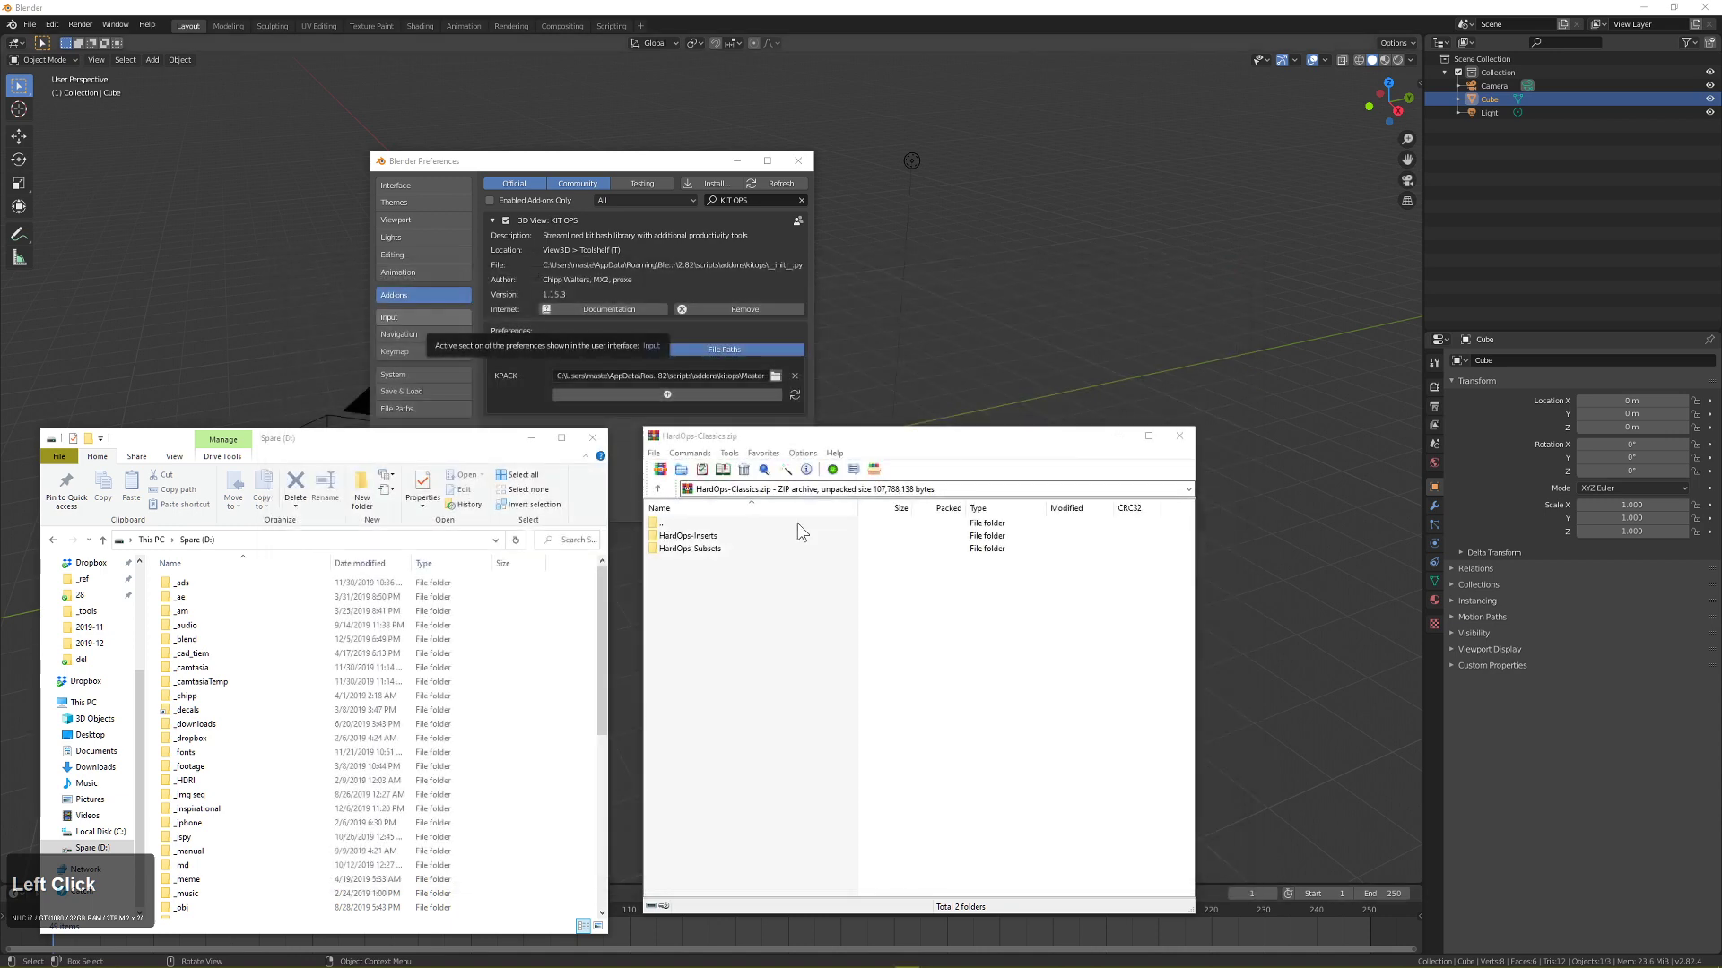
left_click(495, 627)
right_click(542, 629)
right_click(574, 628)
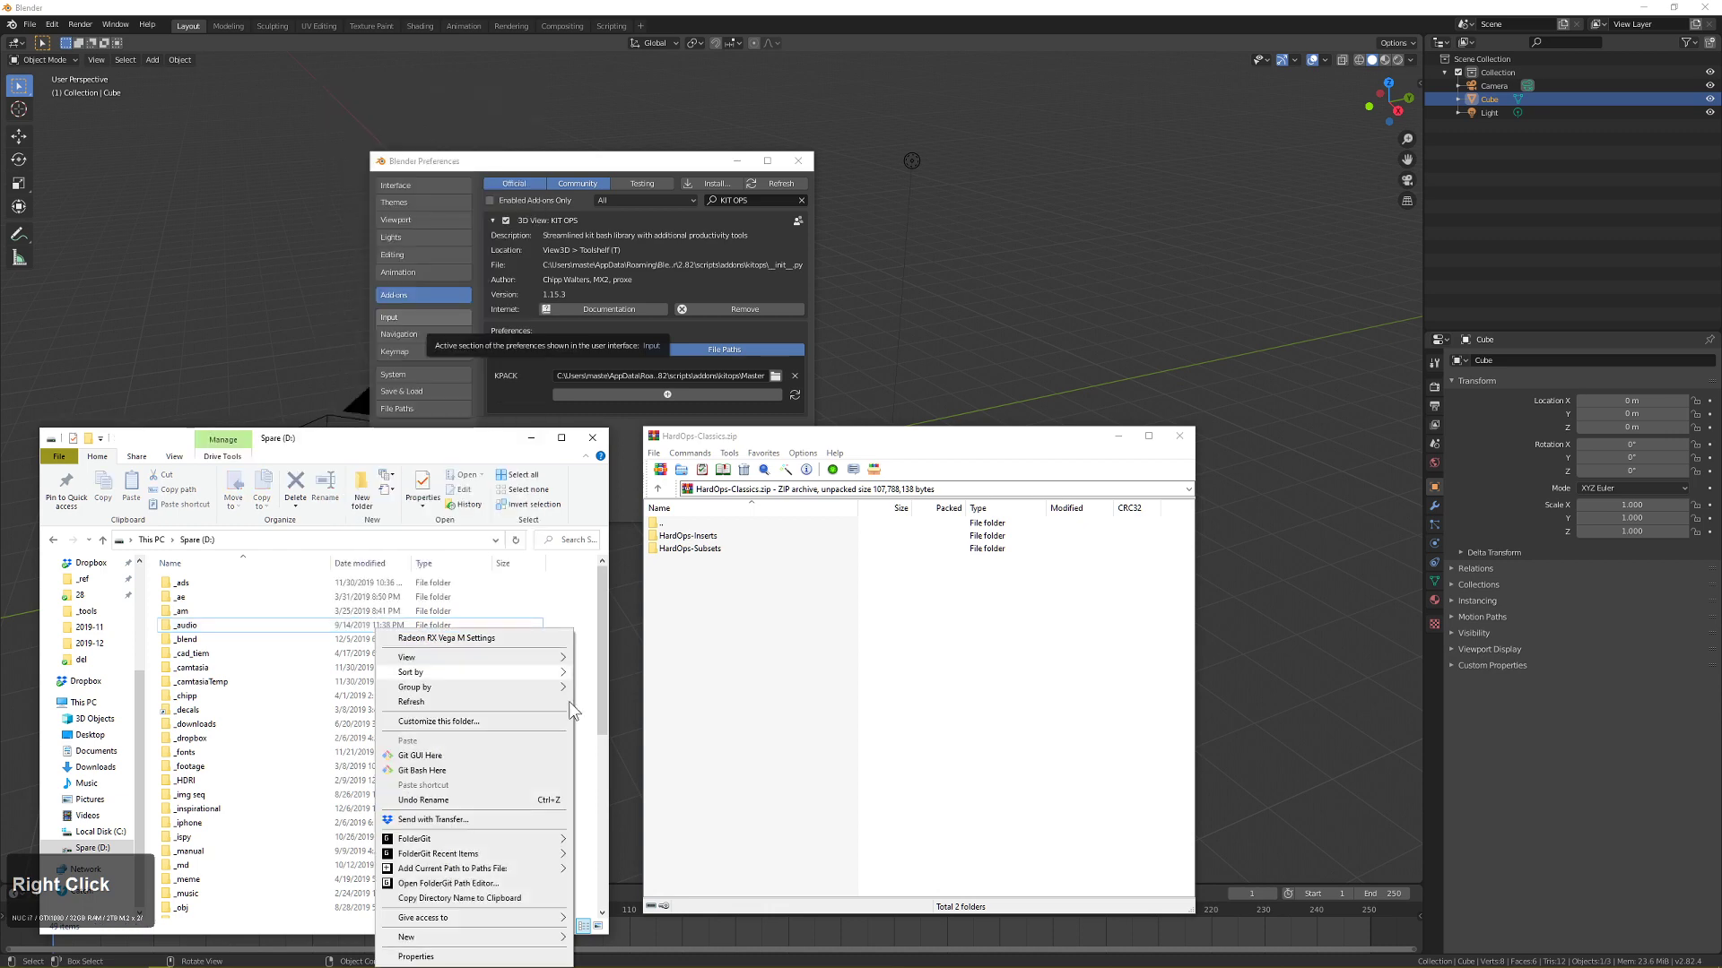
left_click(422, 937)
left_click(627, 843)
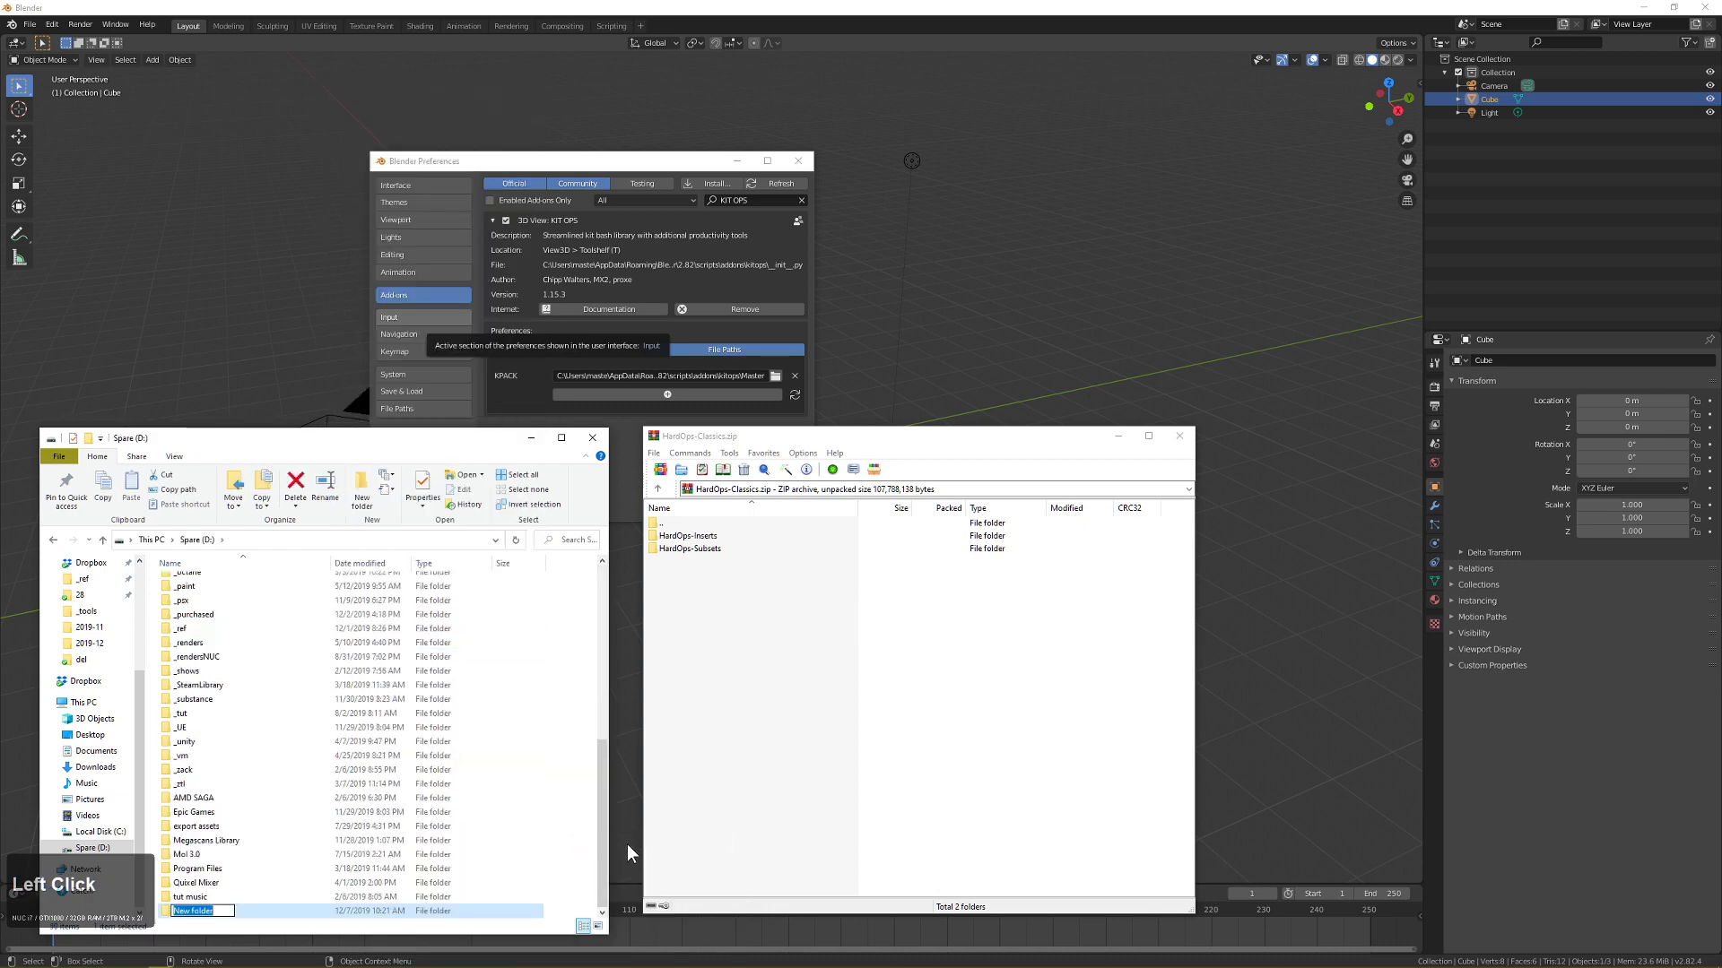
type("inserts")
key("Return")
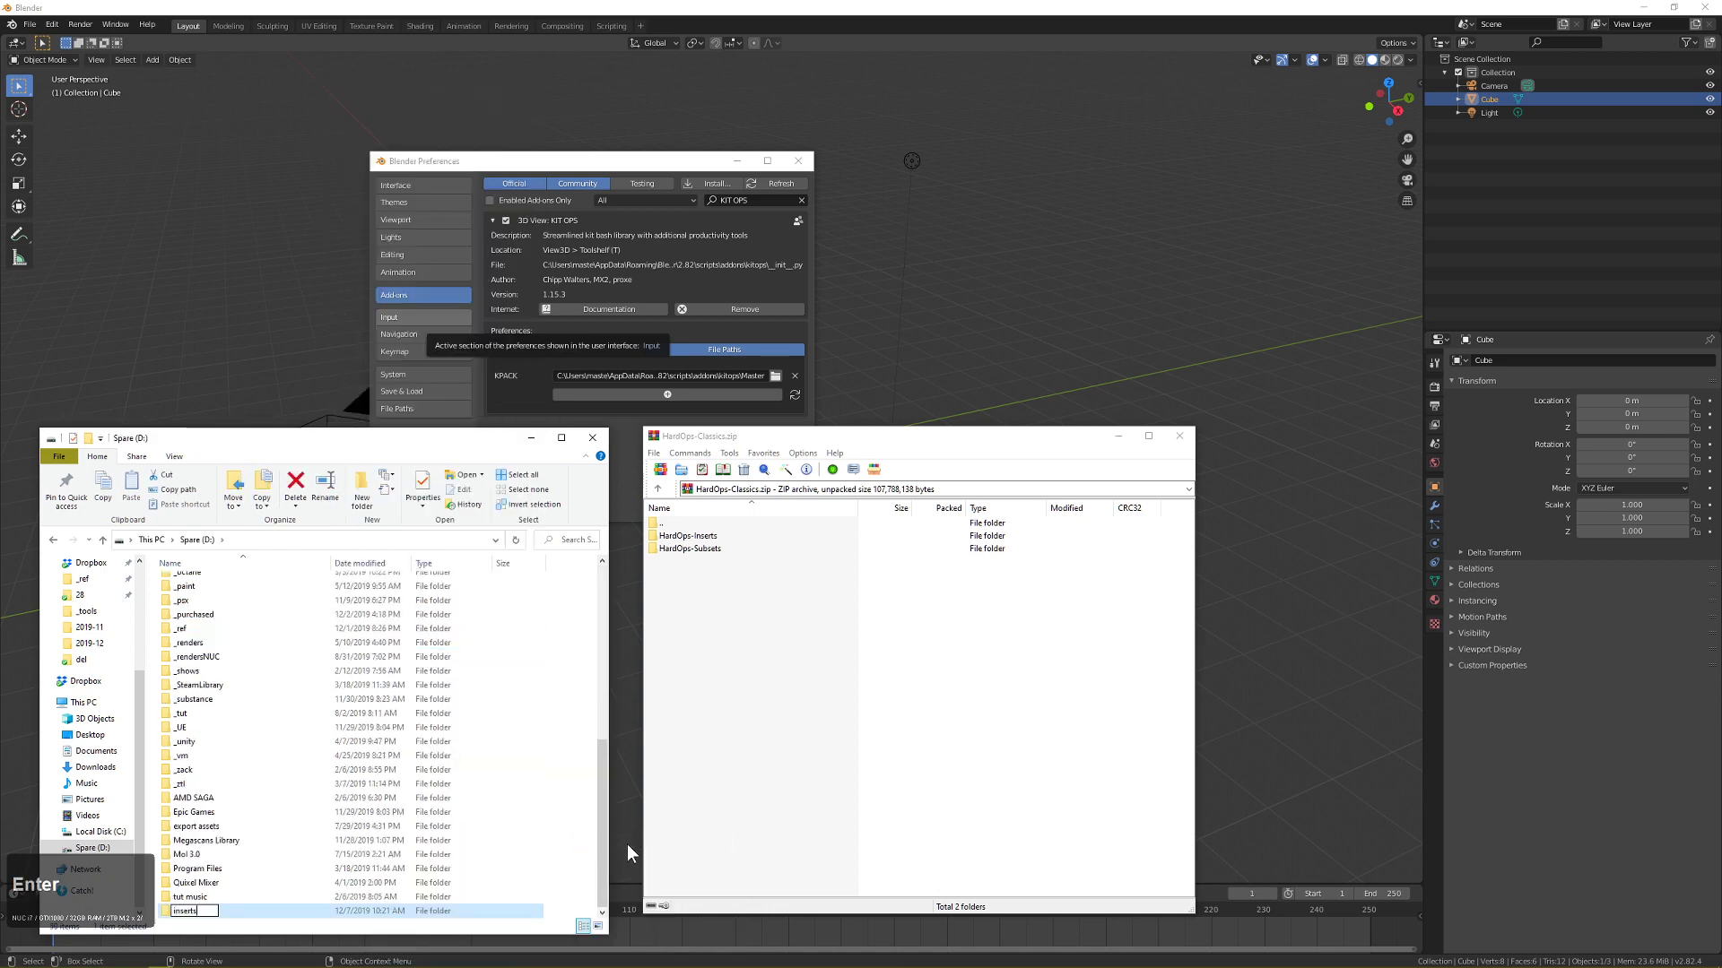
key("Return")
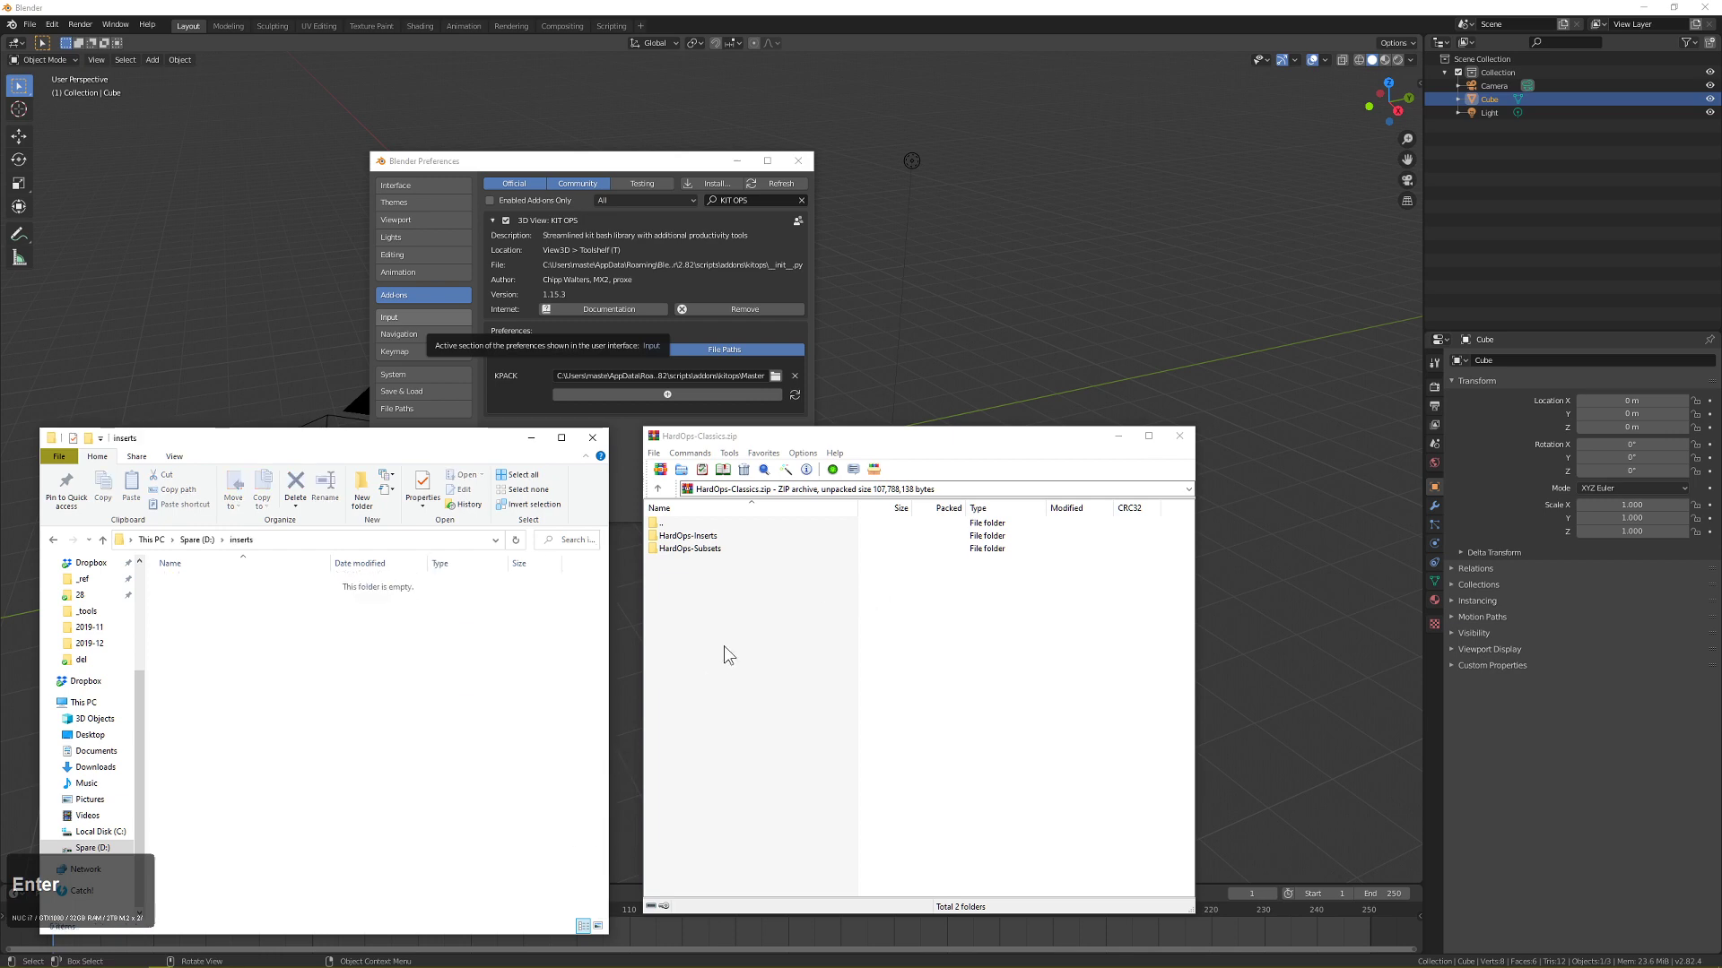
Drag HardOps-Inserts and HardOps-Subsets from the archive into inserts and close WinRAR.
left_click_drag(724, 646, 527, 673)
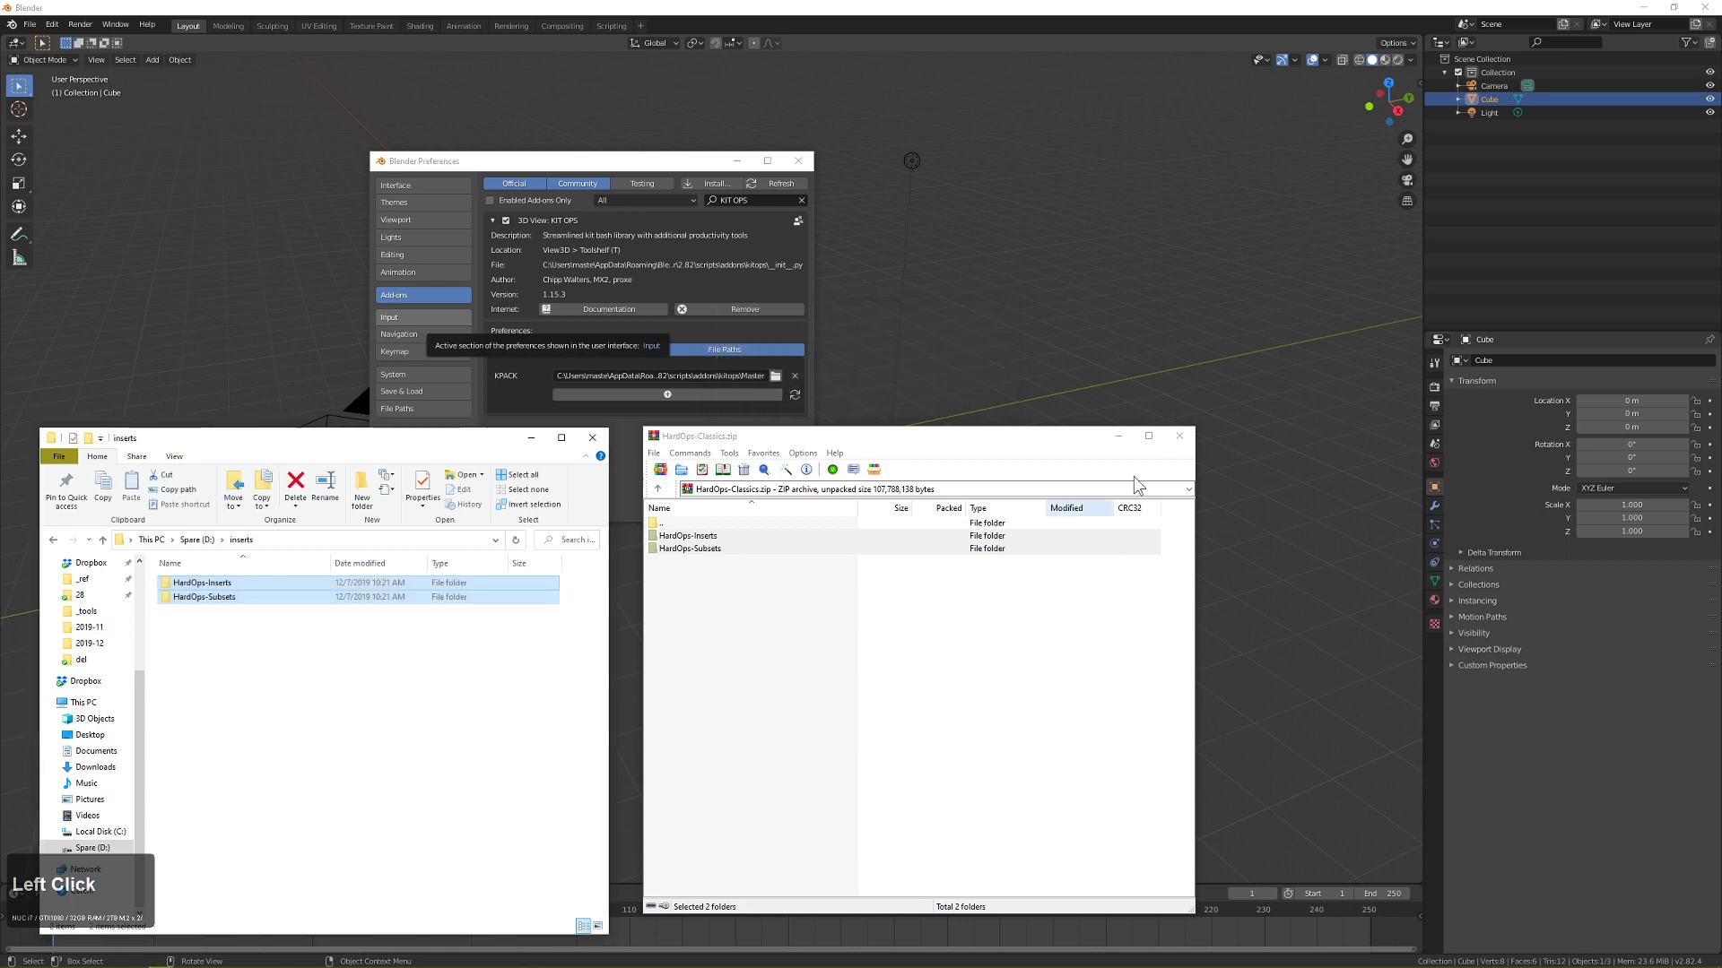
left_click(1180, 440)
left_click(560, 694)
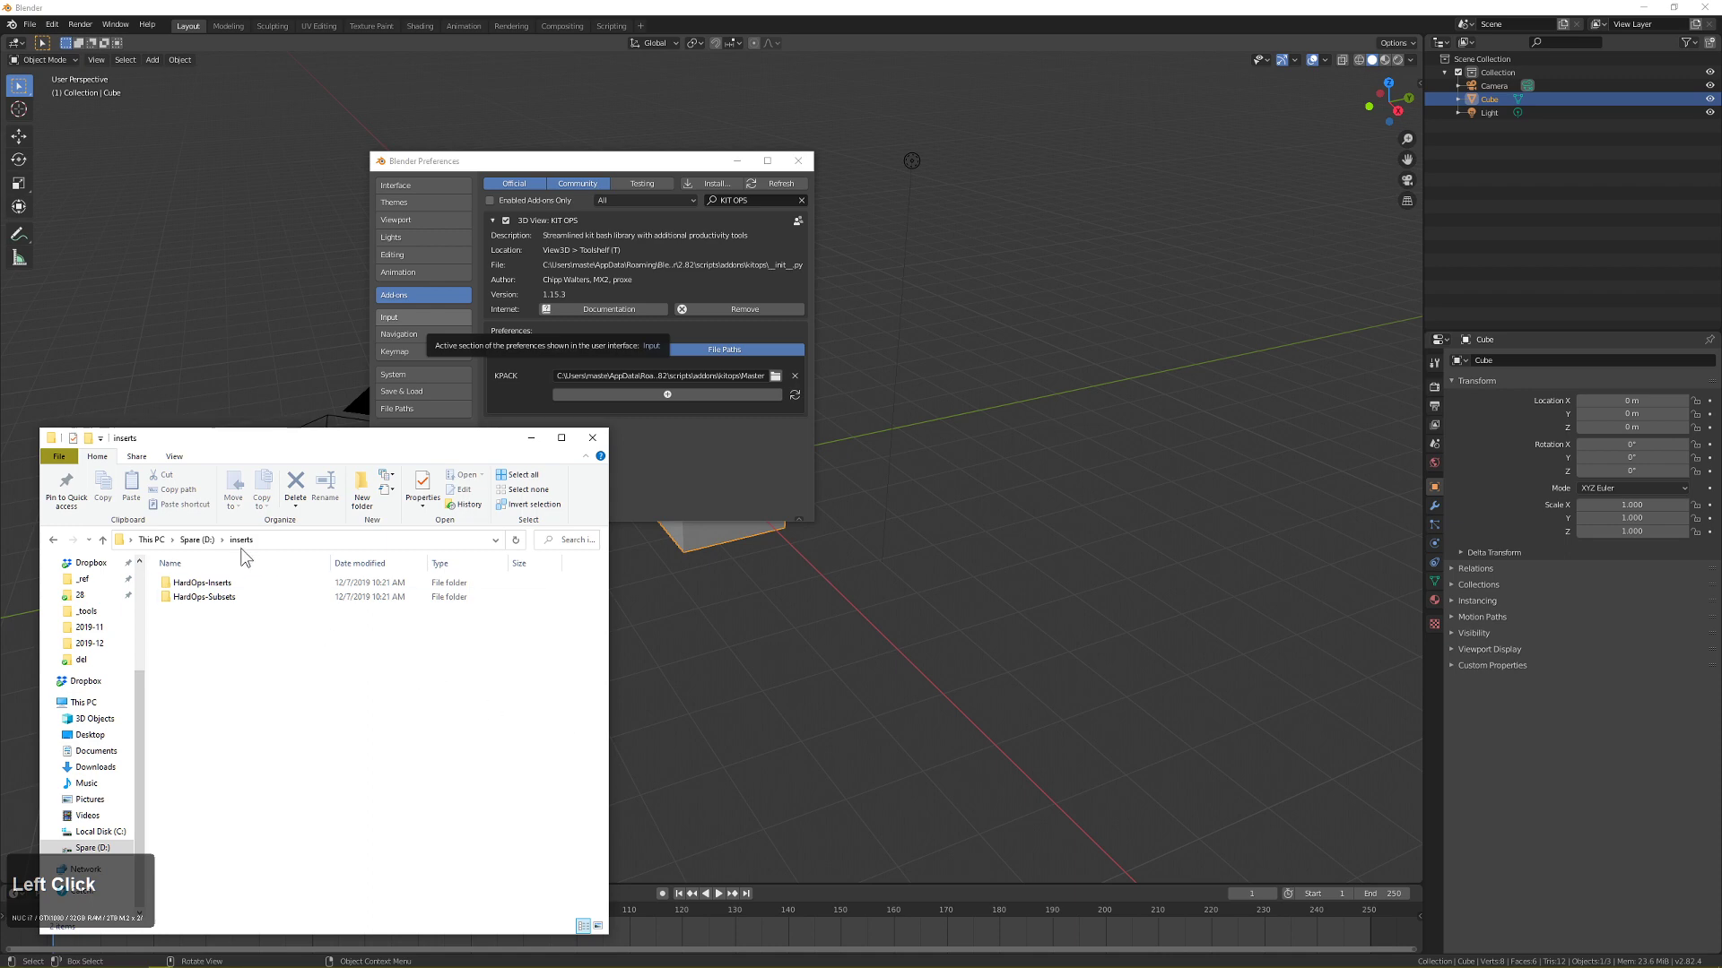
Add D:\inserts as a new KIT OPS Inserts library path and save the preferences.
left_click(310, 540)
key("ctrl+c")
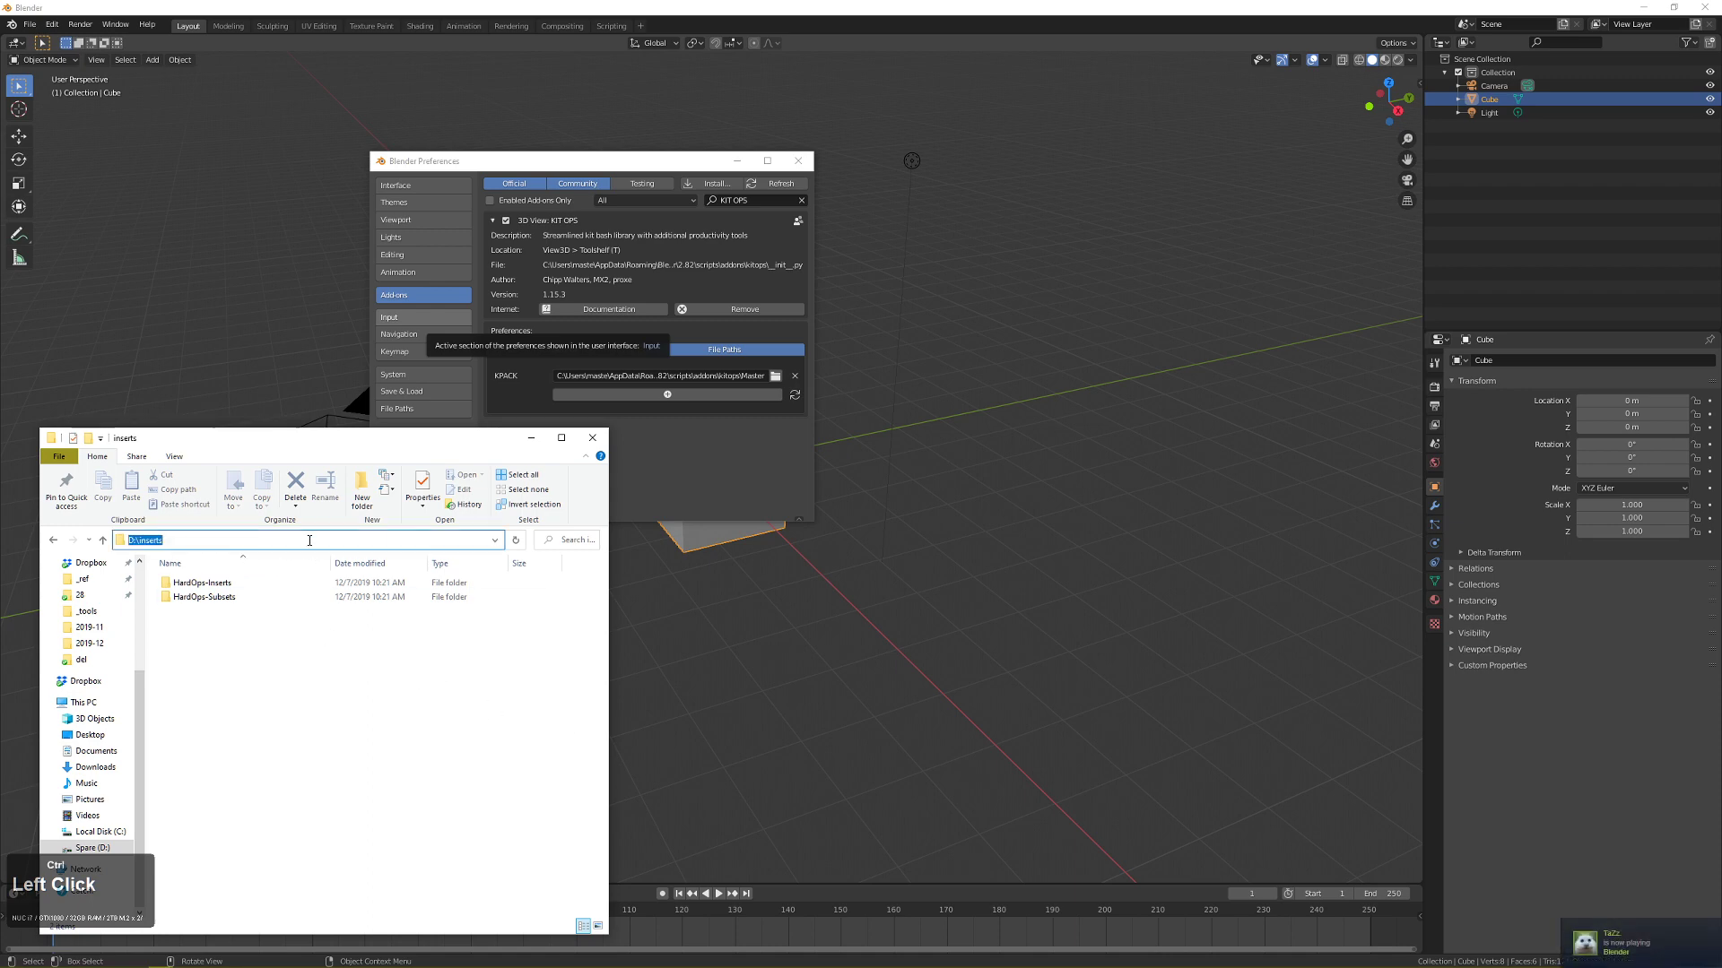
left_click(667, 394)
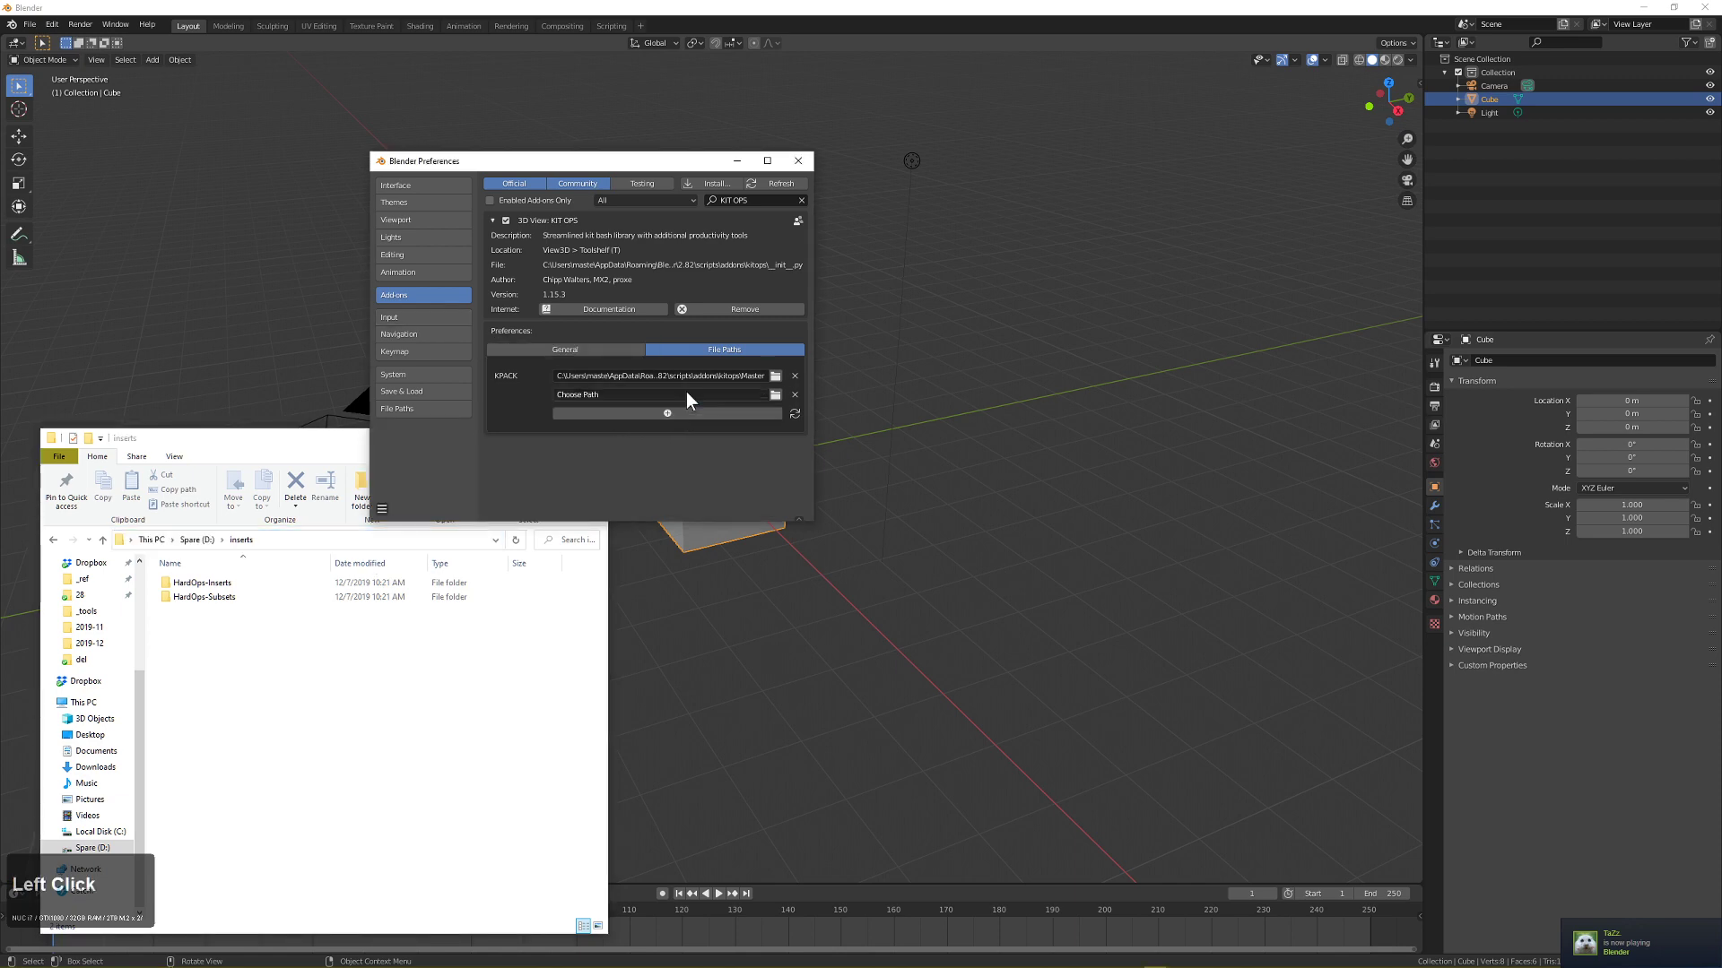
left_click(686, 393)
key("ctrl+v")
key("KP_Enter")
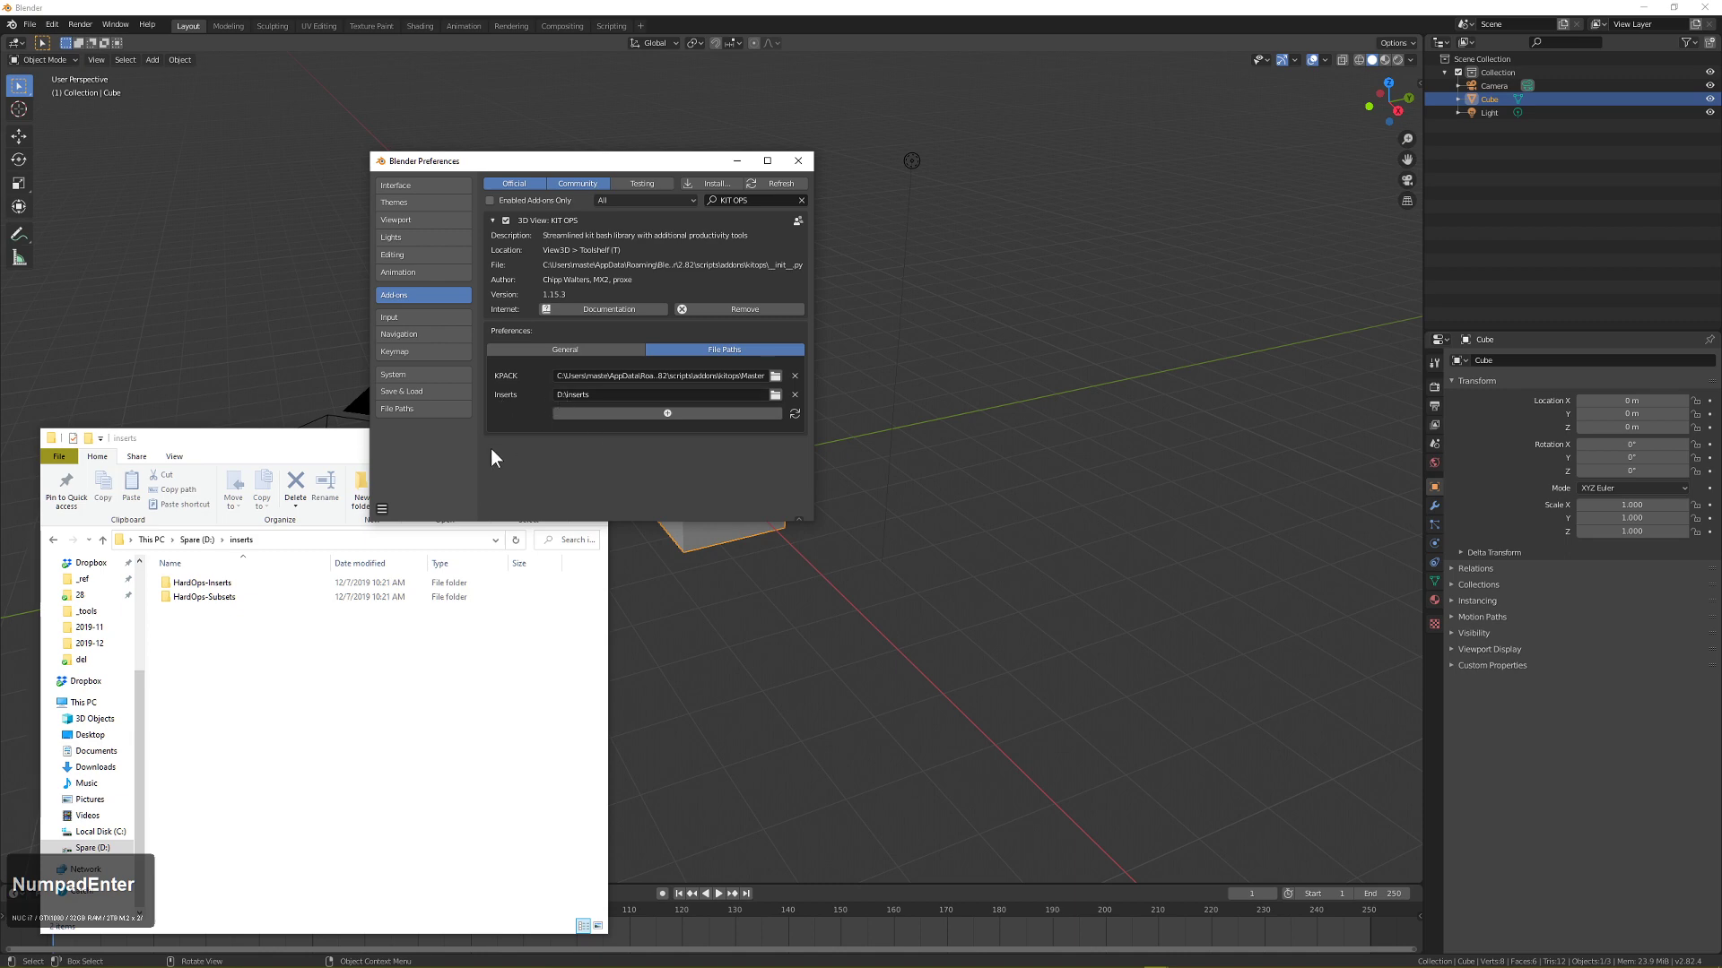
left_click(382, 509)
left_click(418, 473)
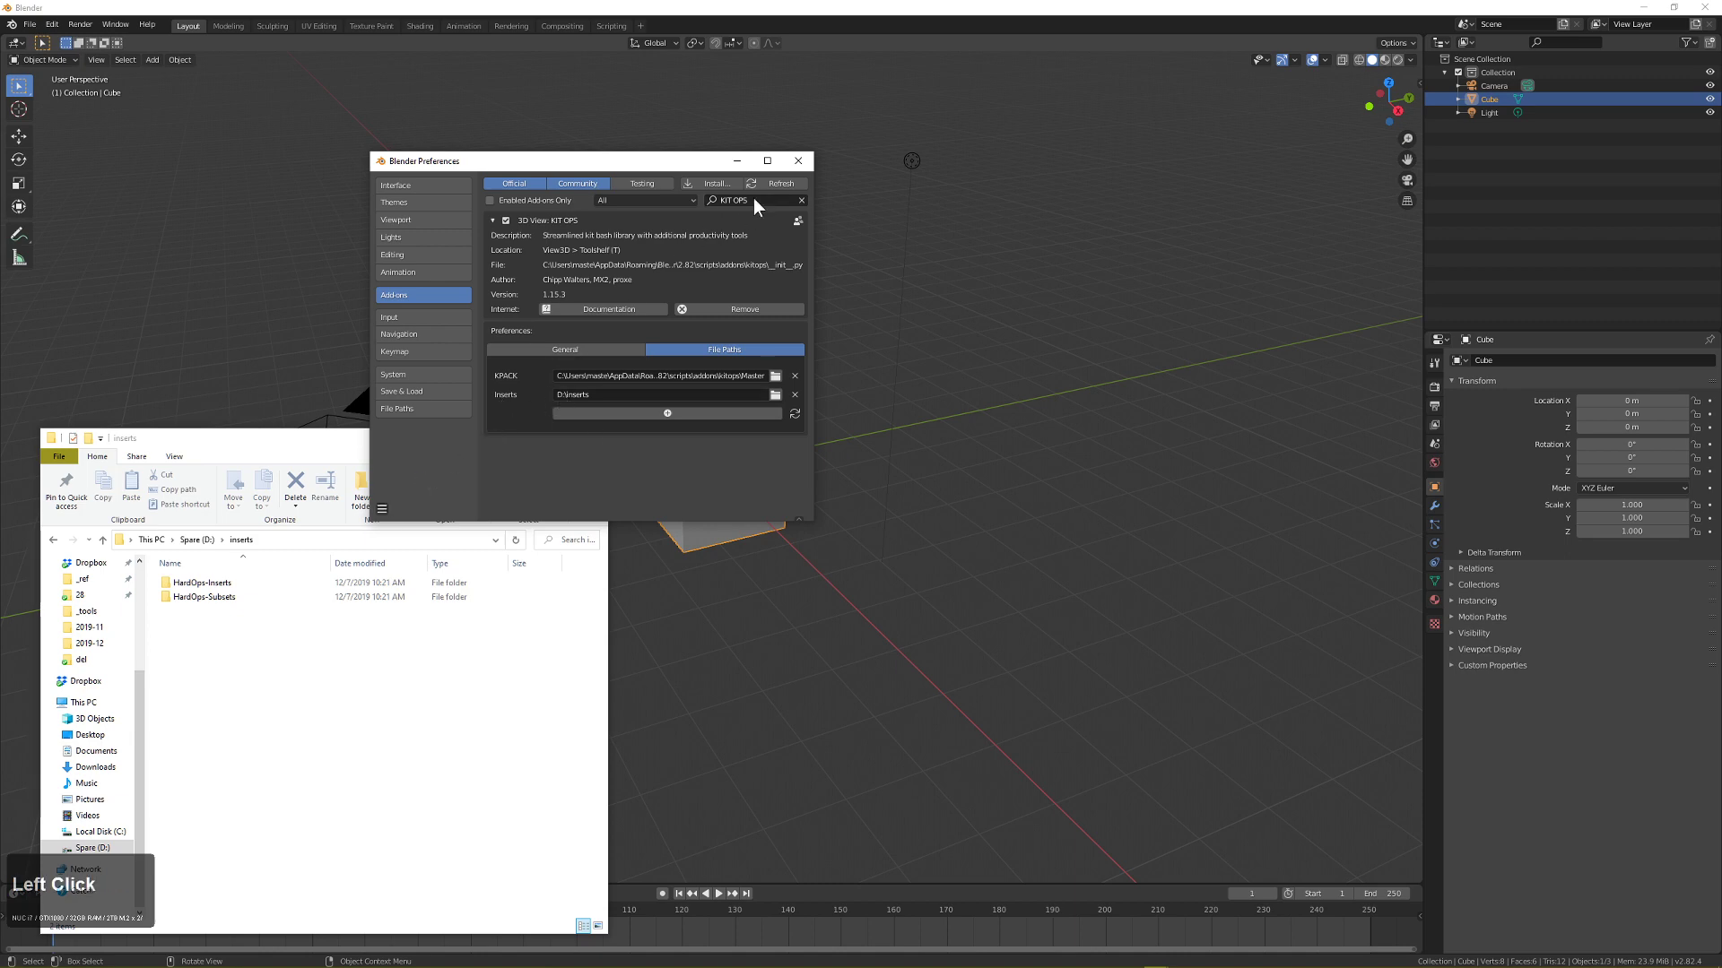
Install (2.8) HOps 00983 Cursum_21.zip, enable 3D View: Hard Ops 9, and save preferences.
left_click(708, 182)
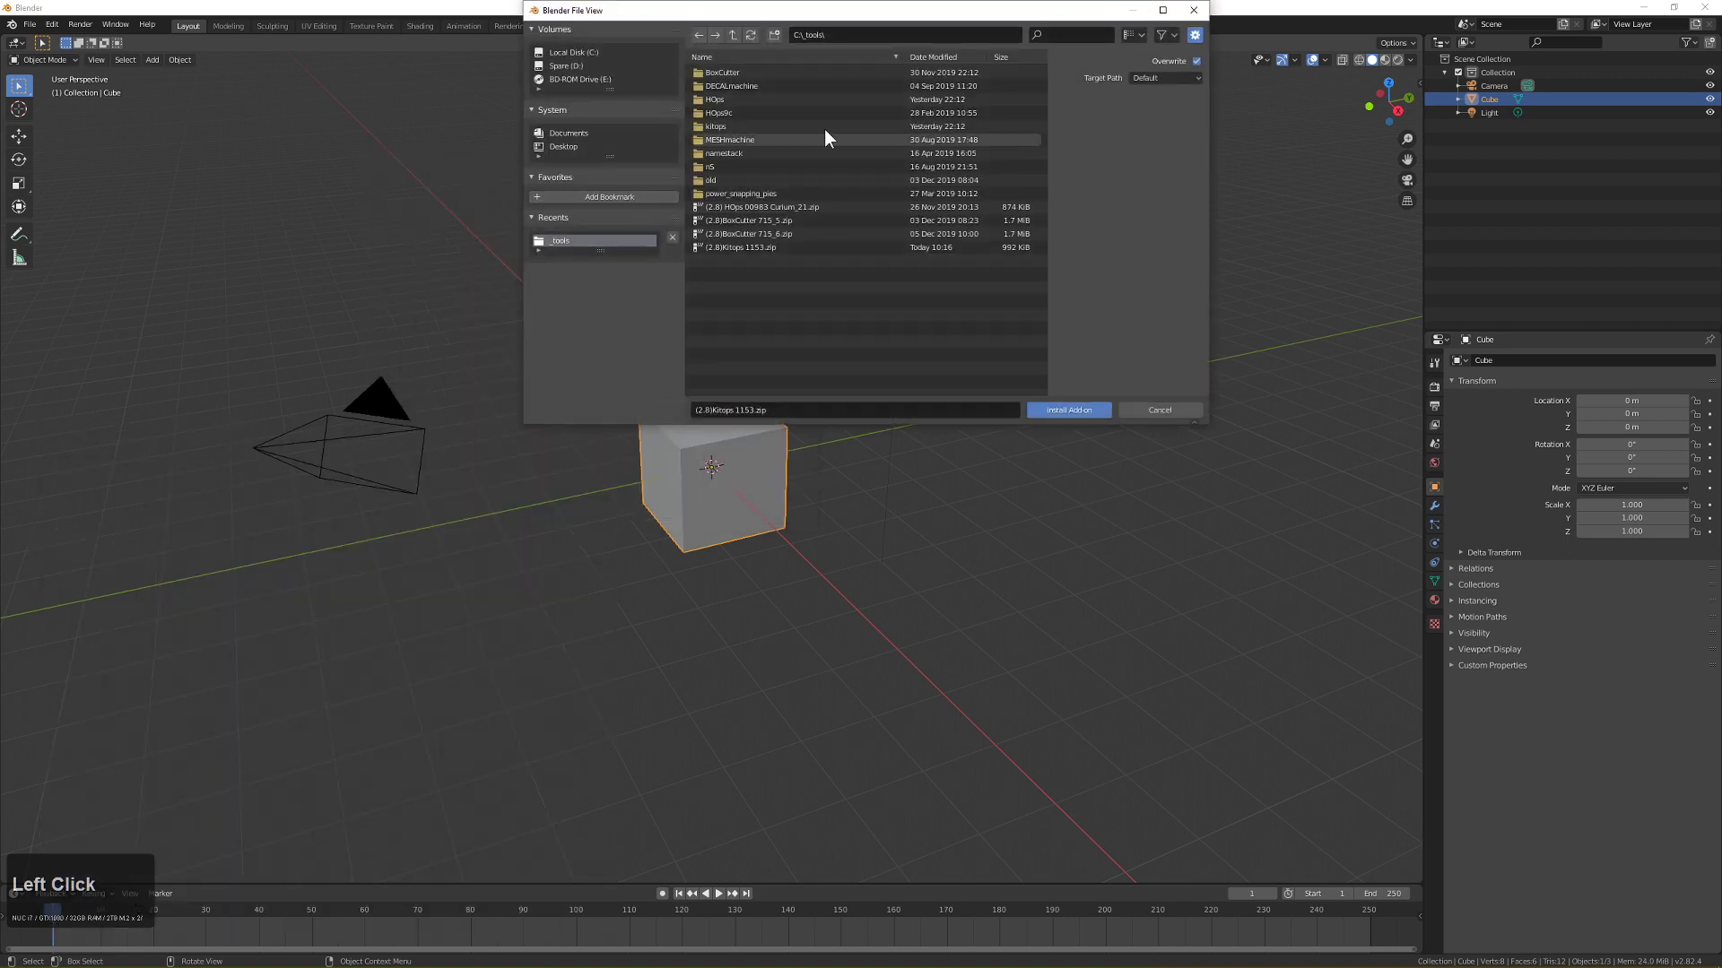
left_click(1064, 408)
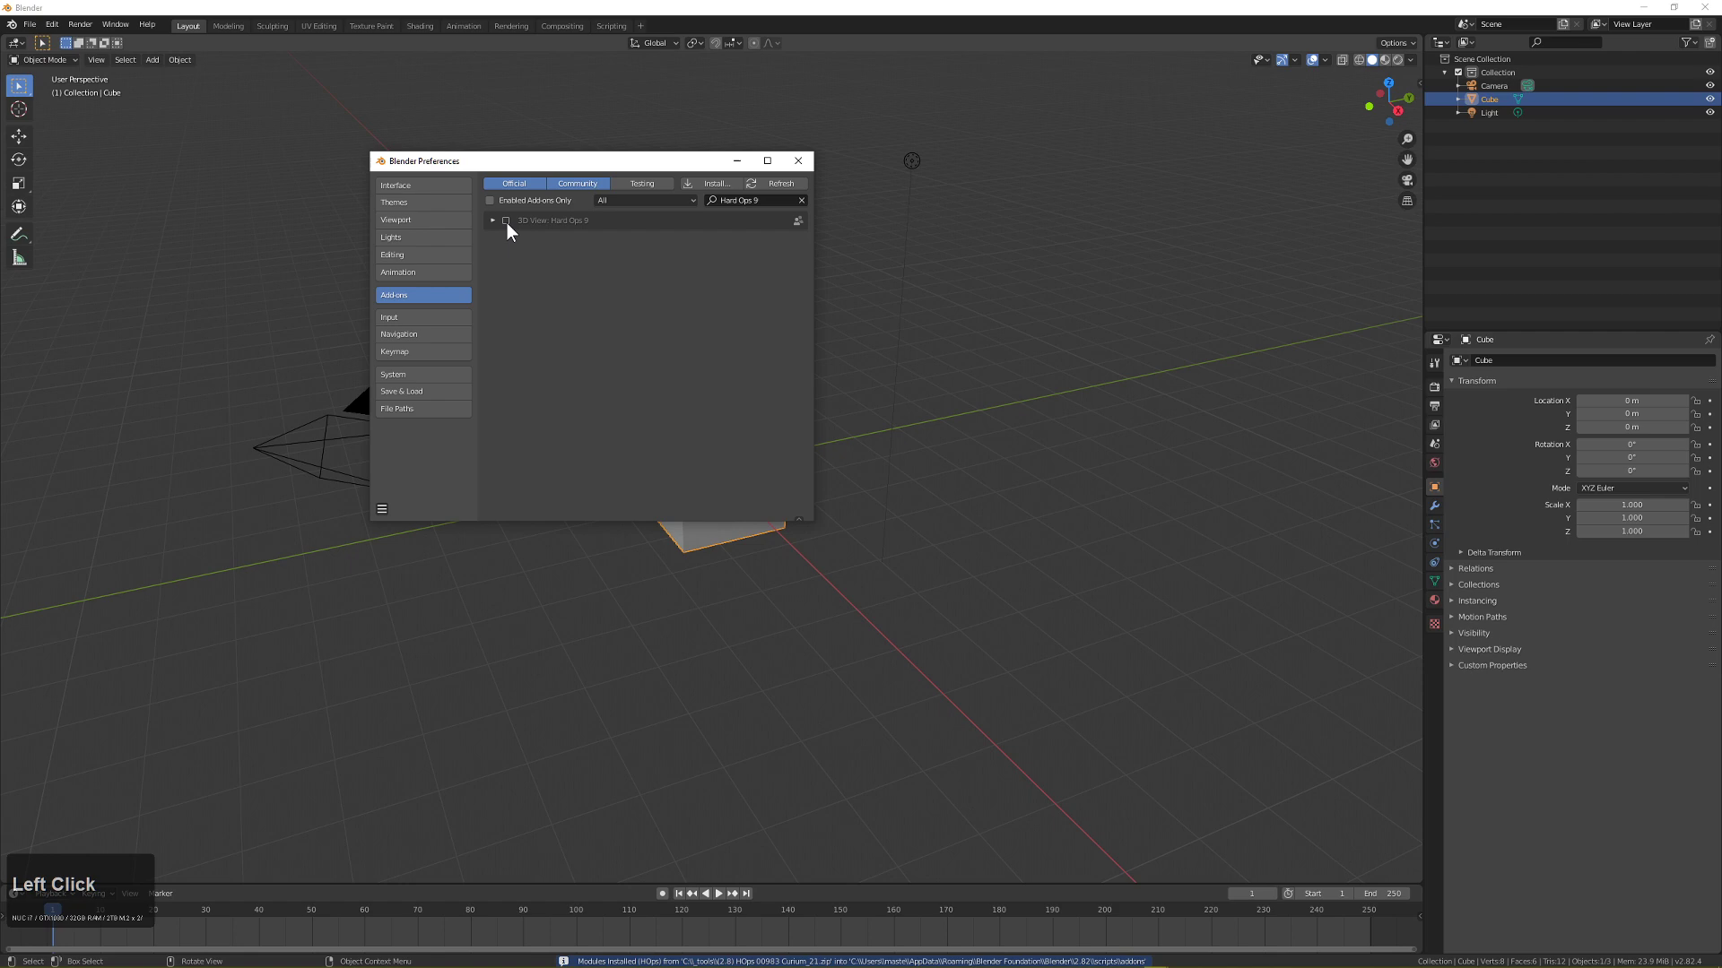
left_click(506, 221)
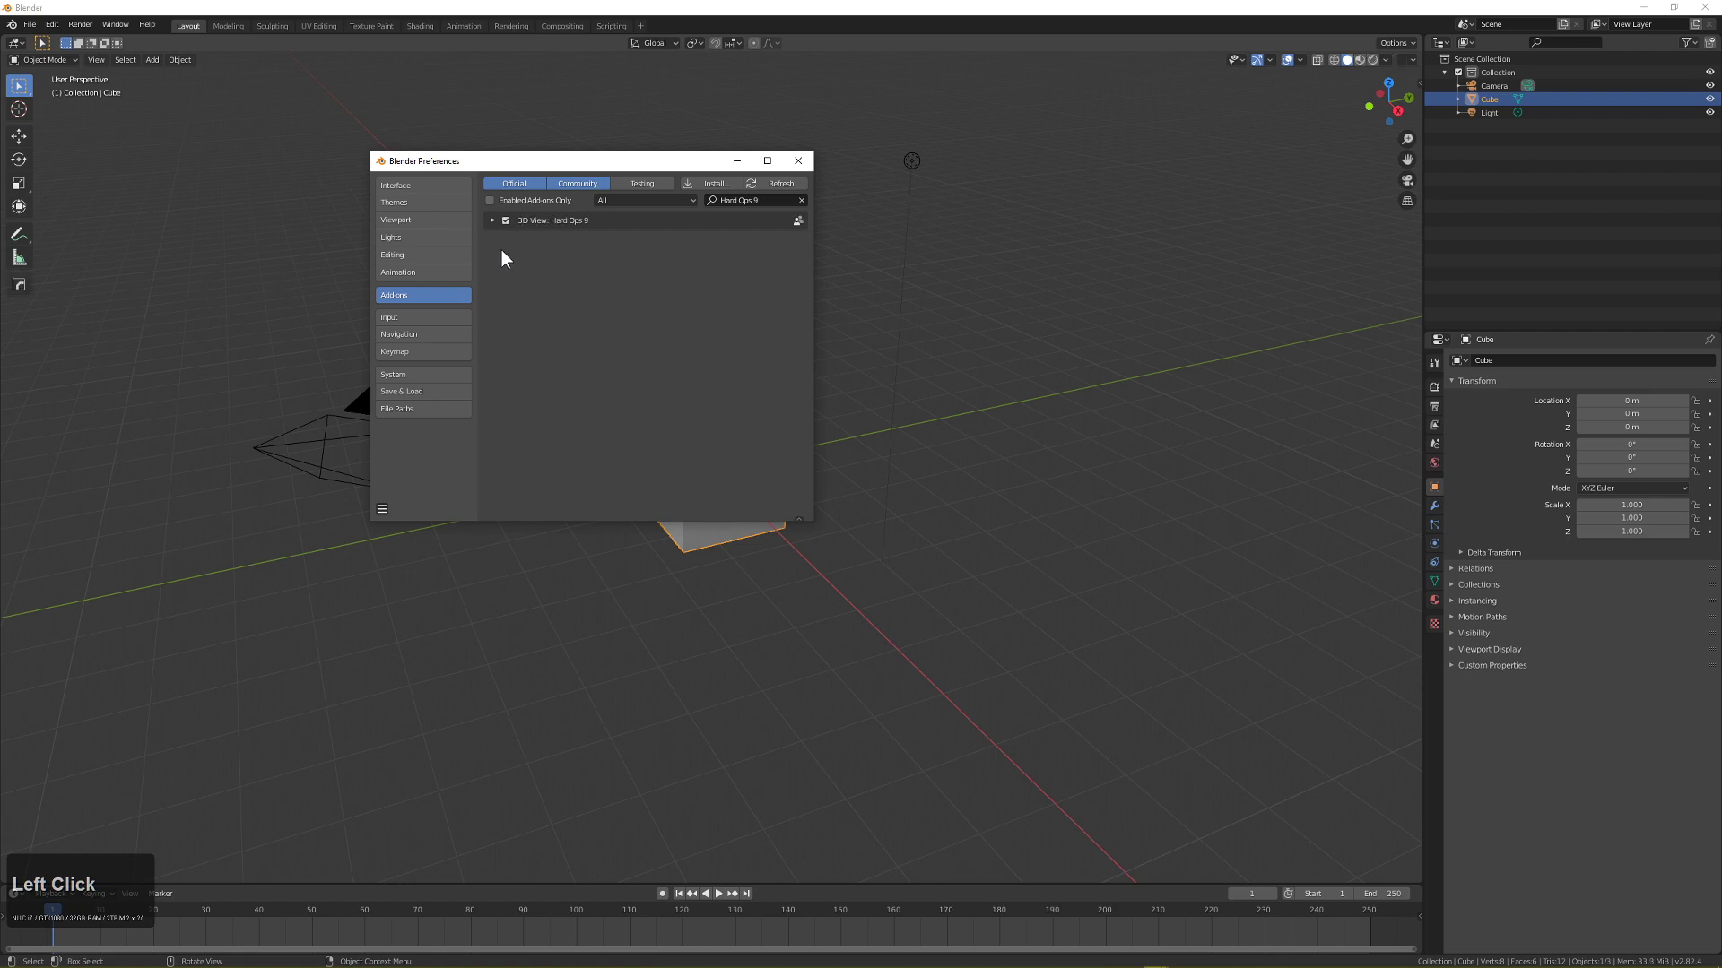
left_click(383, 505)
left_click(397, 477)
Add a wide, smooth Hard Ops Bevel of 0.386 m with 10 segments to the cube.
left_click(798, 160)
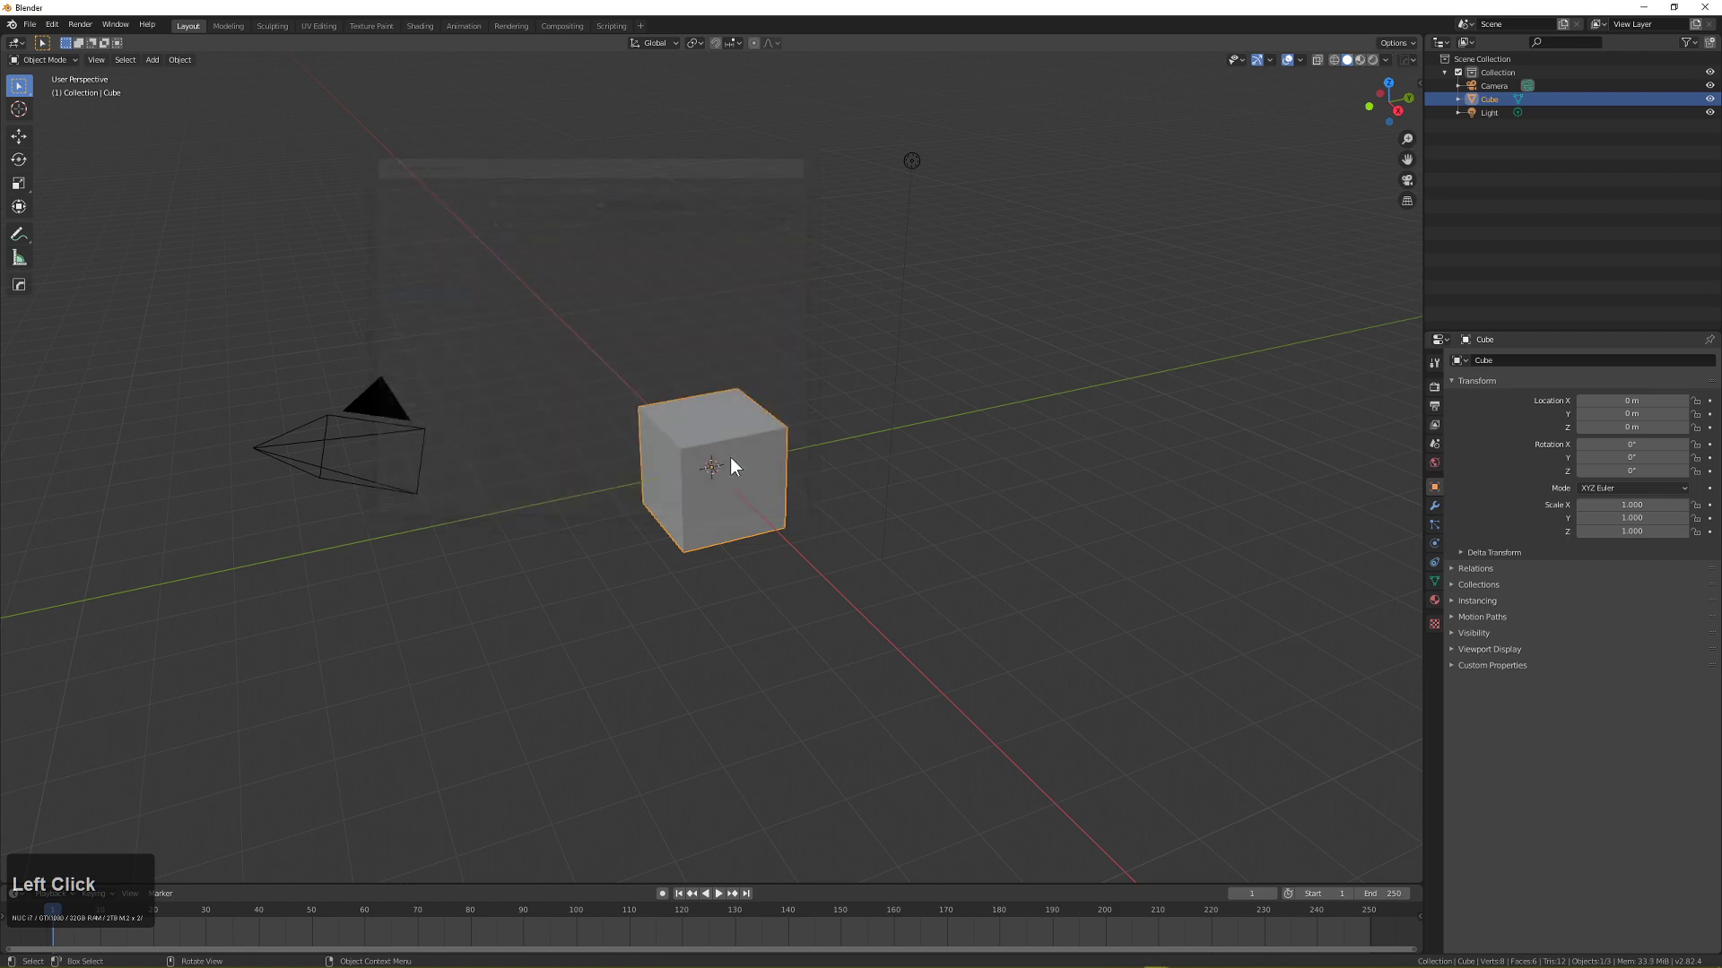
scroll(732, 466, "up", 6)
scroll(694, 455, "down", 5)
middle_click_drag(698, 446, 746, 463, "shift")
scroll(731, 466, "up", 6)
scroll(746, 462, "down", 4)
key("q")
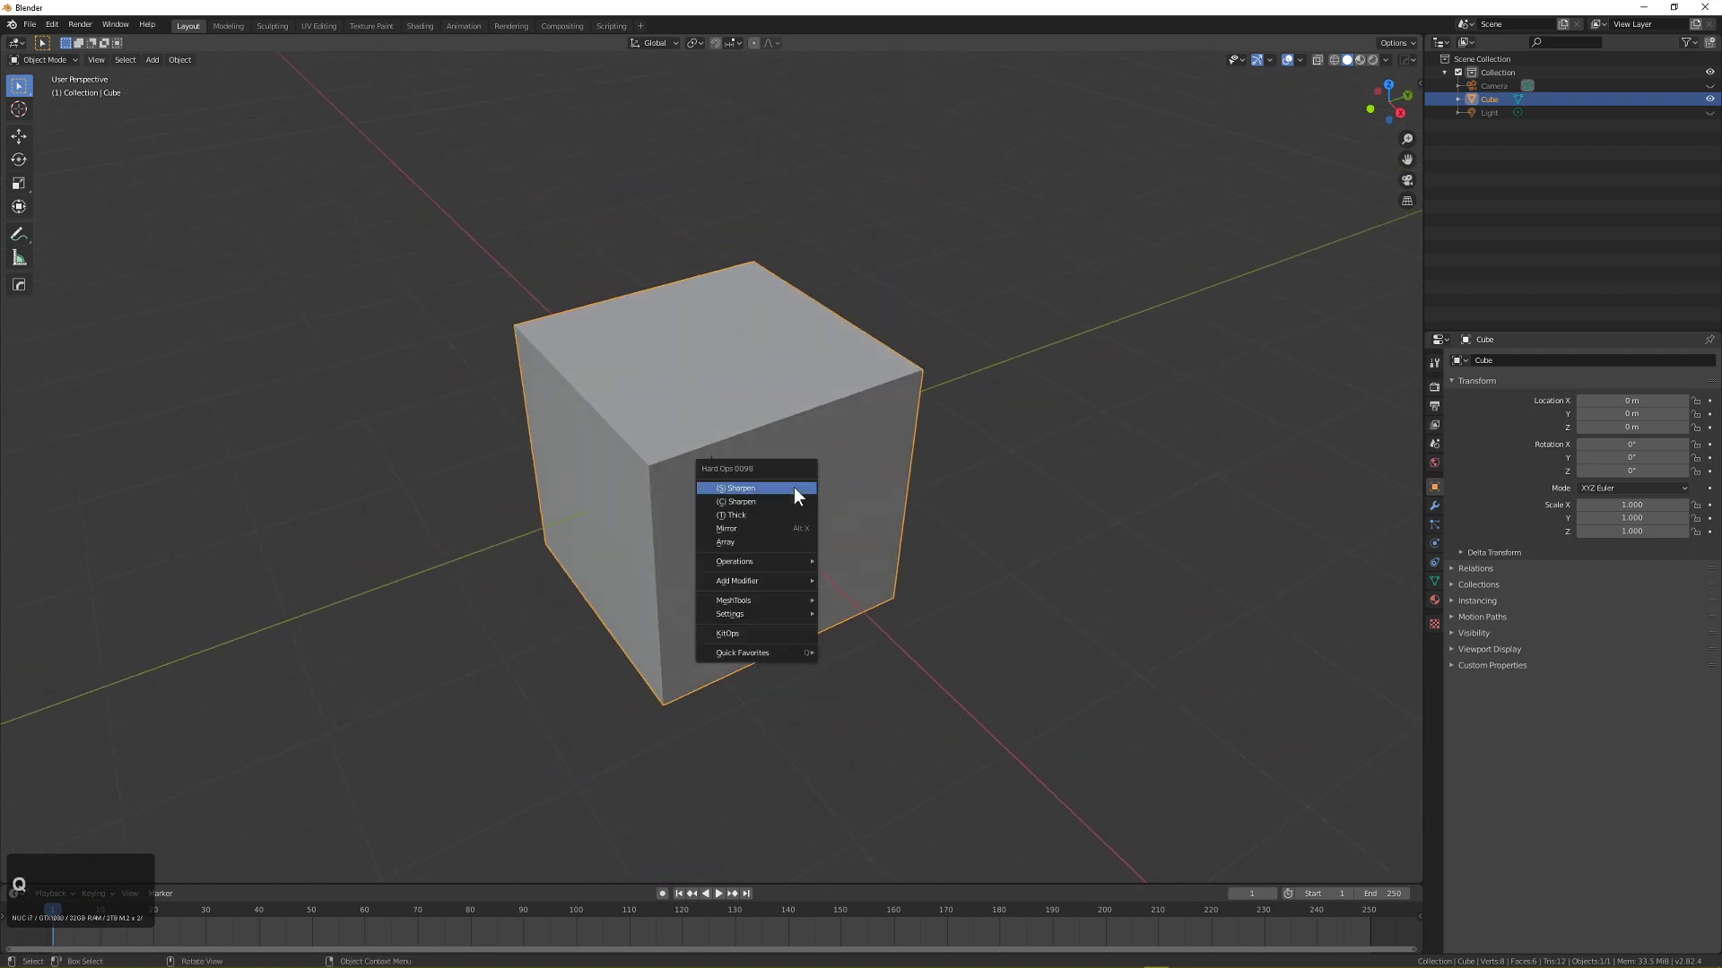
mouse_move(773, 576)
left_click(881, 579)
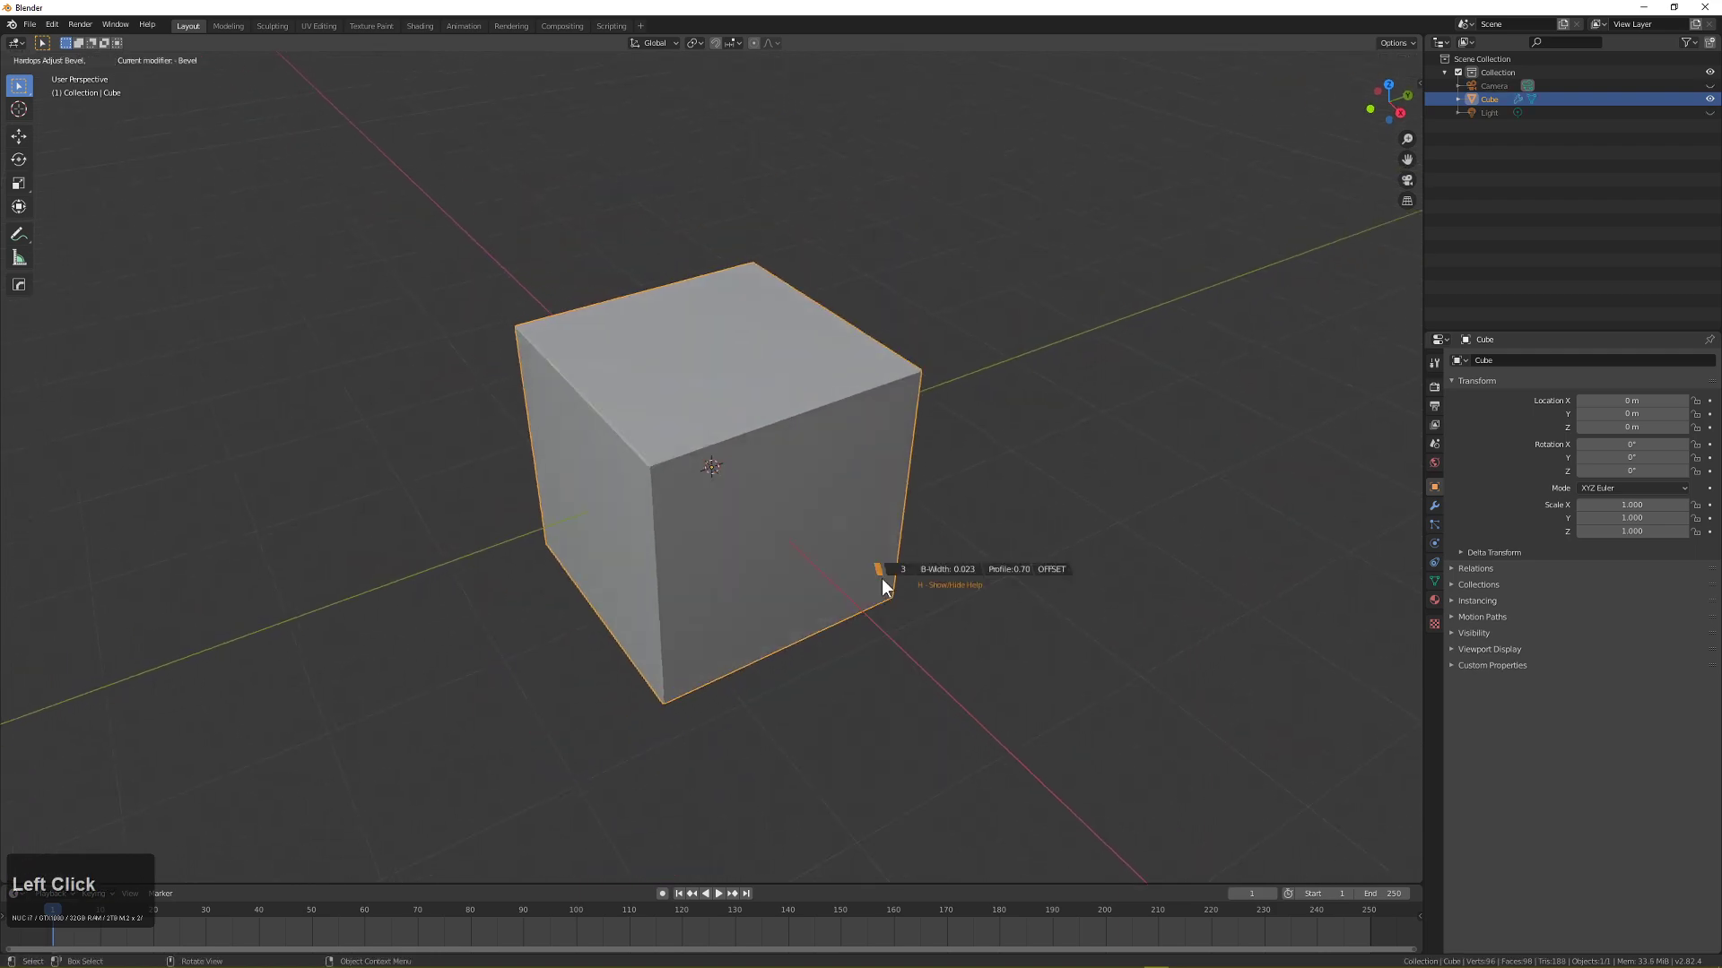
scroll(606, 570, "up", 3)
left_click(637, 564)
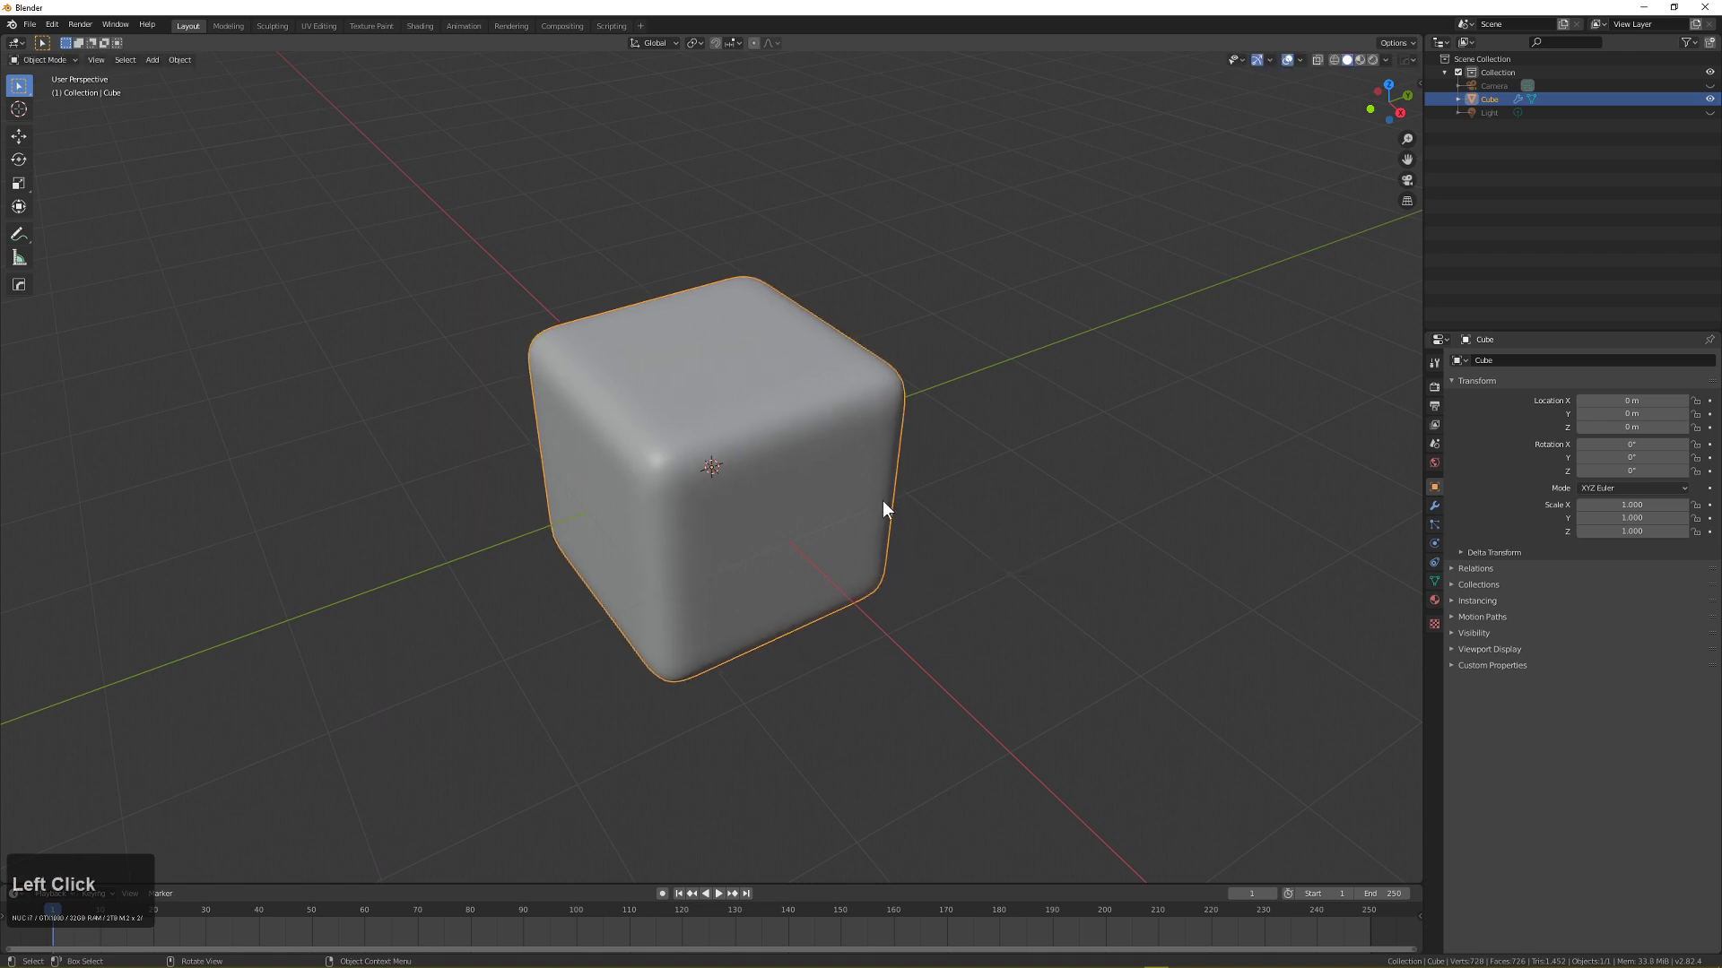
Add a fine 0.03 m, 3-segment Bevel.001 and review the cube's modifier stack.
key("q")
mouse_move(879, 502)
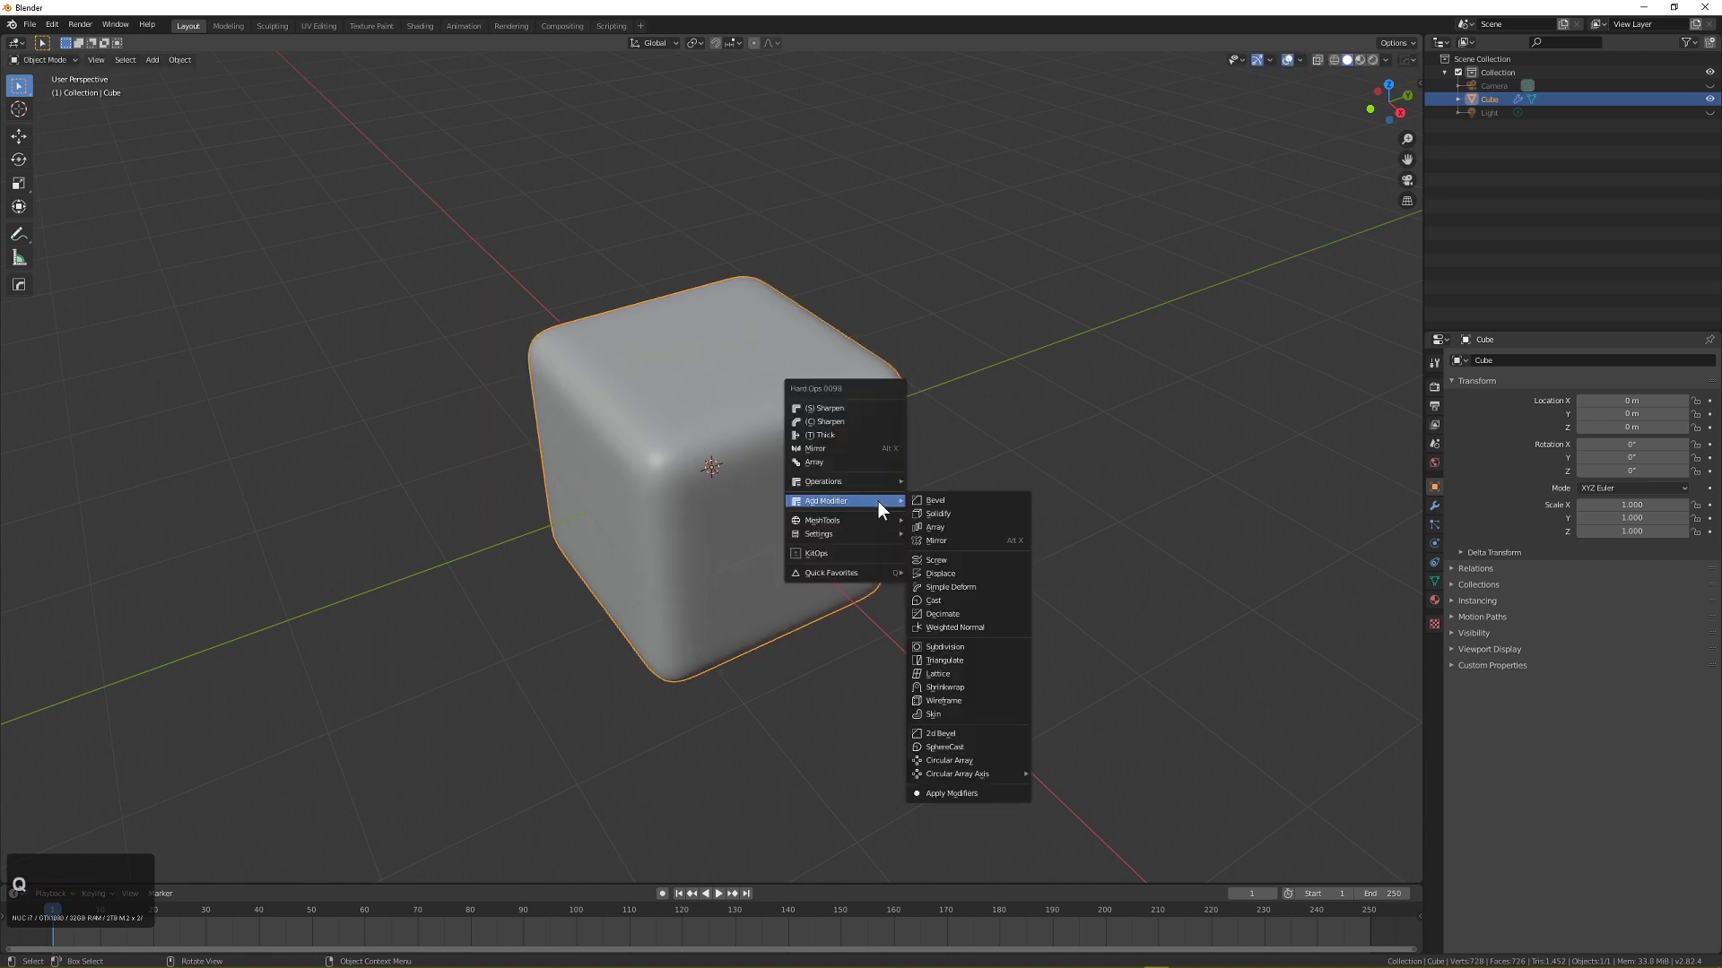
left_click(943, 502)
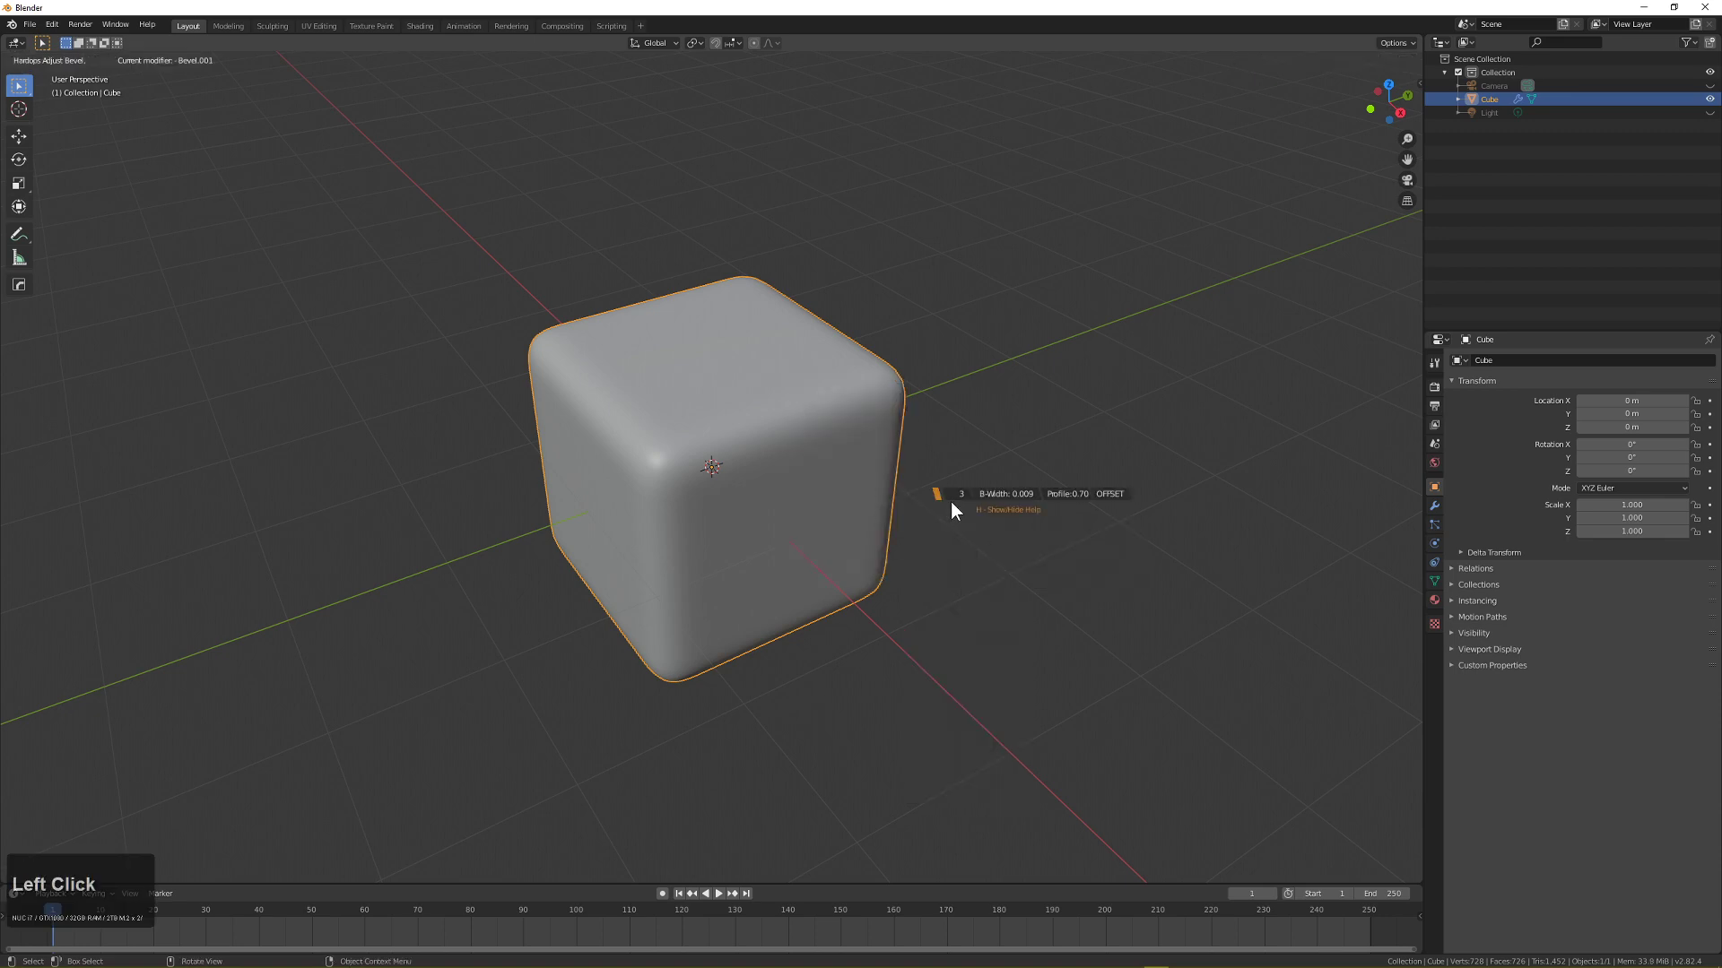
left_click(951, 503)
scroll(839, 433, "down", 1)
middle_click_drag(839, 432, 832, 486)
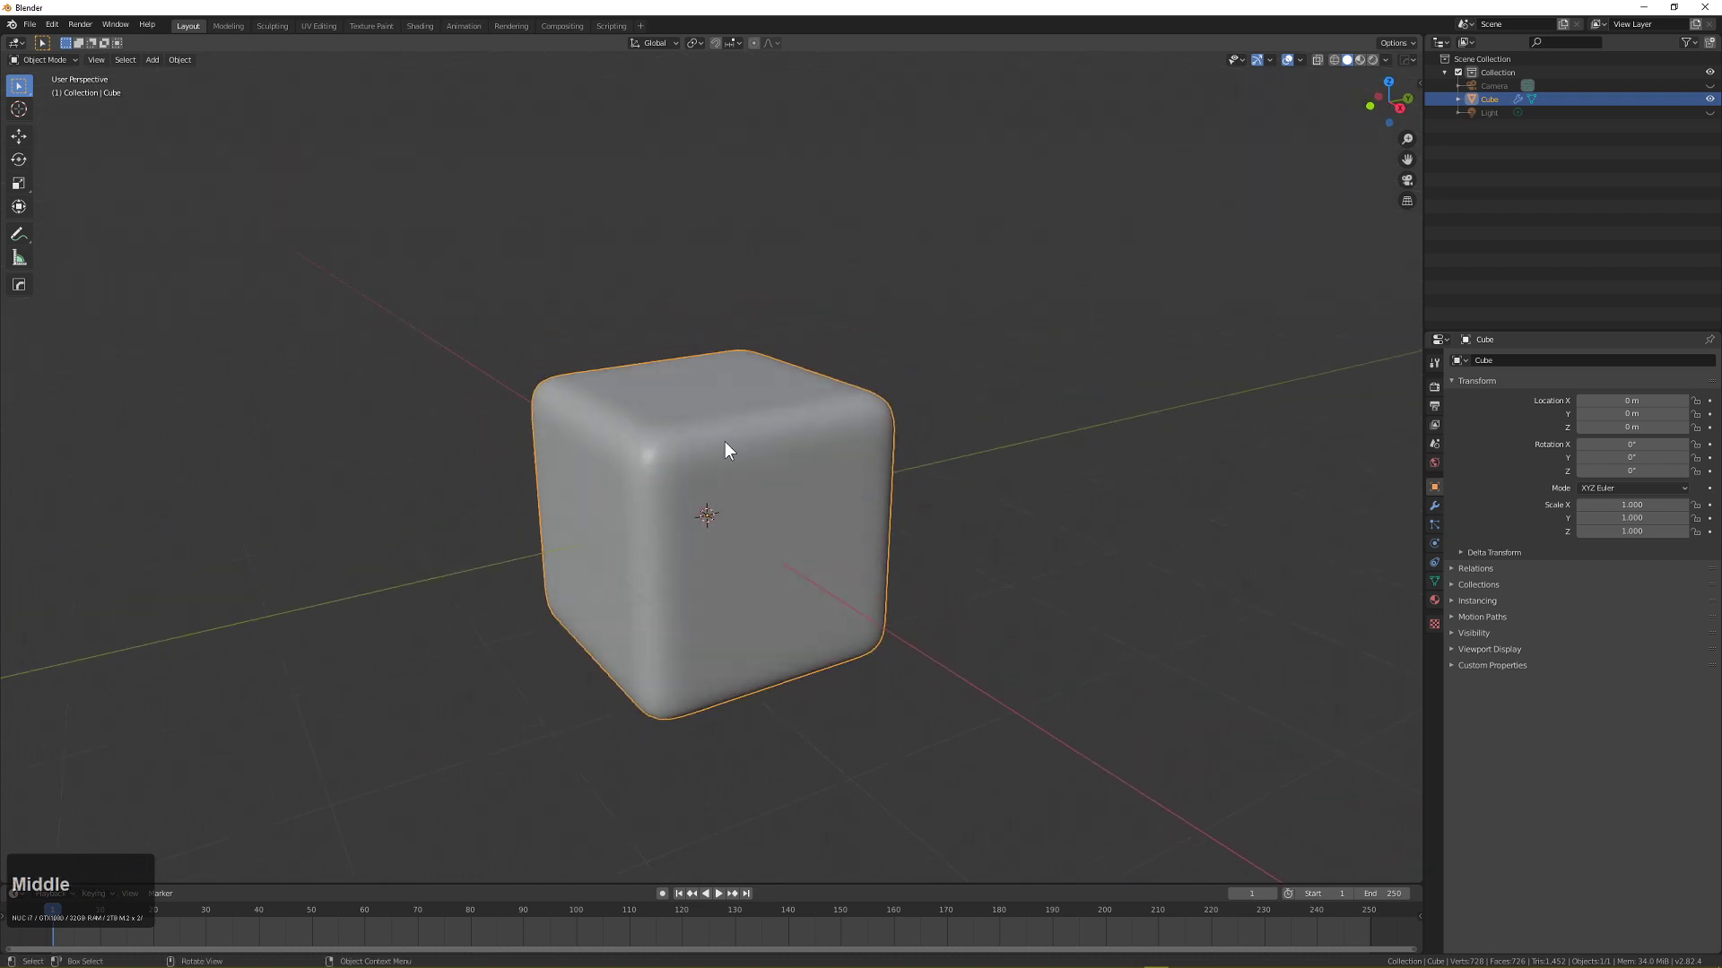
left_click(1435, 506)
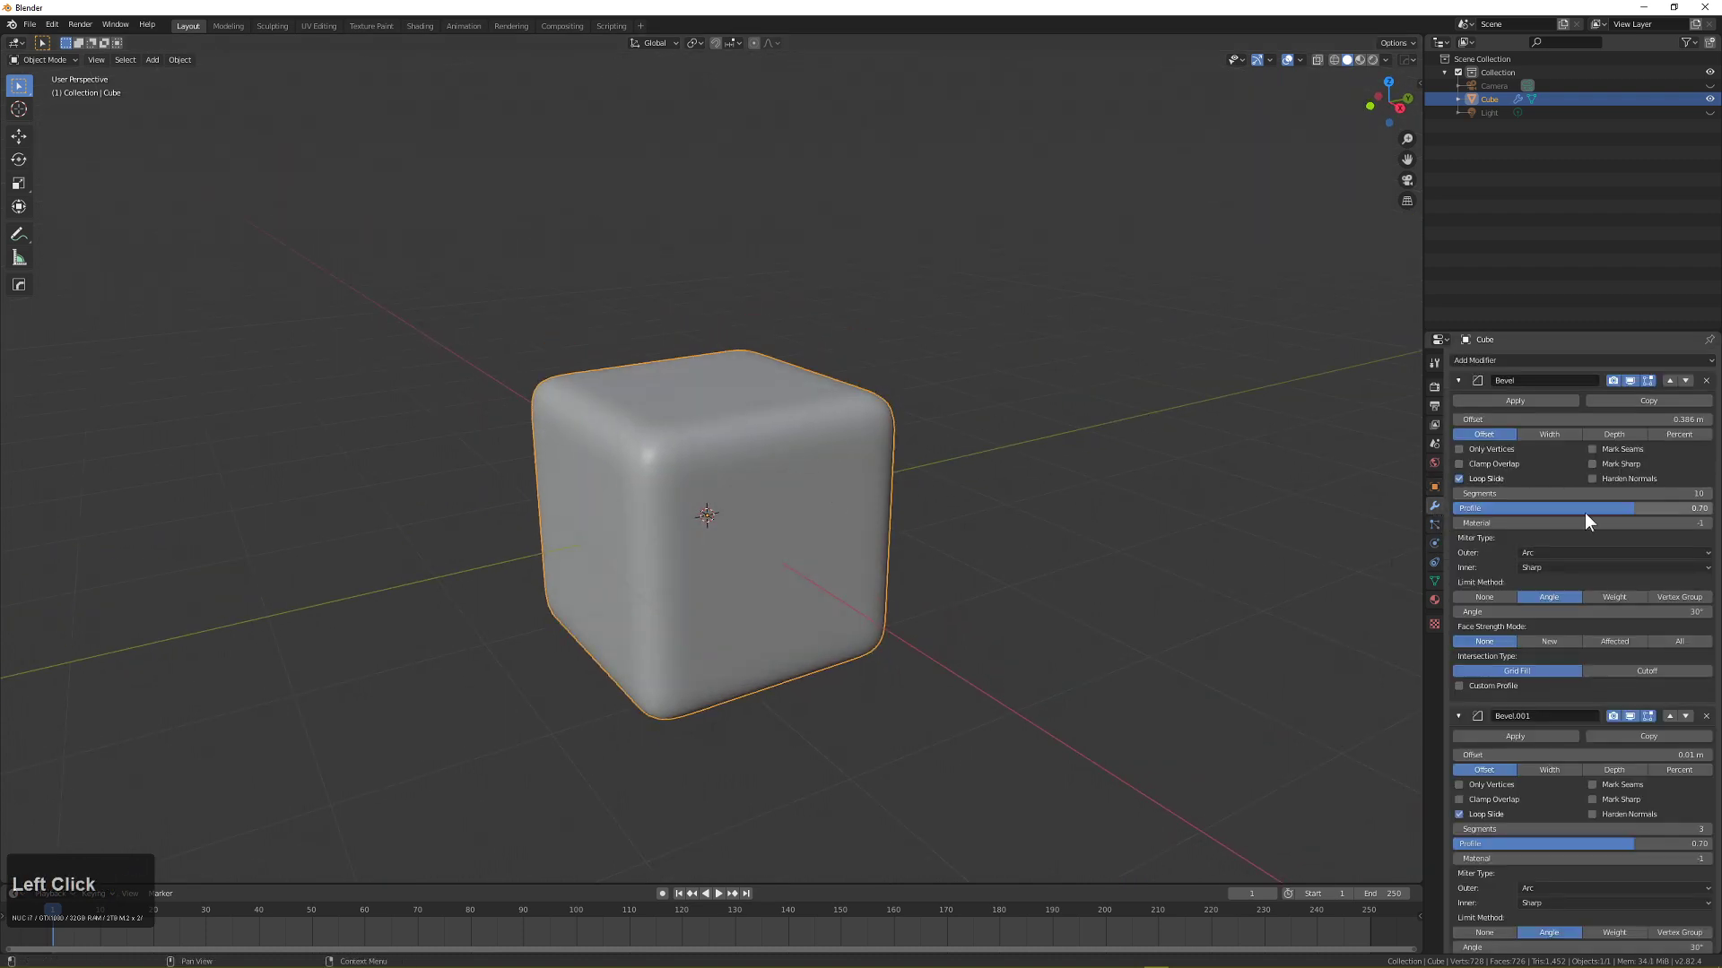
scroll(1607, 600, "up", 2)
scroll(1607, 600, "up", 1)
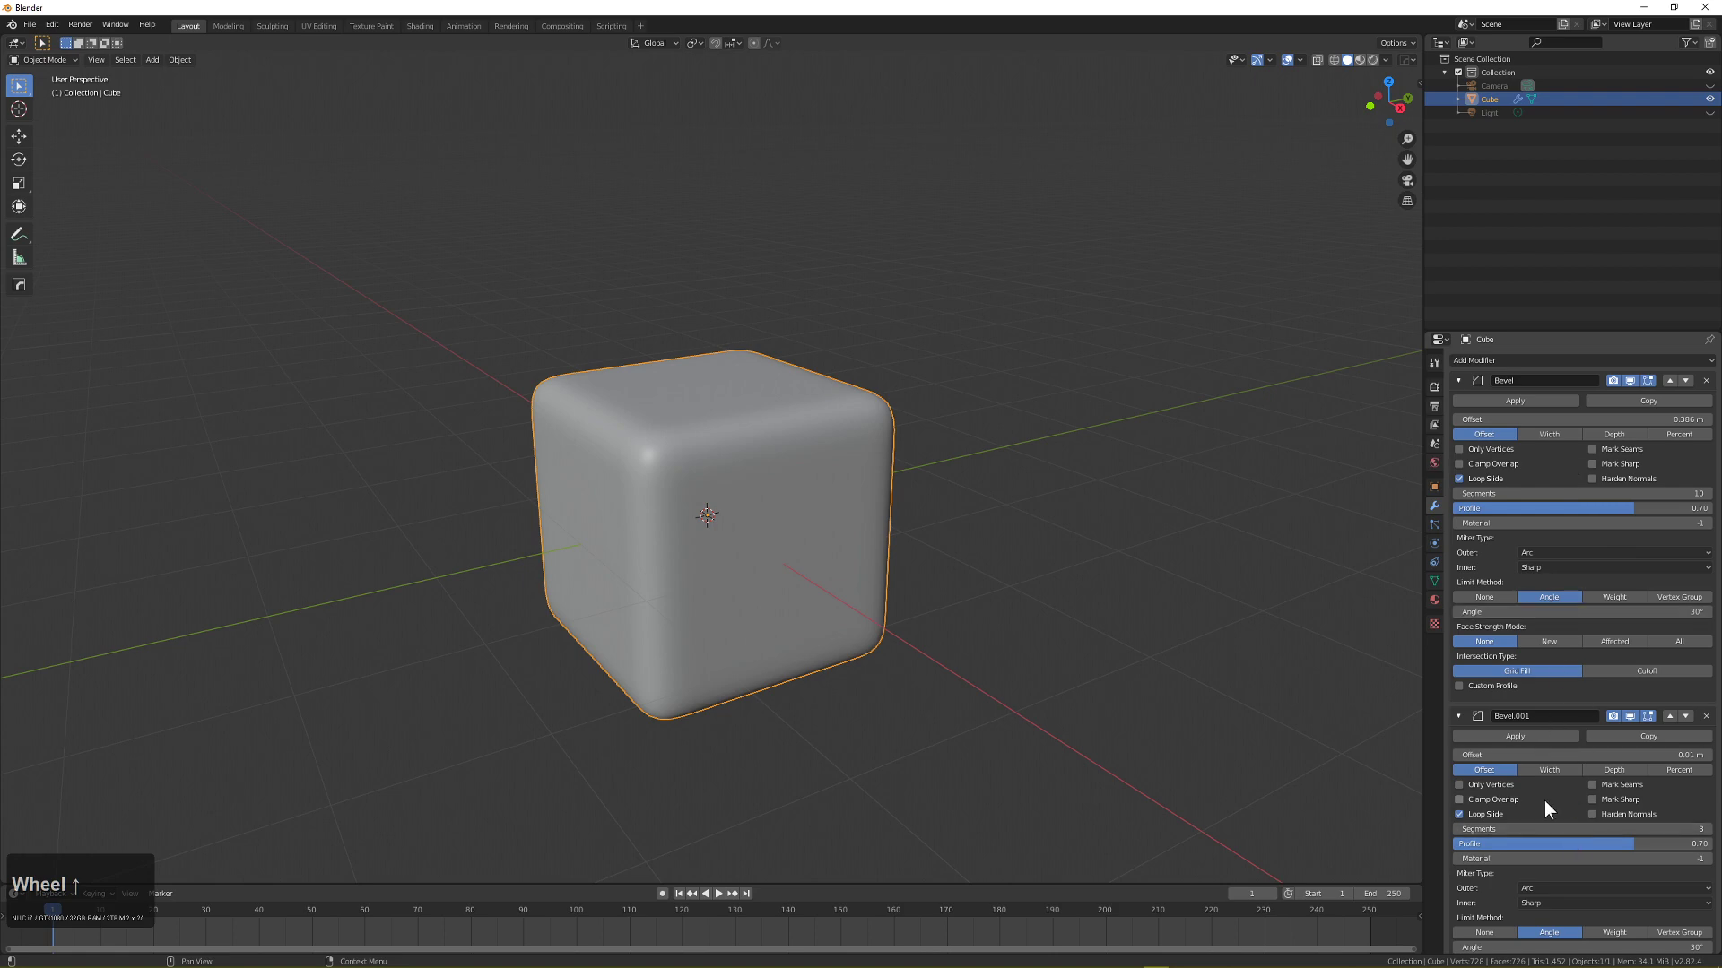
scroll(991, 514, "up", 2)
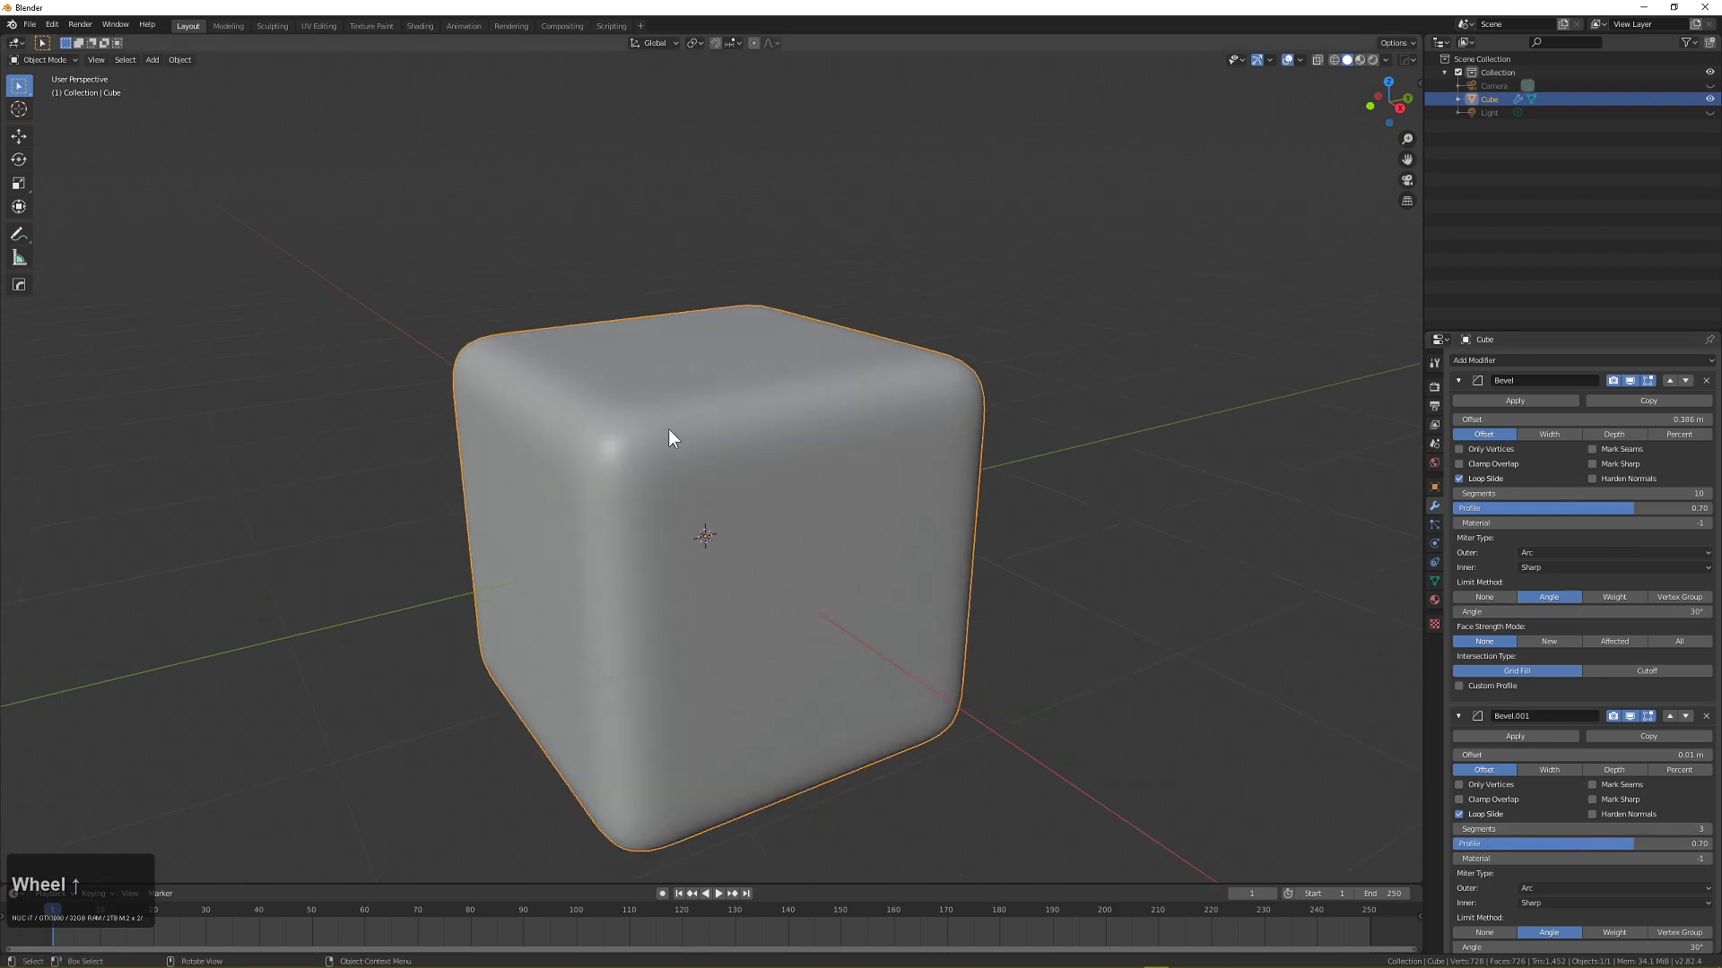
In the KIT OPS sidebar, switch to the Hardops subsets KPACK and try the Circular1 insert, then cancel it.
key("n")
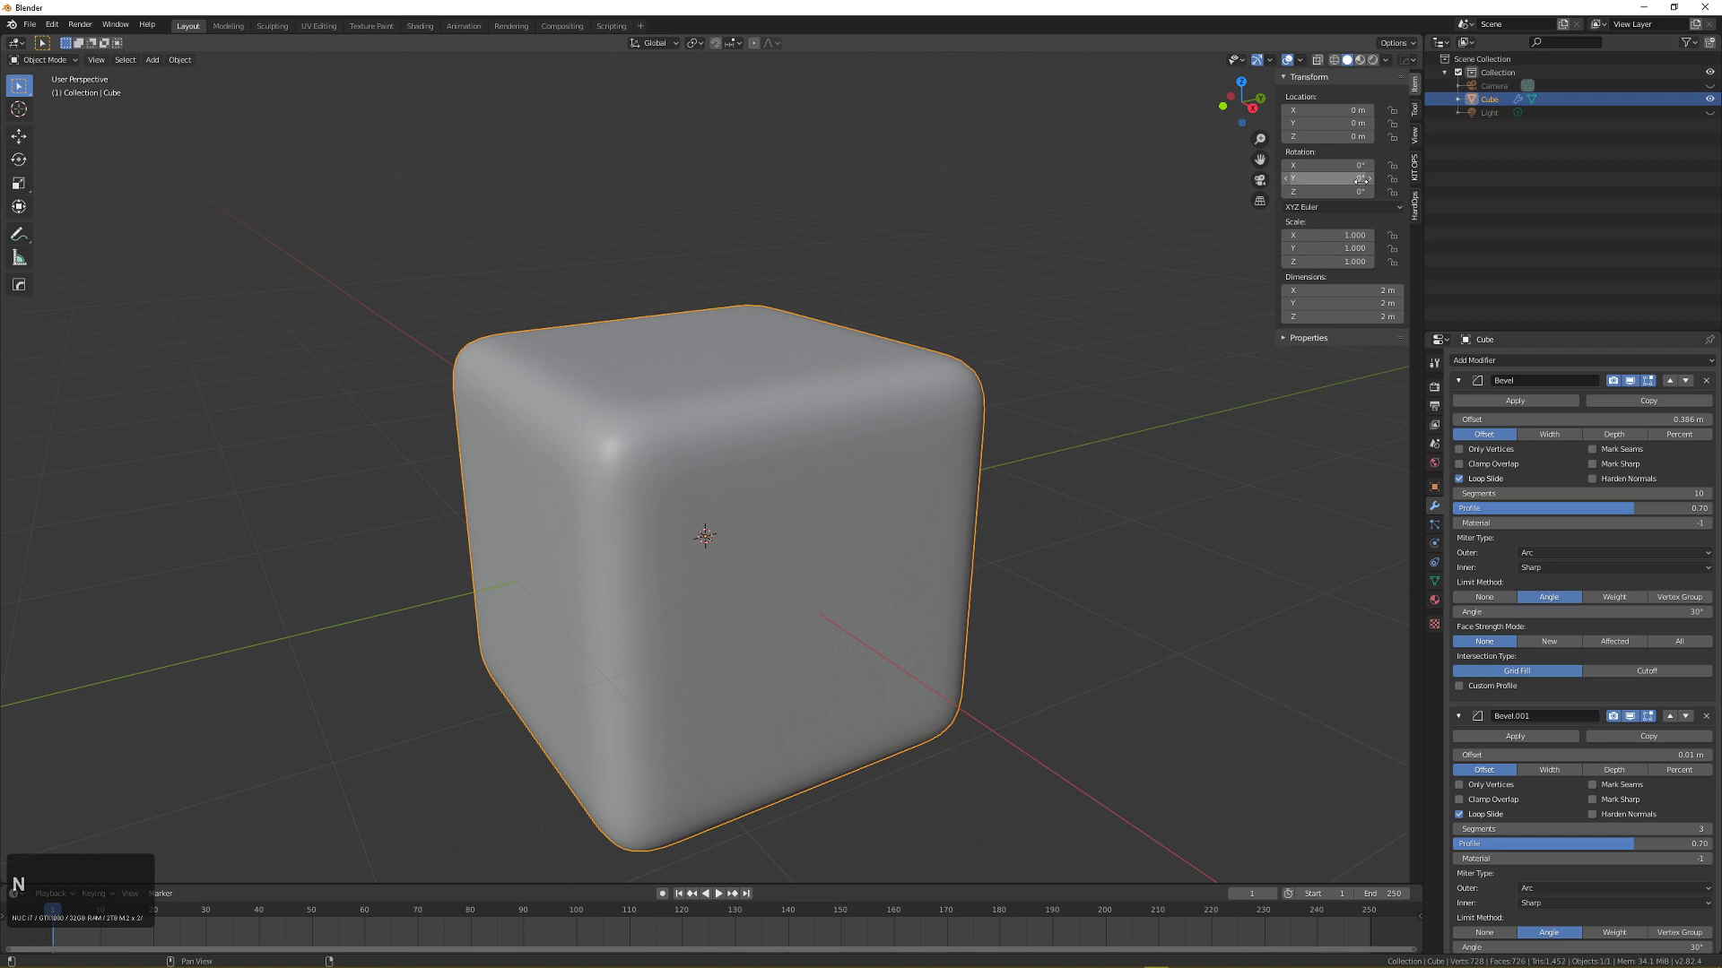
left_click(1413, 168)
left_click(1320, 129)
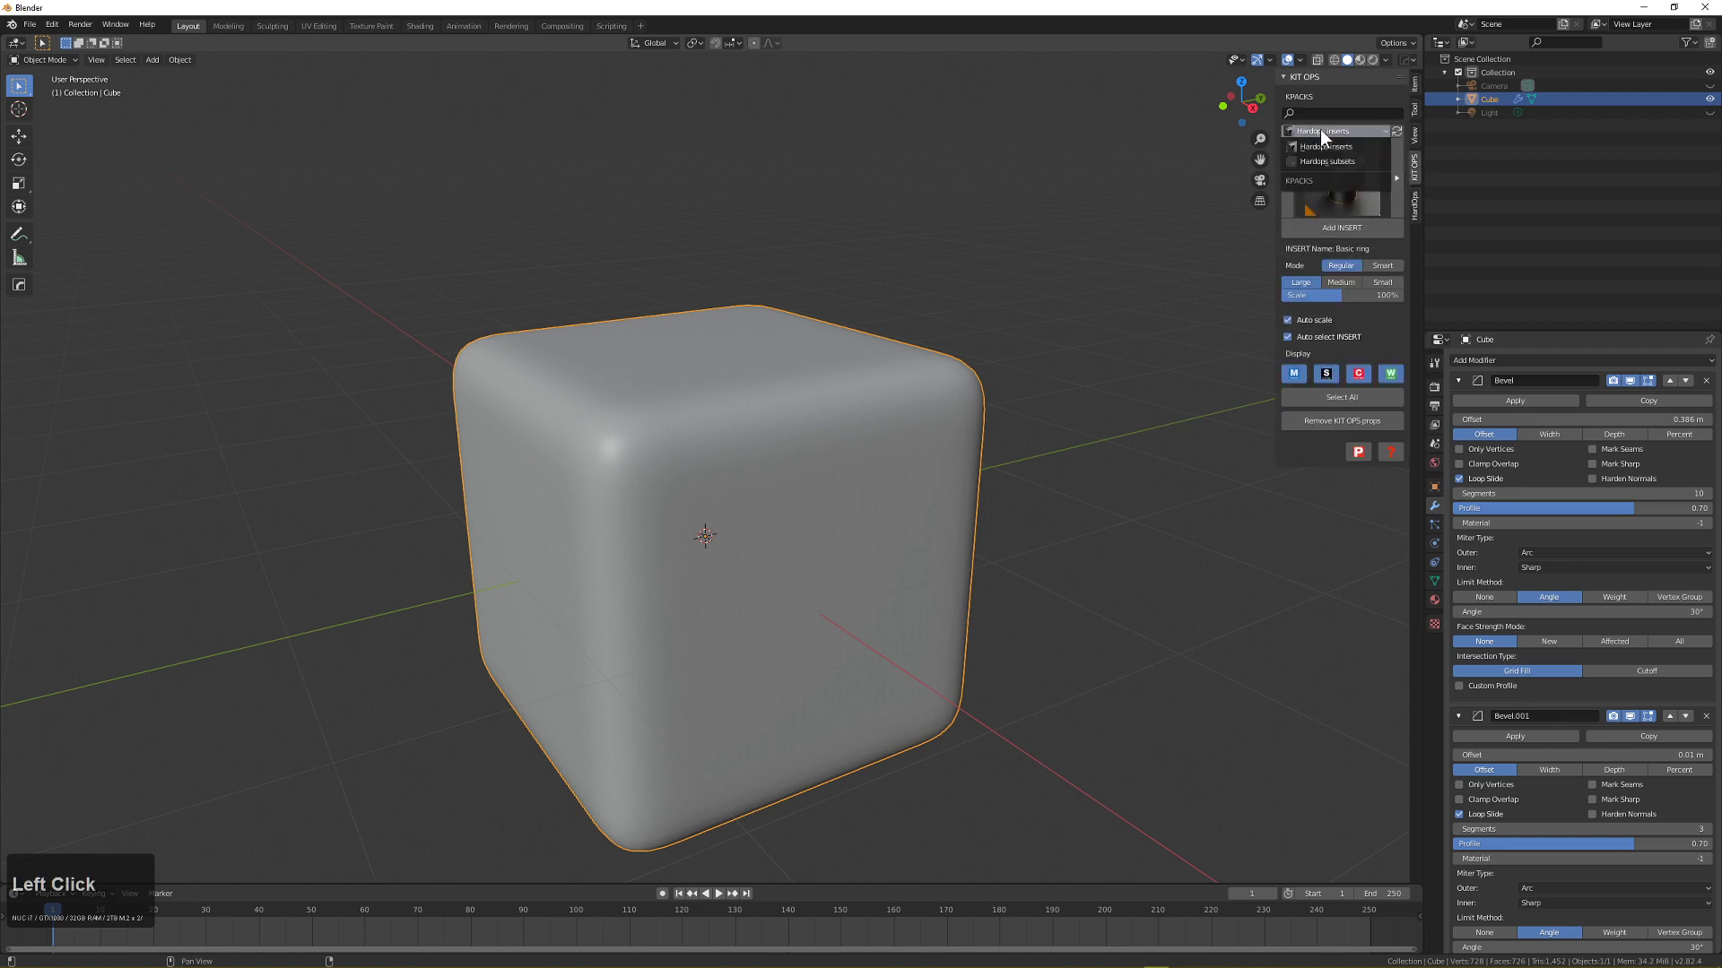
left_click(1309, 158)
left_click(1343, 169)
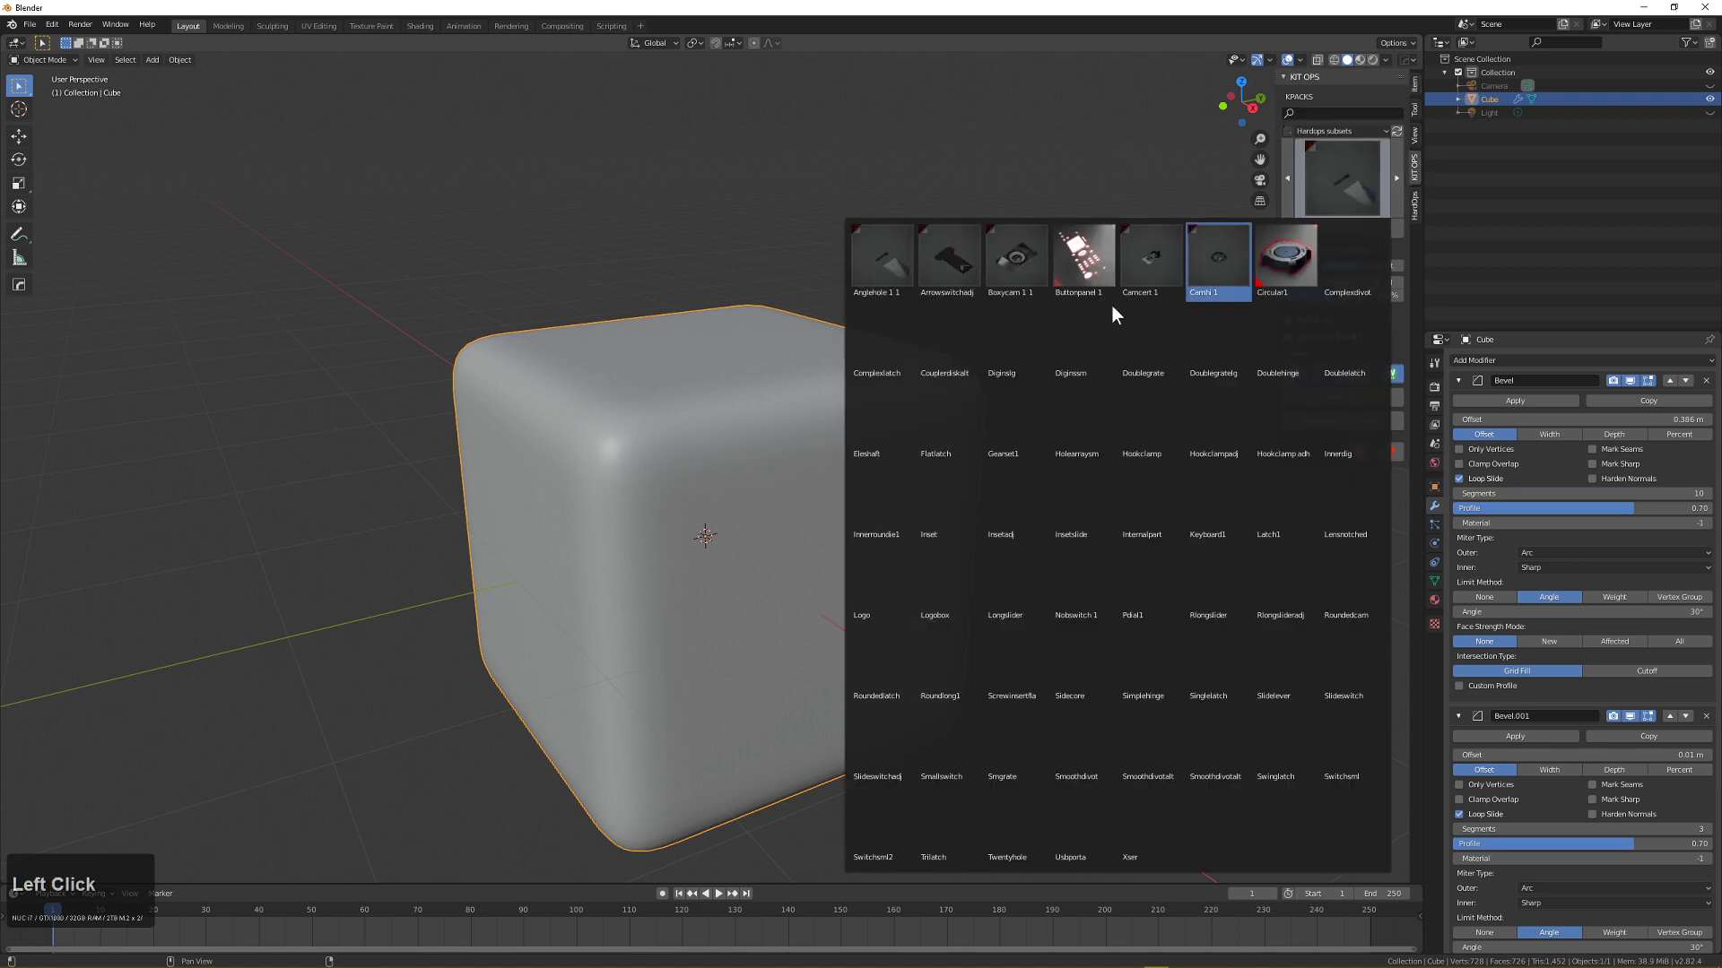
left_click(1282, 262)
middle_click_drag(906, 502, 853, 519)
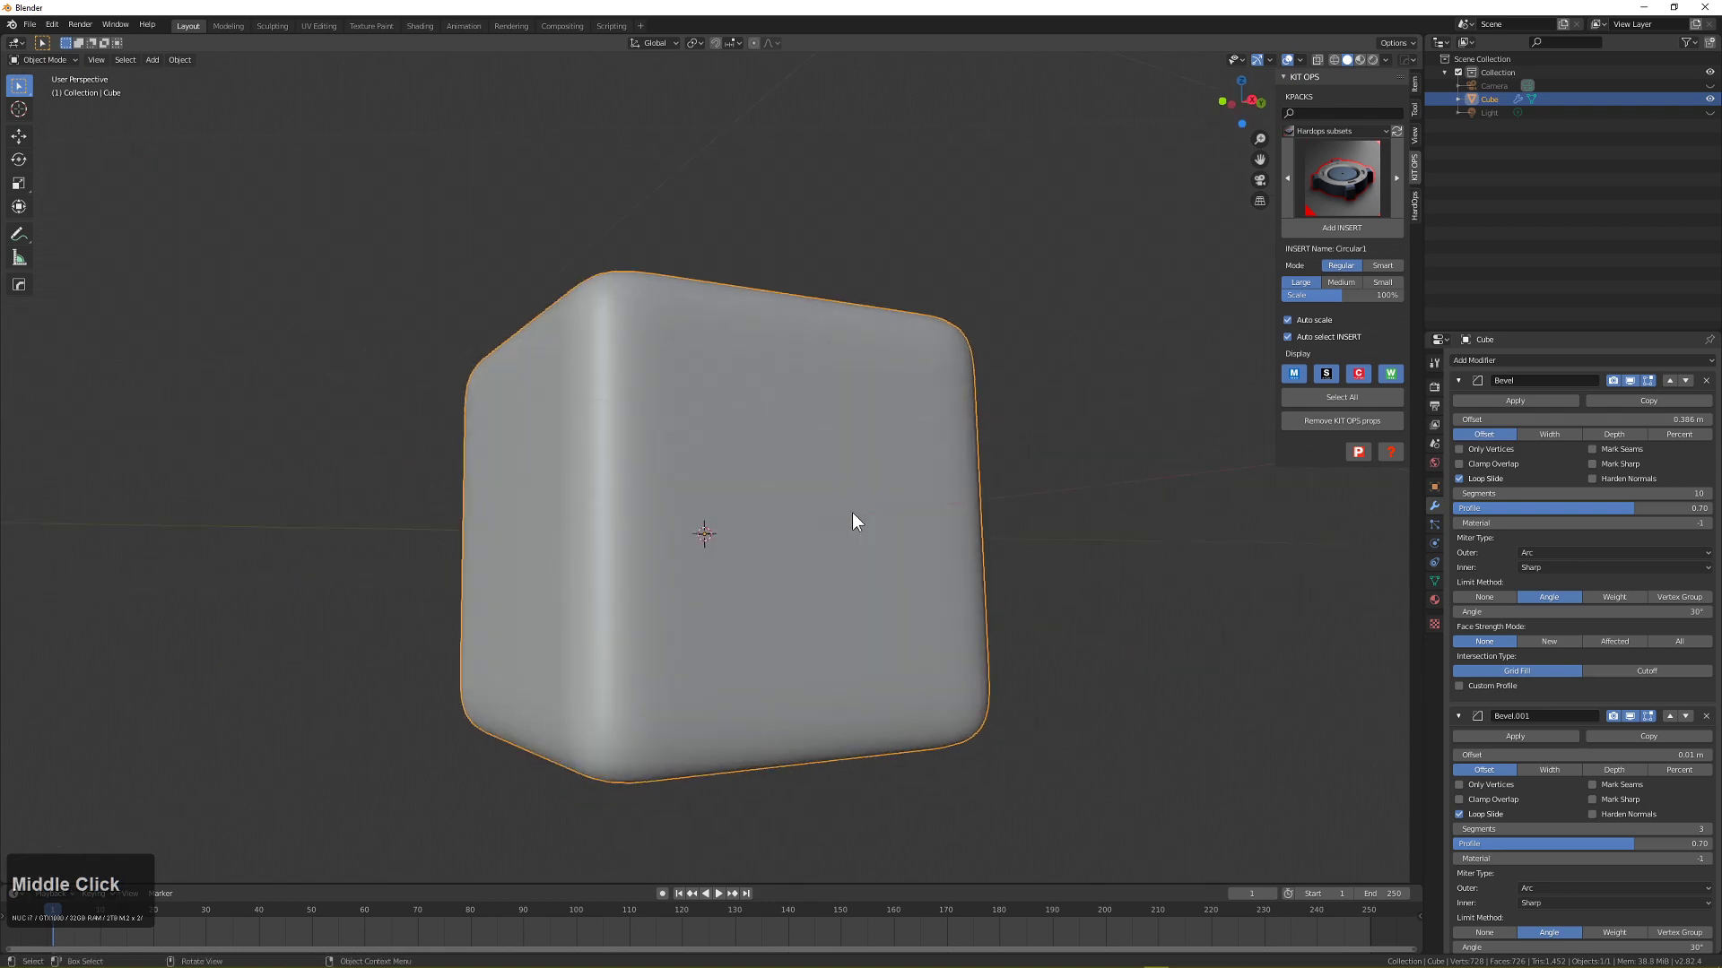
left_click(1326, 225)
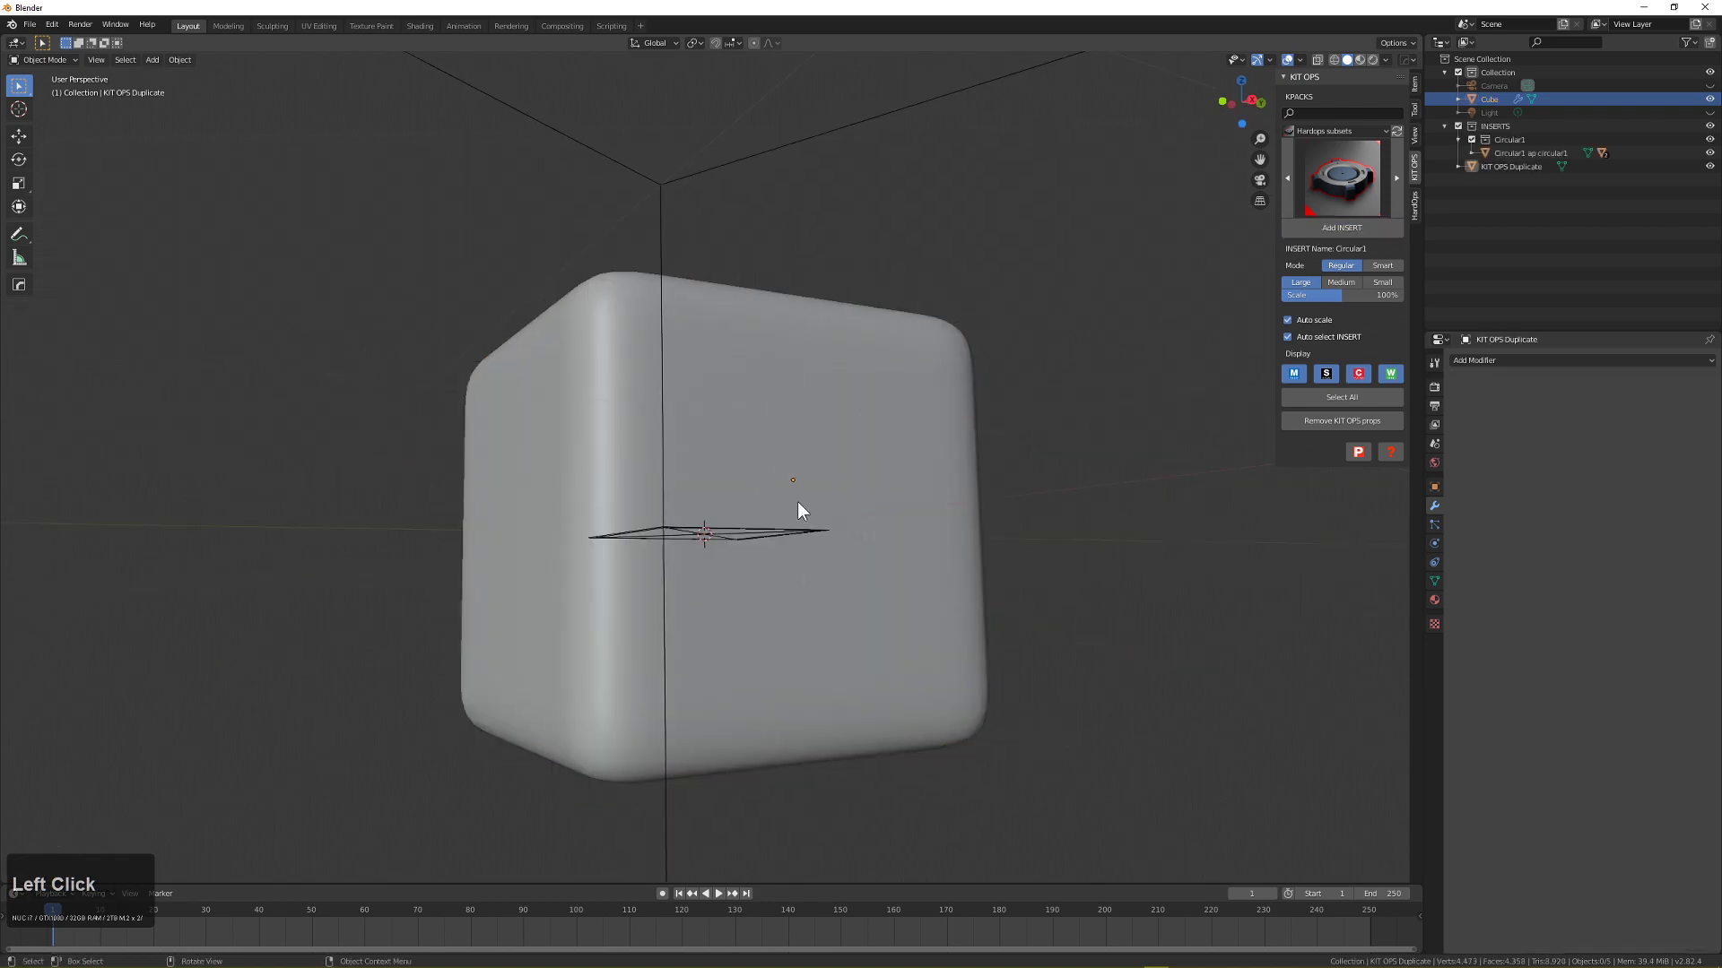
scroll(804, 504, "down", 2)
right_click(767, 622)
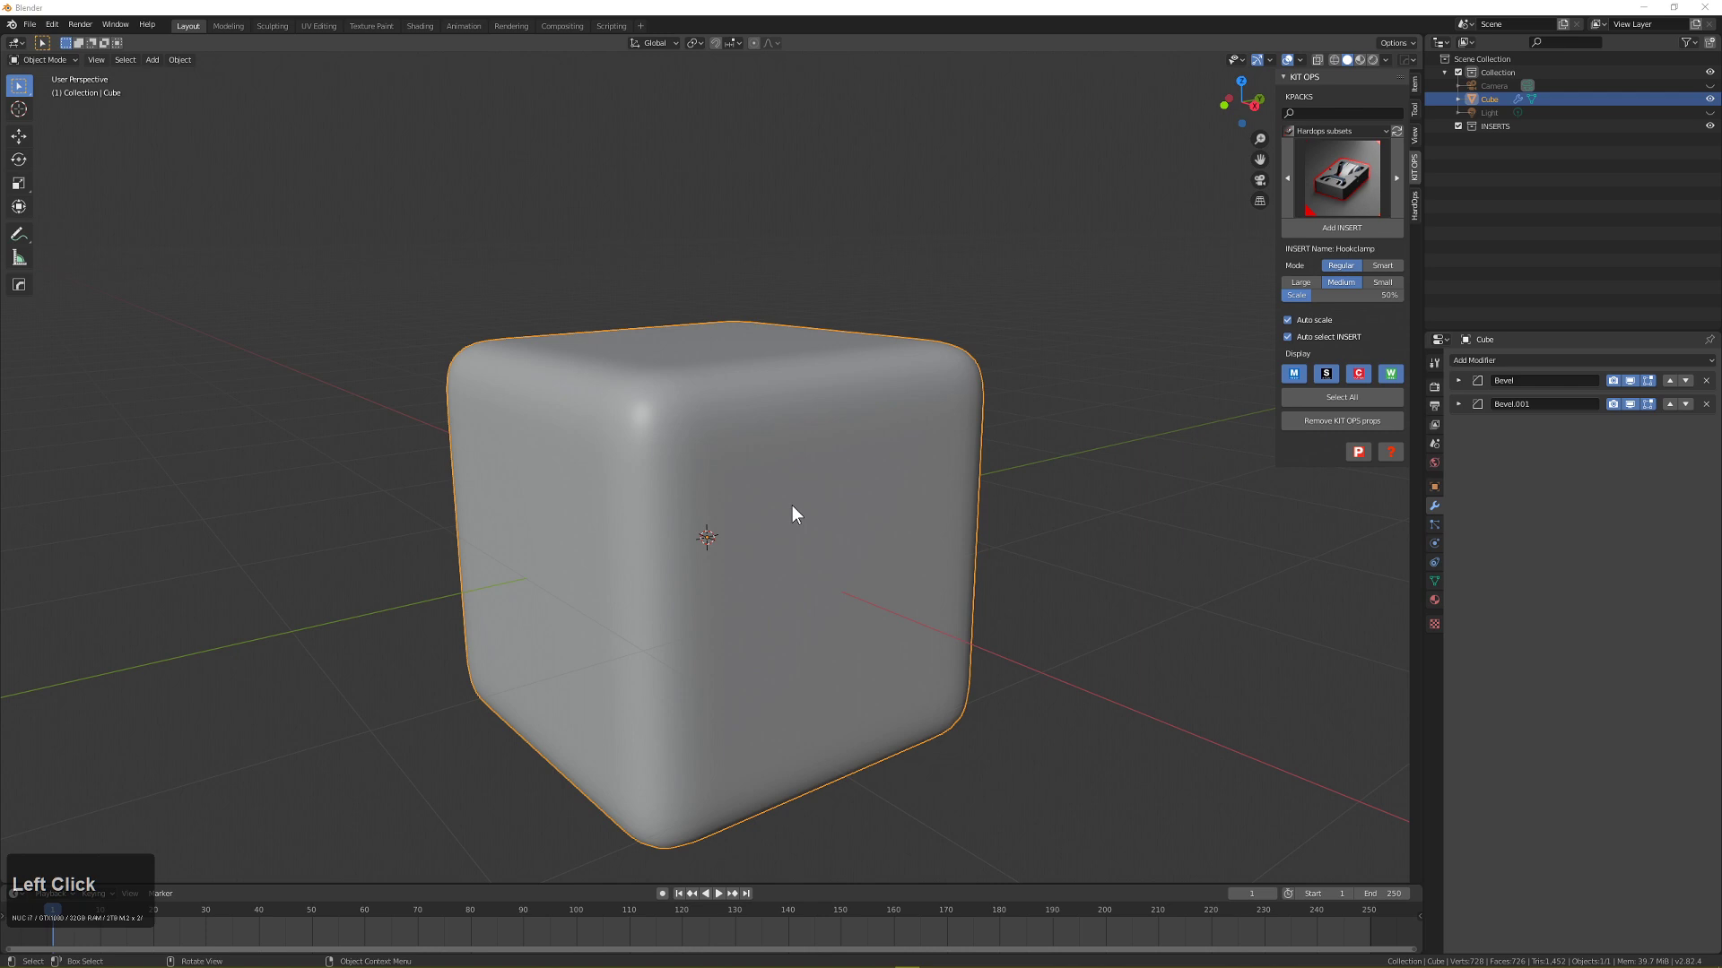
middle_click_drag(793, 507, 780, 488)
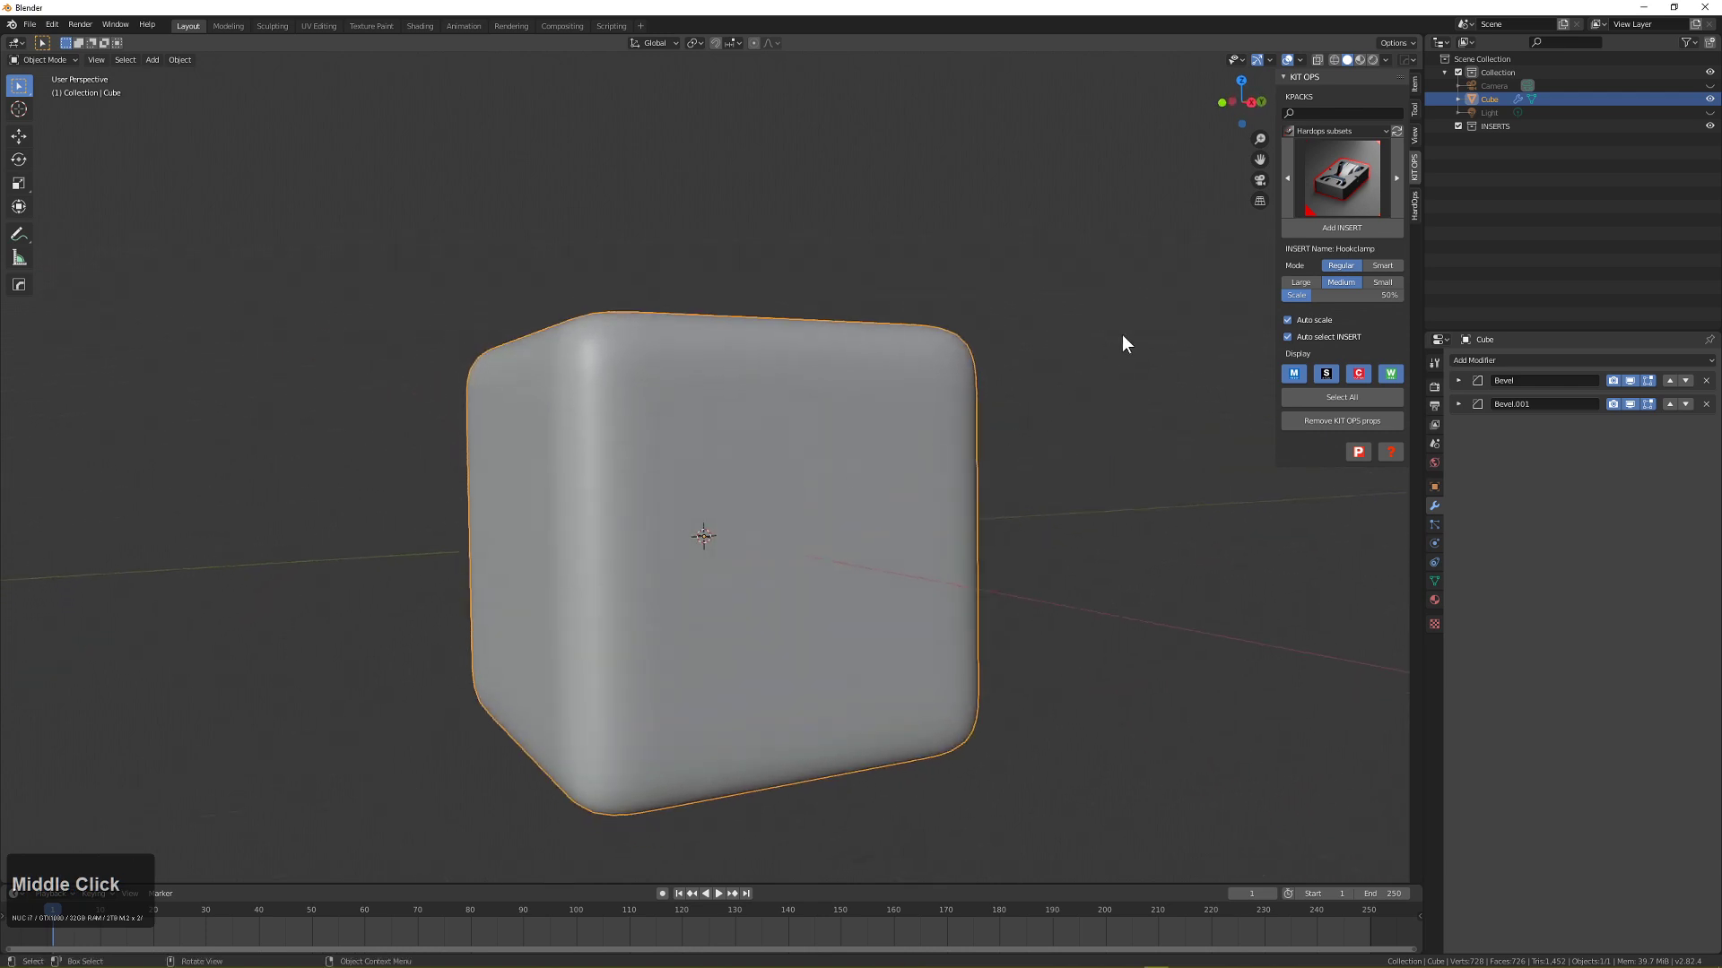
Place the Hookclamp insert on the cube's front face and move it along Z.
left_click(1333, 226)
left_click(772, 549)
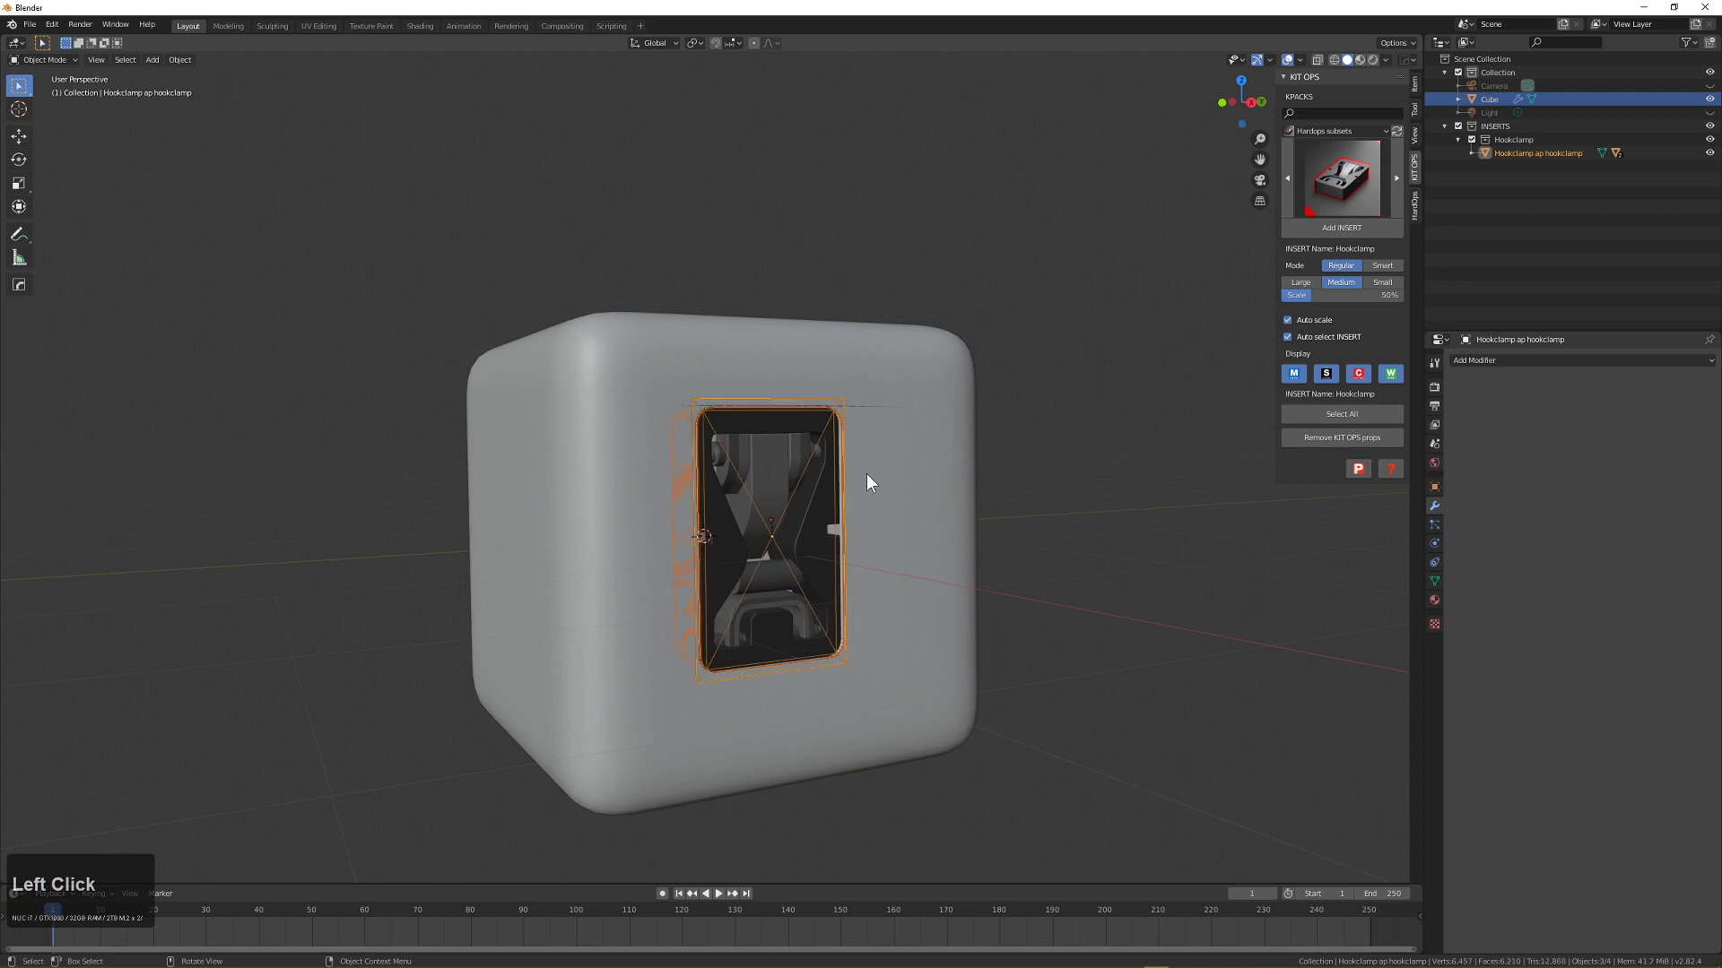
middle_click_drag(866, 475, 887, 487)
scroll(886, 487, "up", 2)
key("g")
key("z")
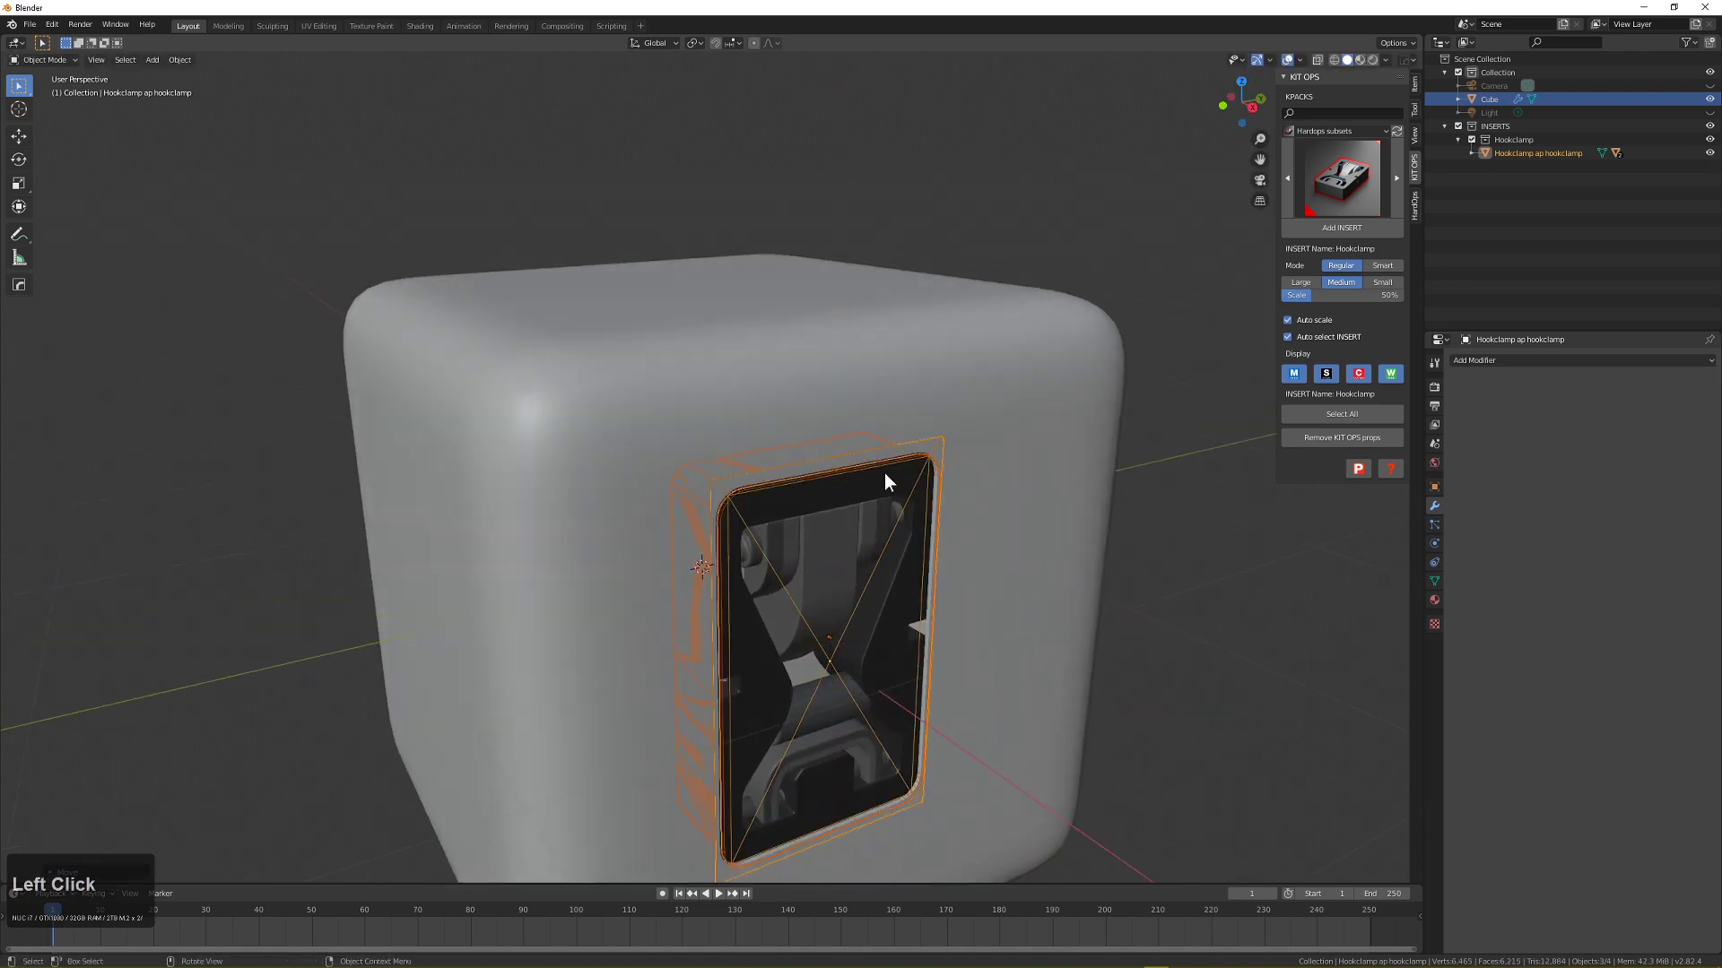
Turn off the Hookclamp insert's wire display and select the cube.
left_click(1361, 373)
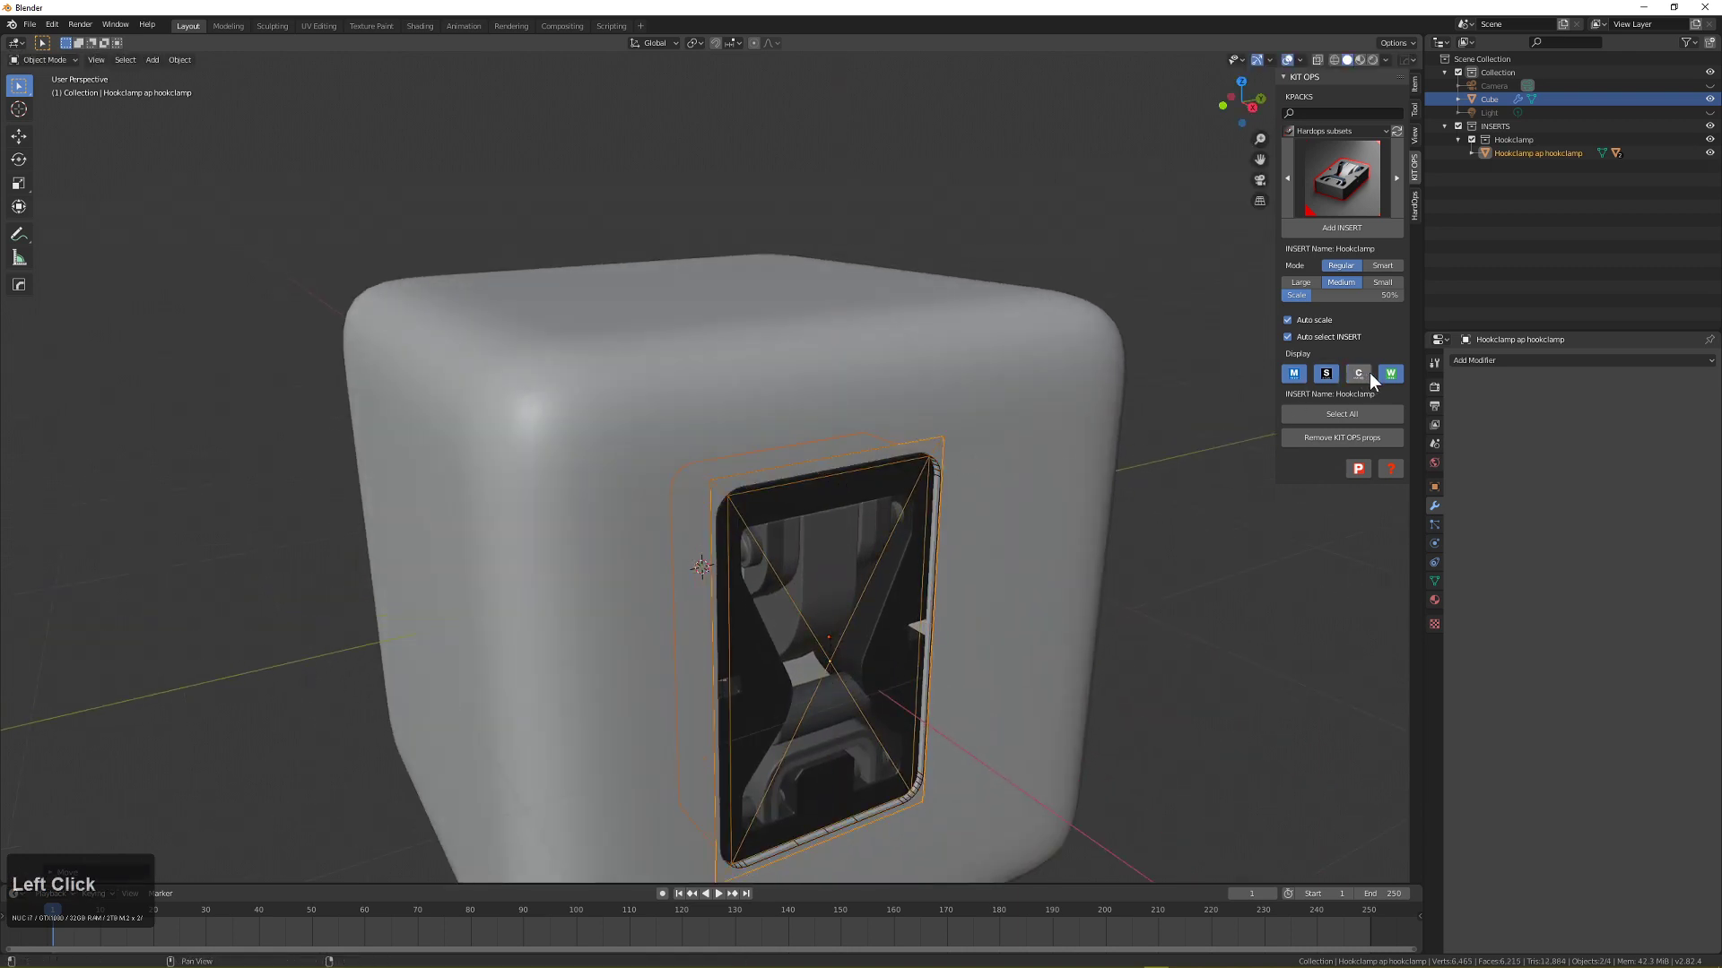
key("alt+a")
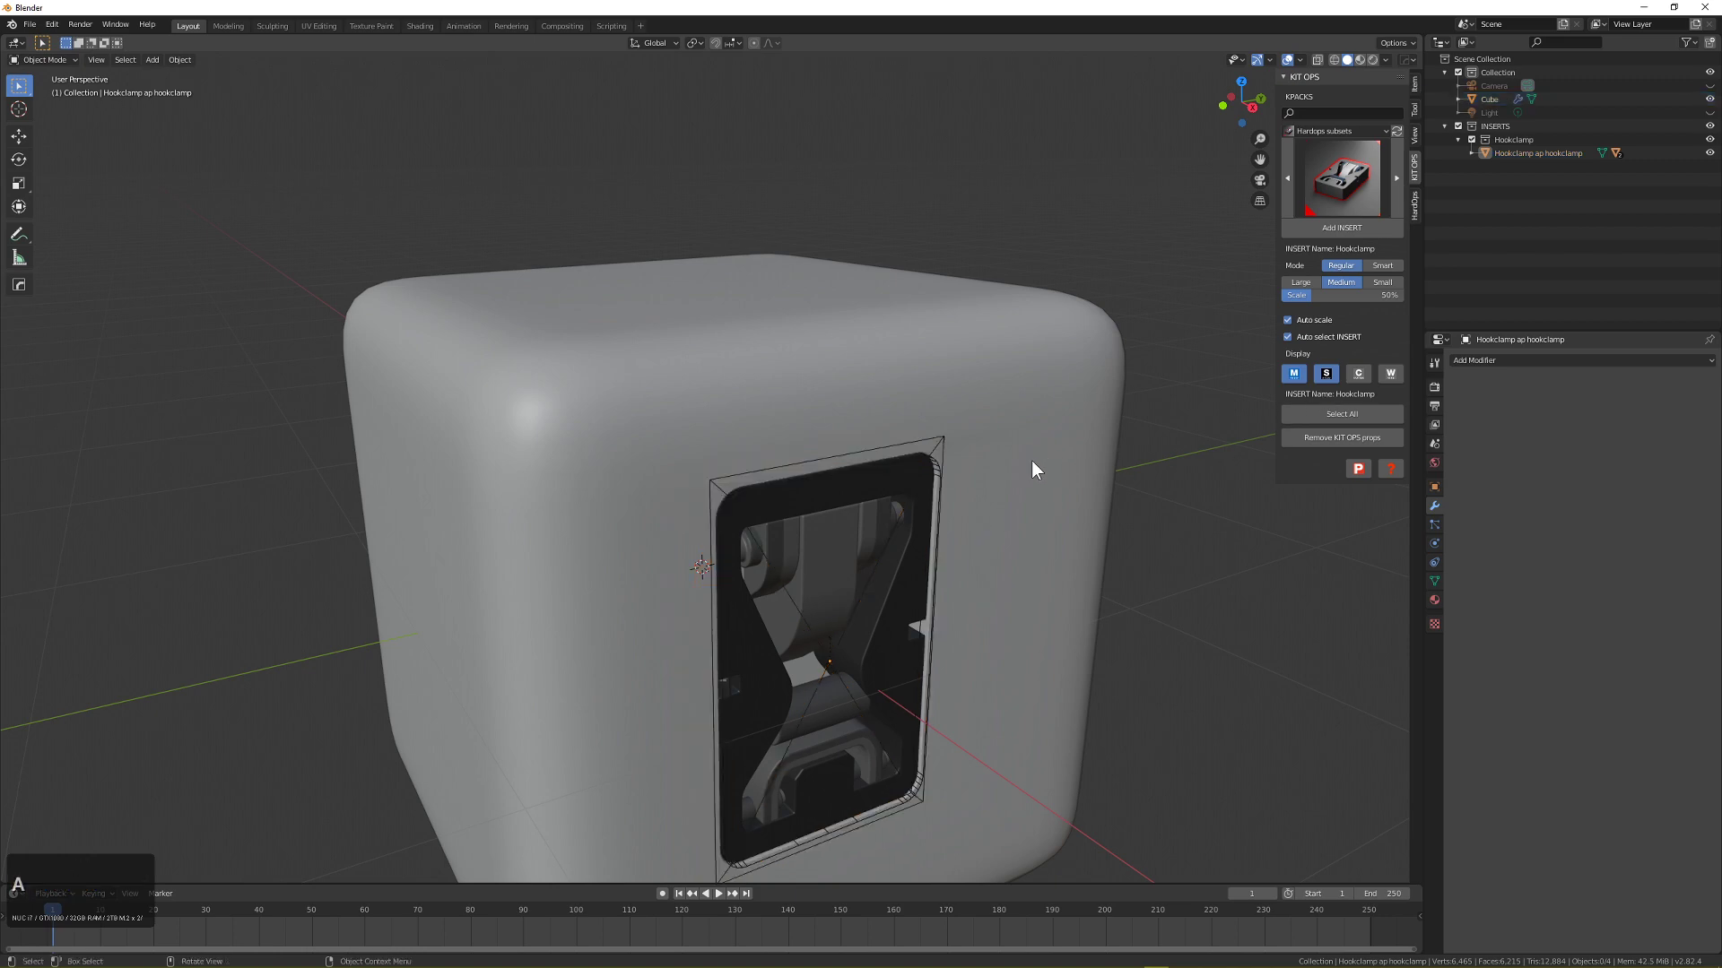
left_click(1359, 371)
left_click(1390, 373)
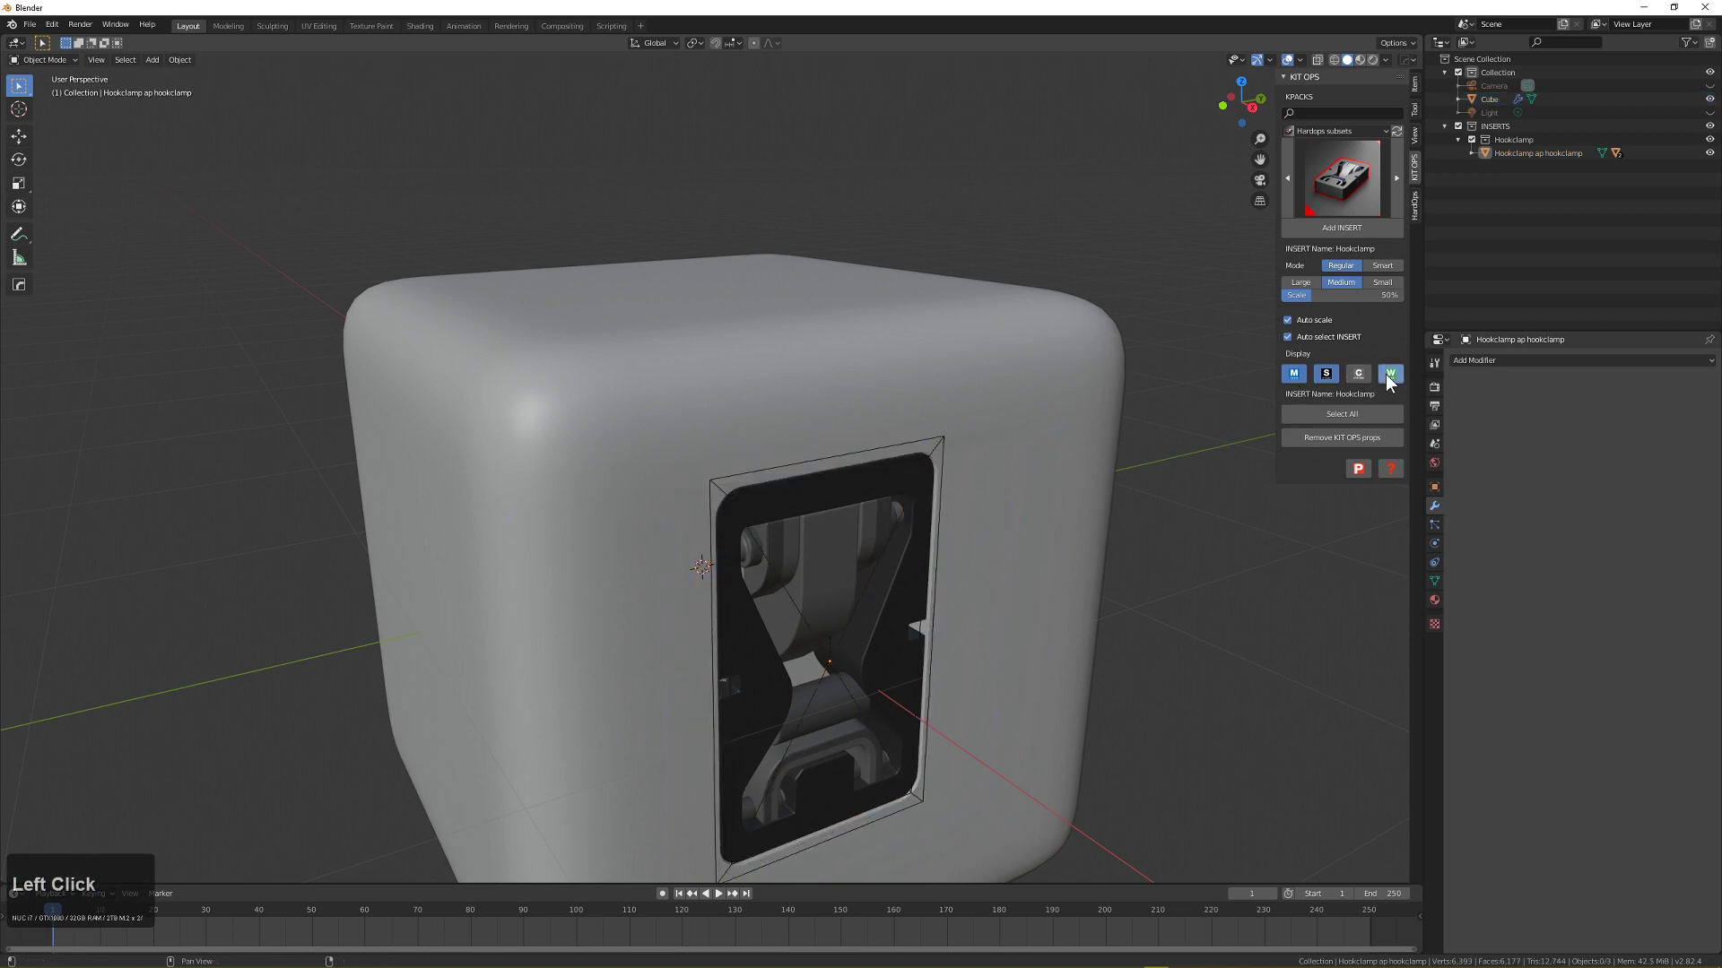
middle_click_drag(1166, 448, 799, 474)
scroll(896, 480, "down", 5)
left_click(902, 507)
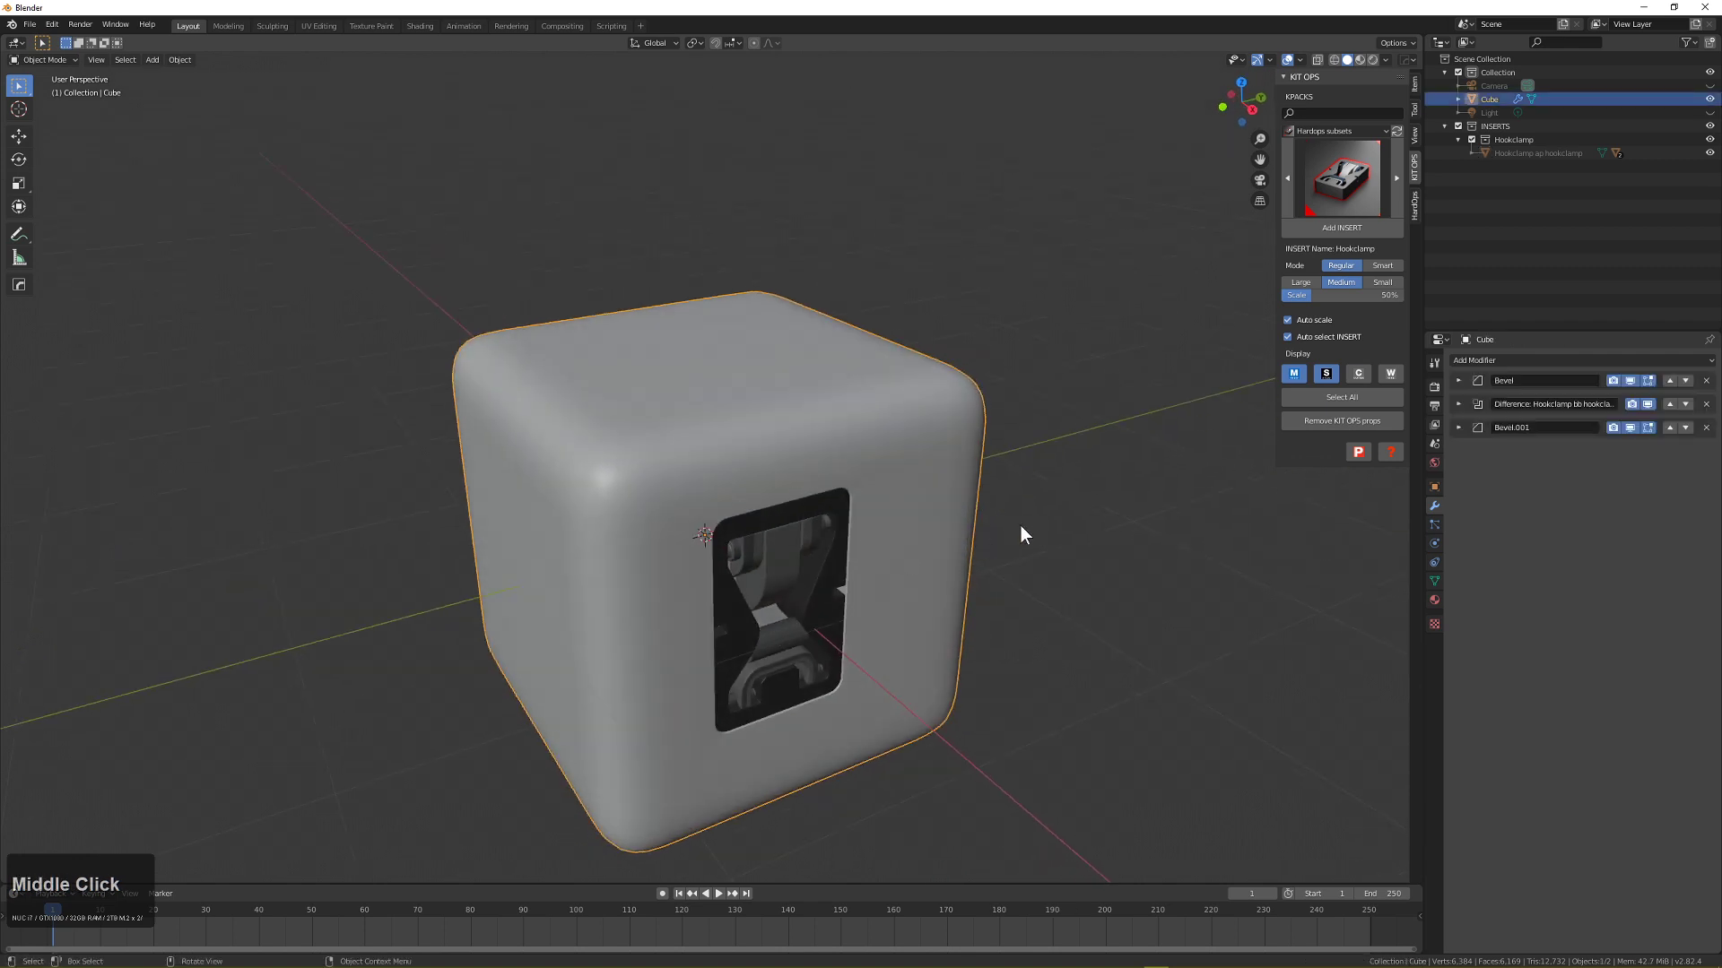
Use HardOps Adjust Bevel to narrow the 10-segment Bevel's width to about 0.224.
key("q")
mouse_move(1009, 537)
left_click(1085, 530)
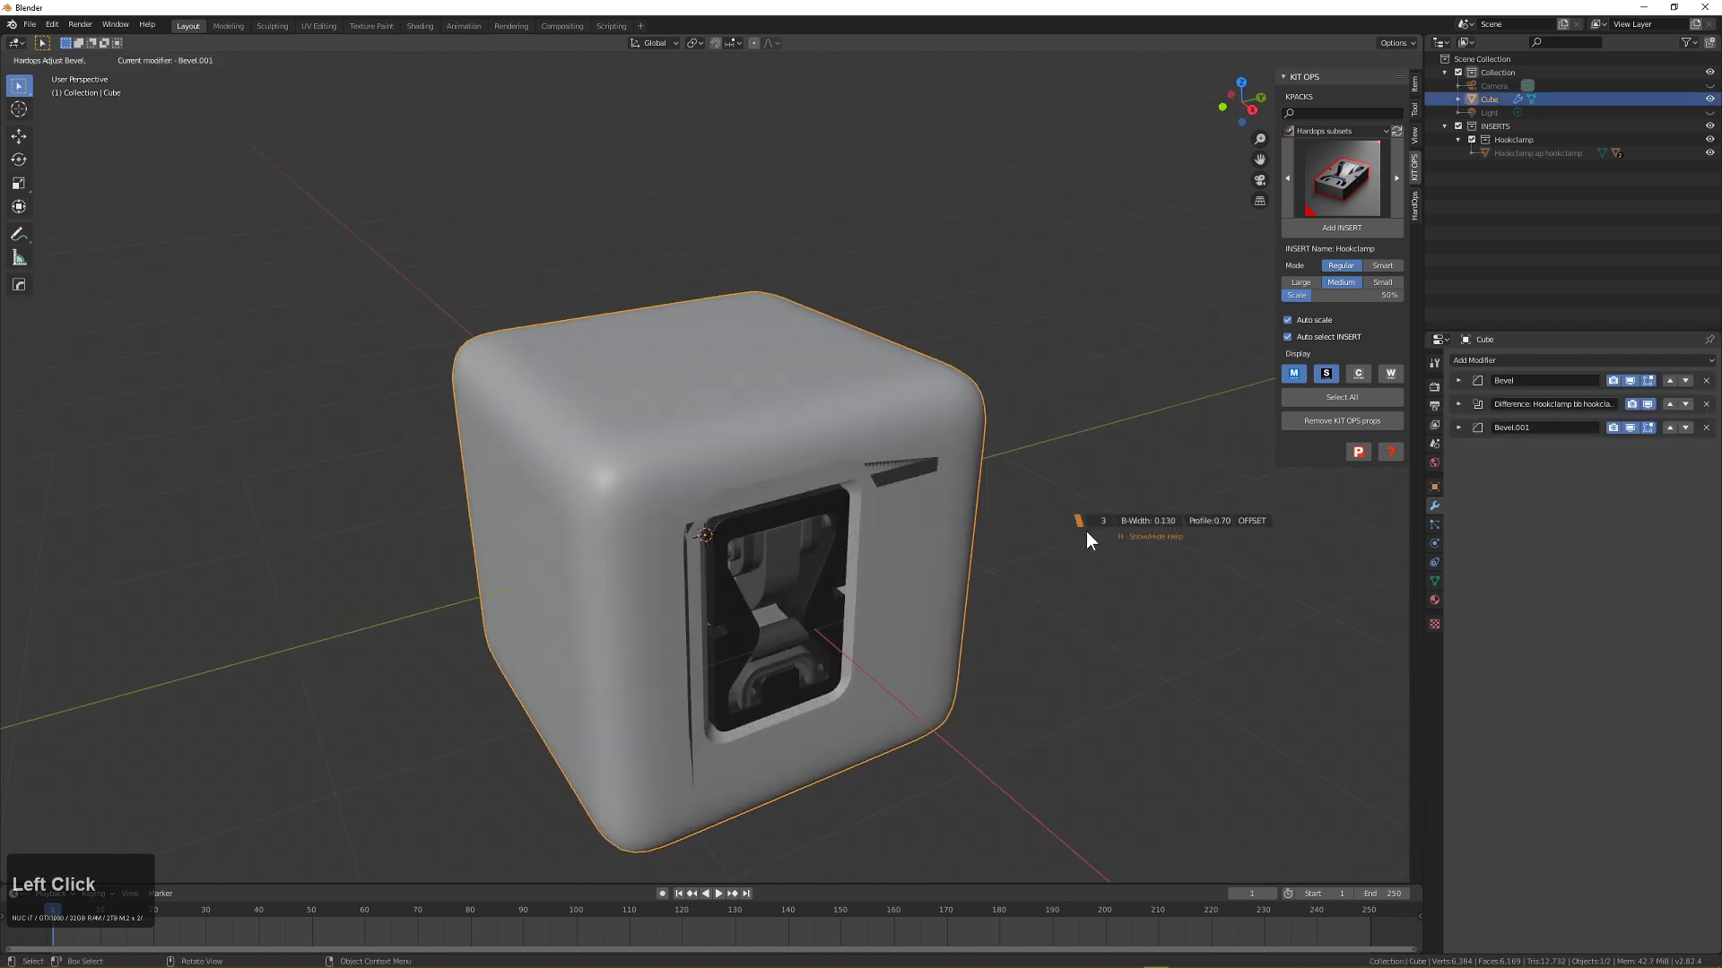
key("q")
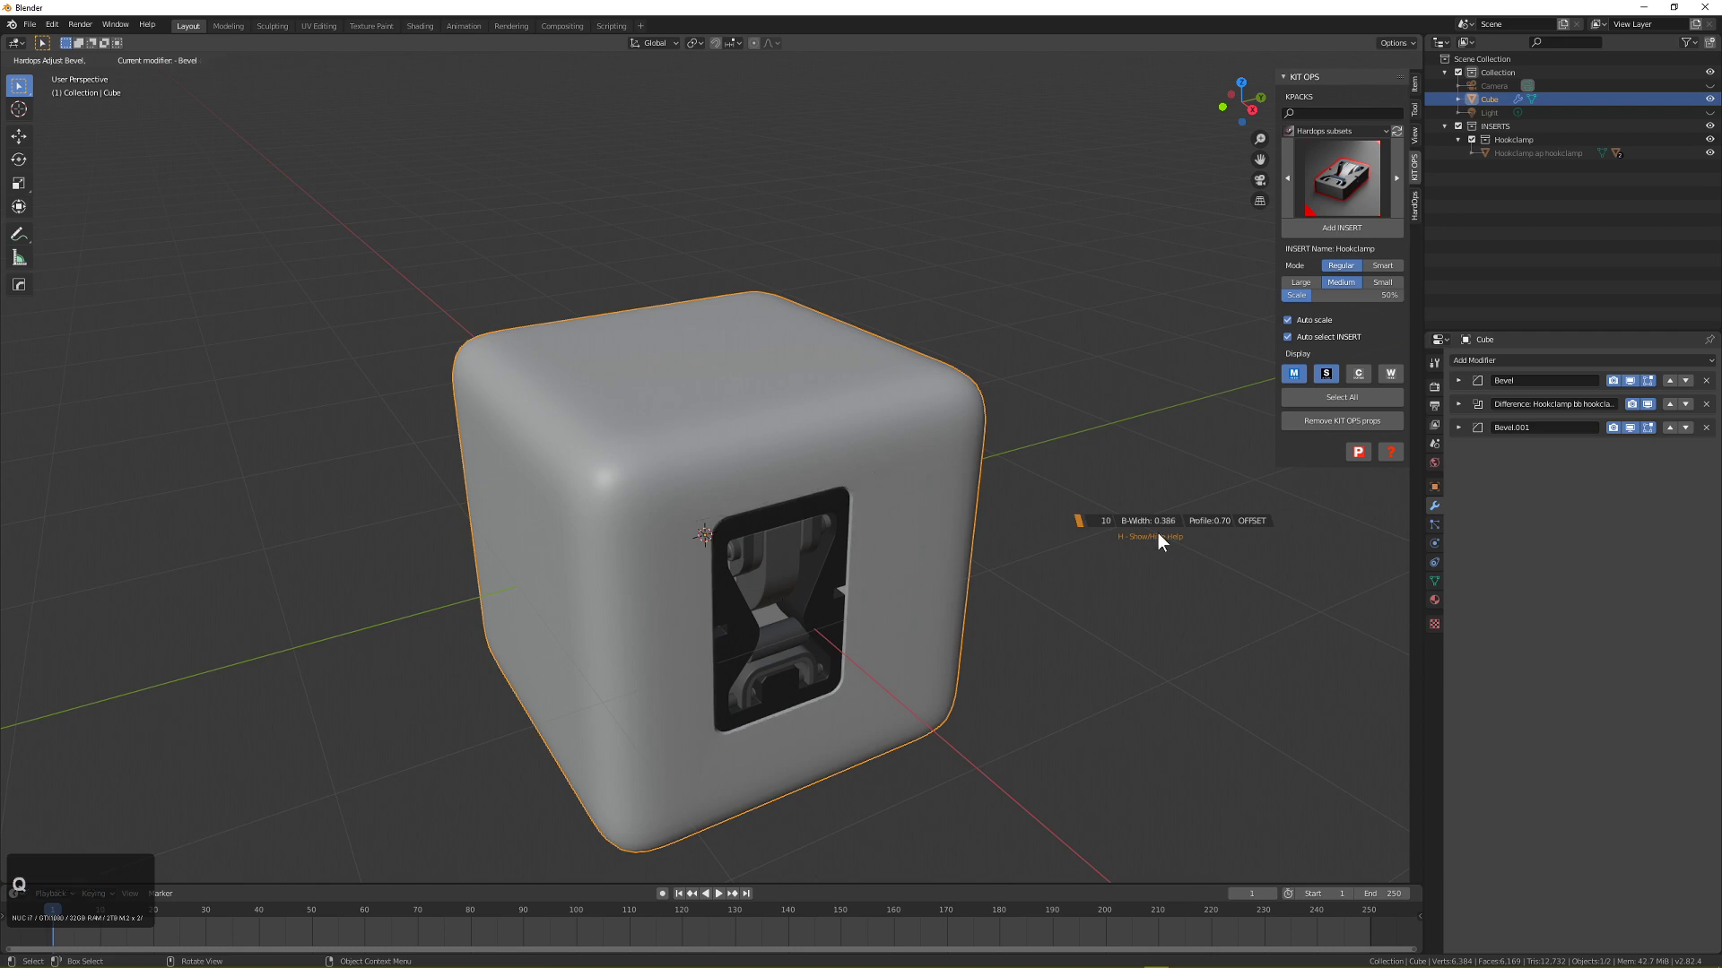
scroll(1159, 537, "down", 1)
scroll(1230, 525, "down", 1)
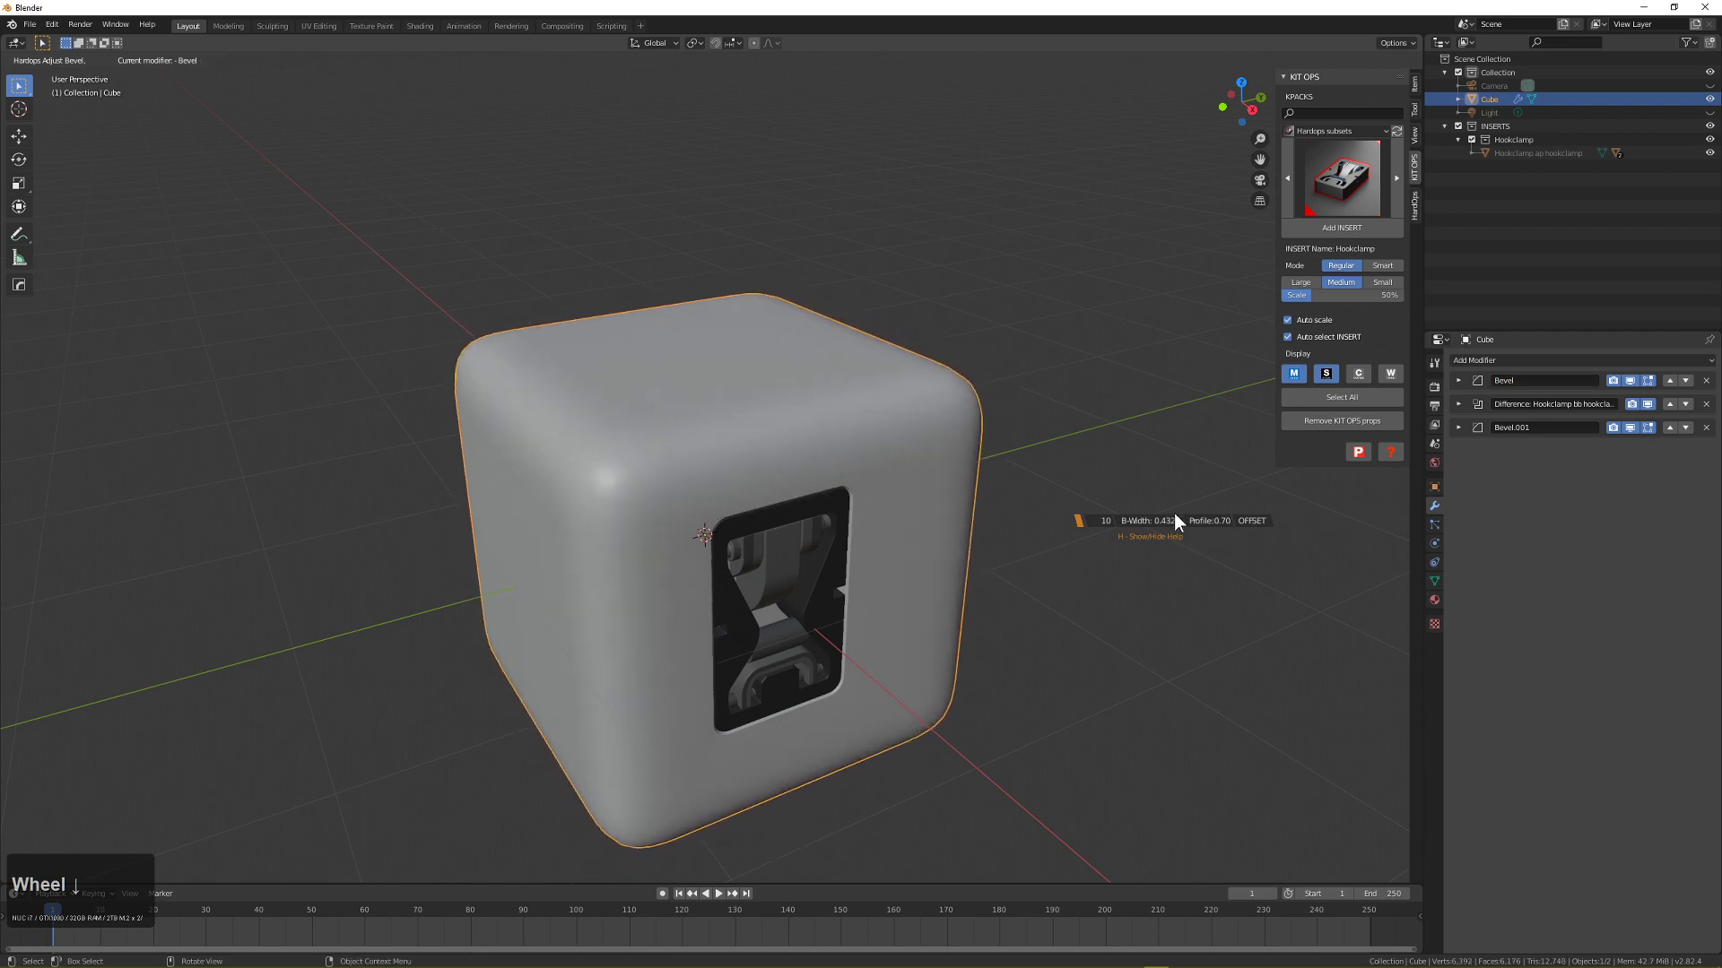
mouse_move(1327, 503)
middle_click_drag(1324, 508, 874, 440)
key("ctrl+grave")
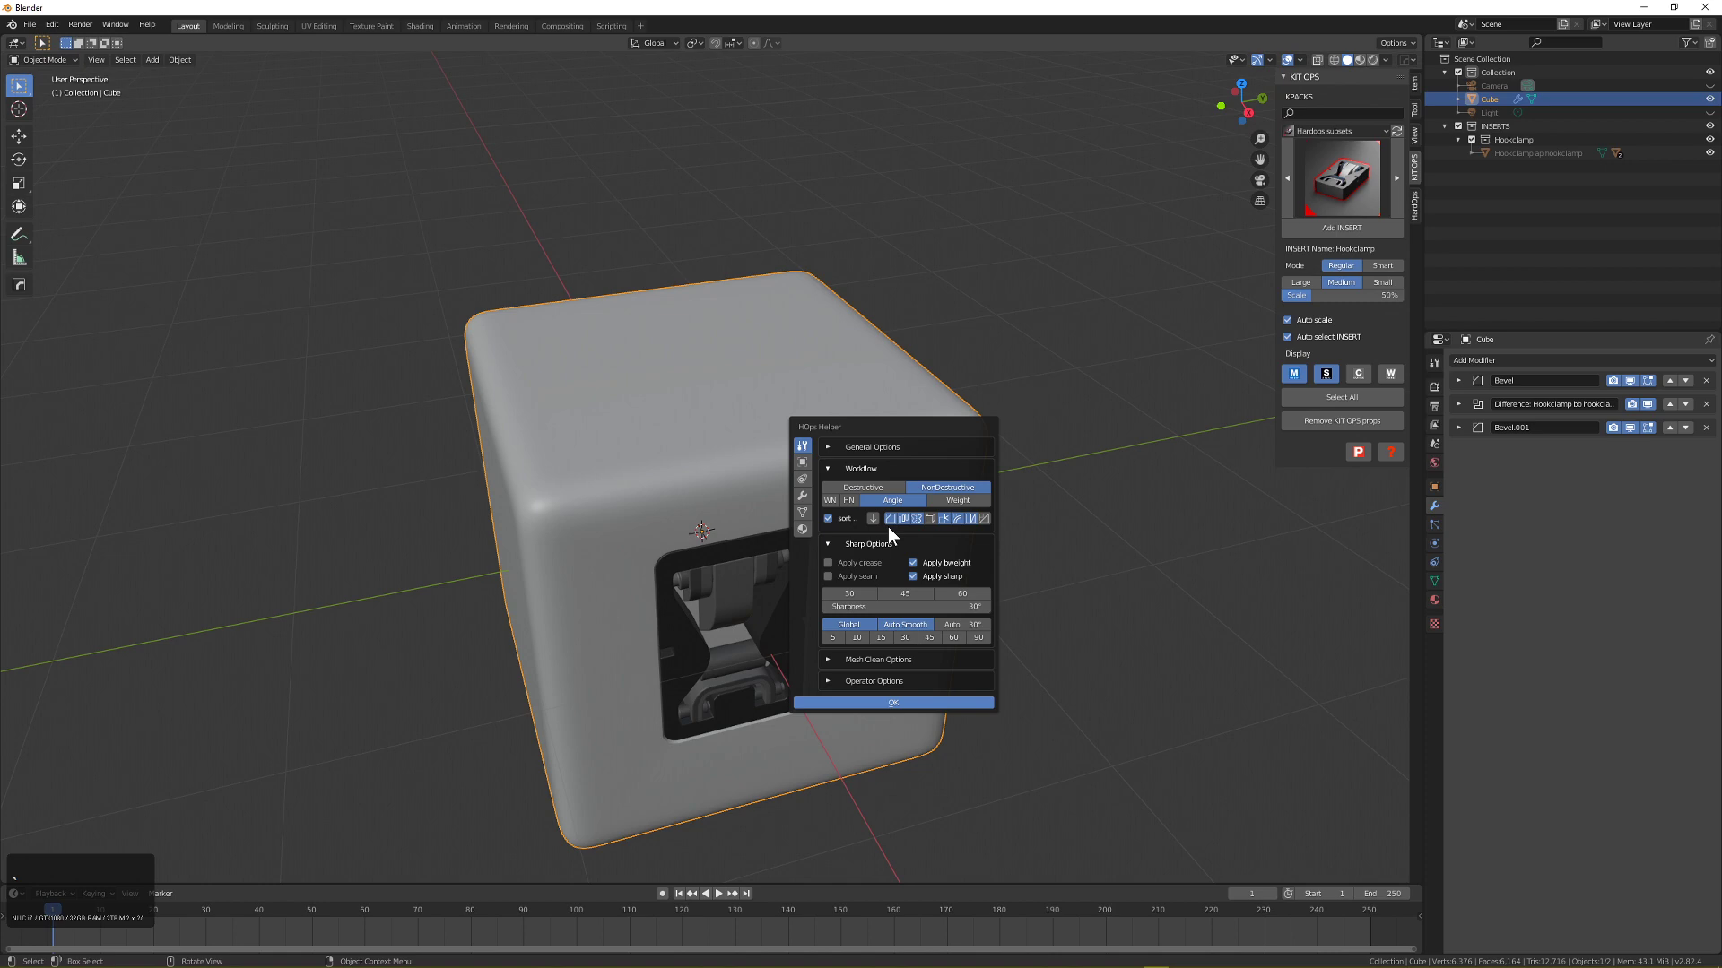
key("Escape")
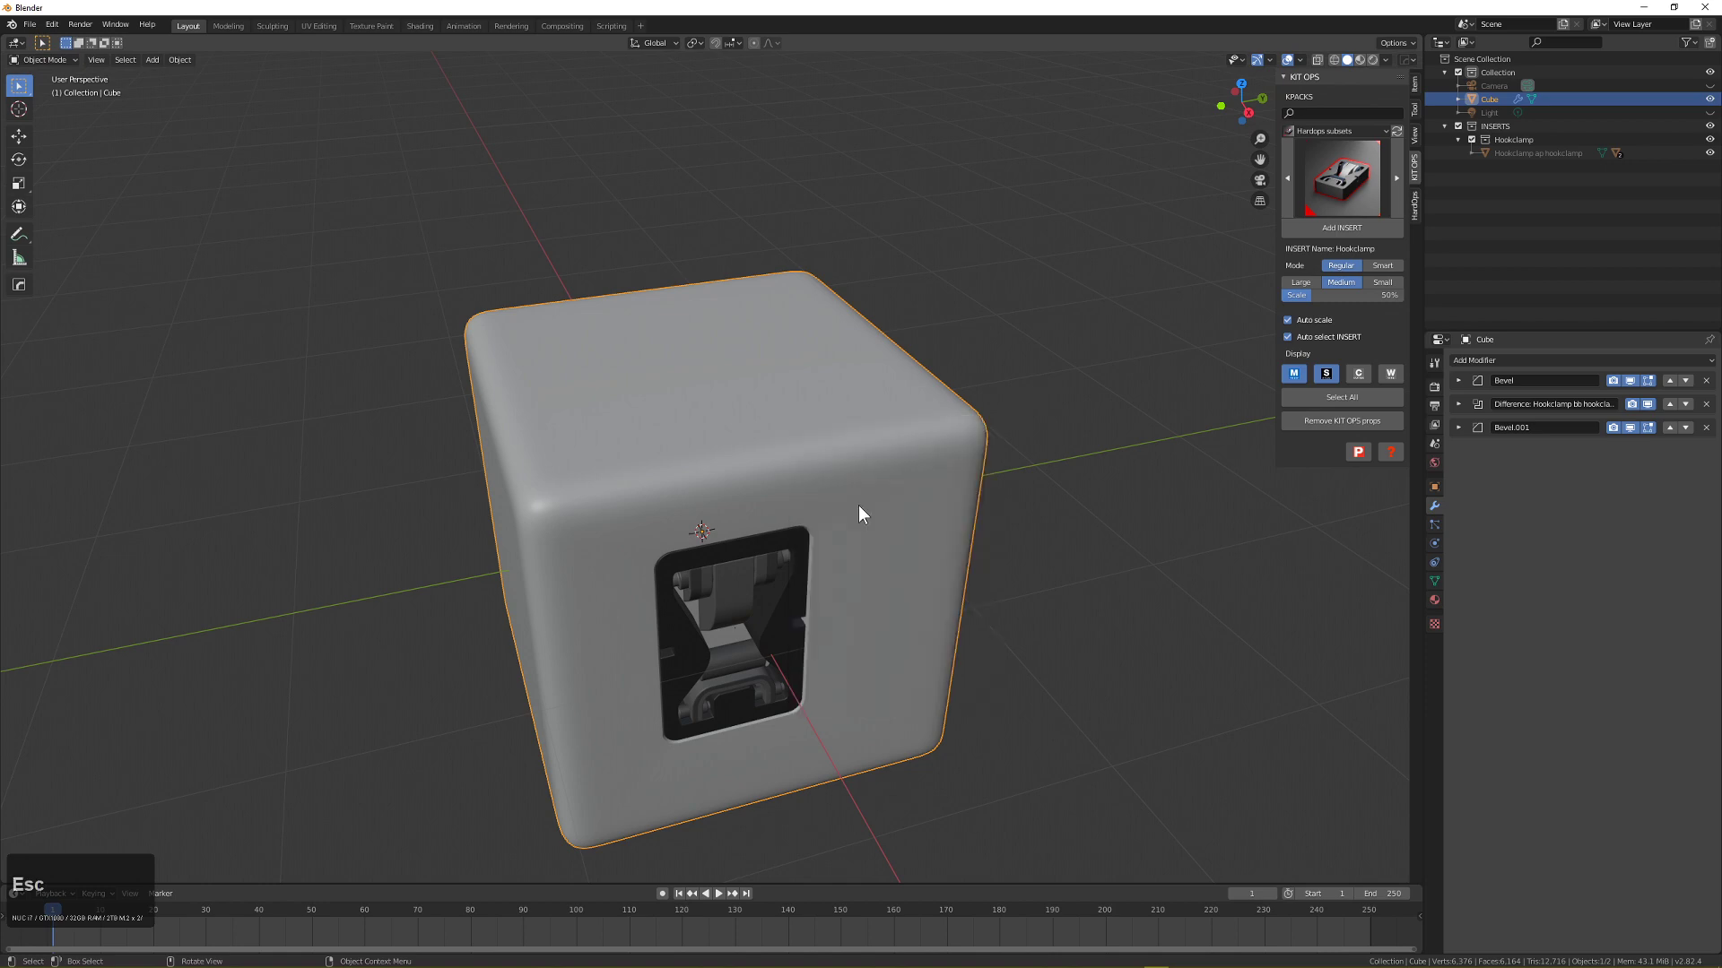
Open Blender Preferences and filter the add-ons list for 'kit'.
left_click(52, 24)
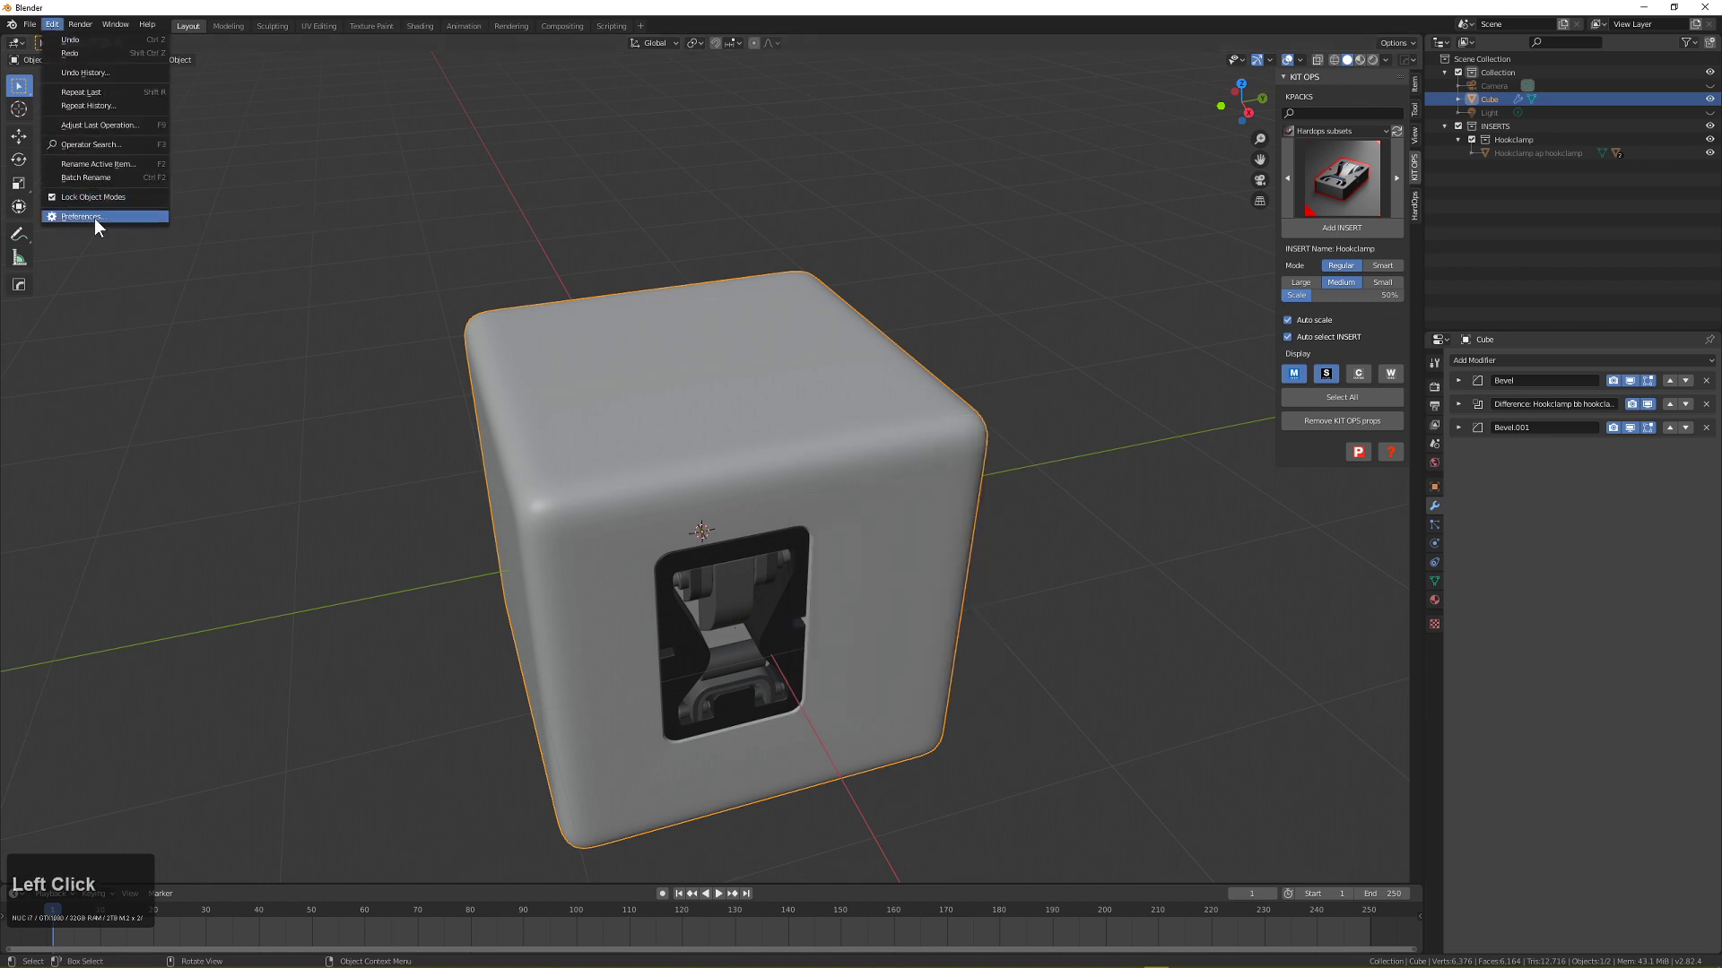
left_click(94, 216)
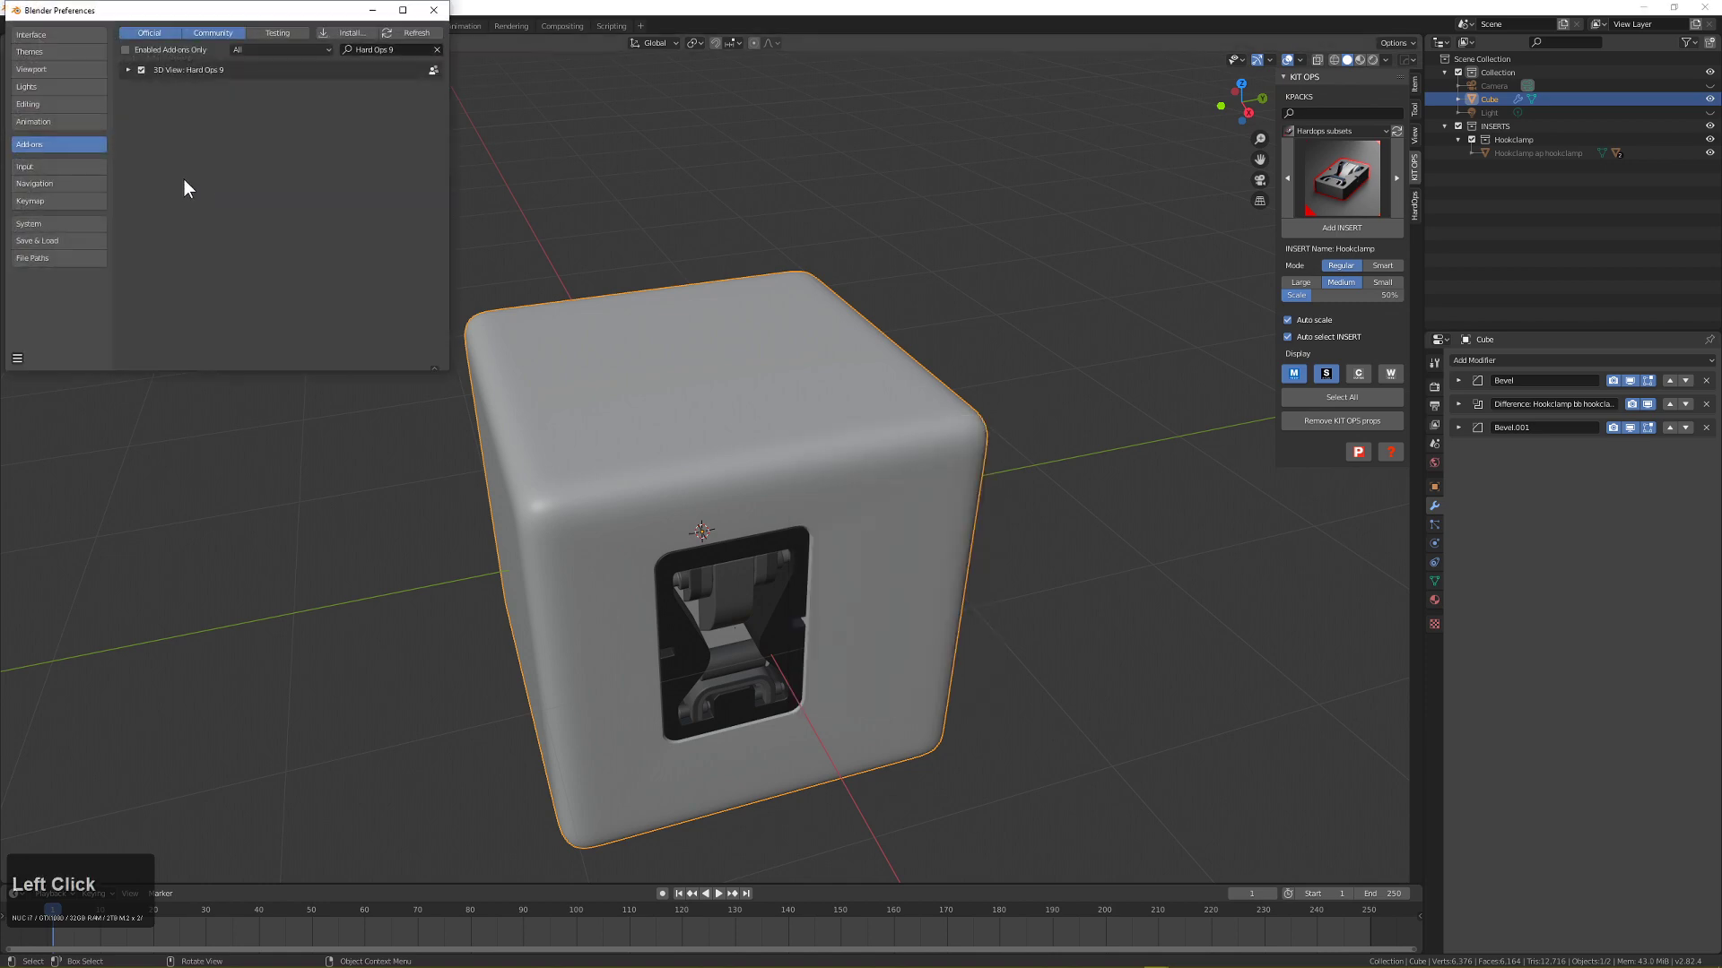
left_click(377, 49)
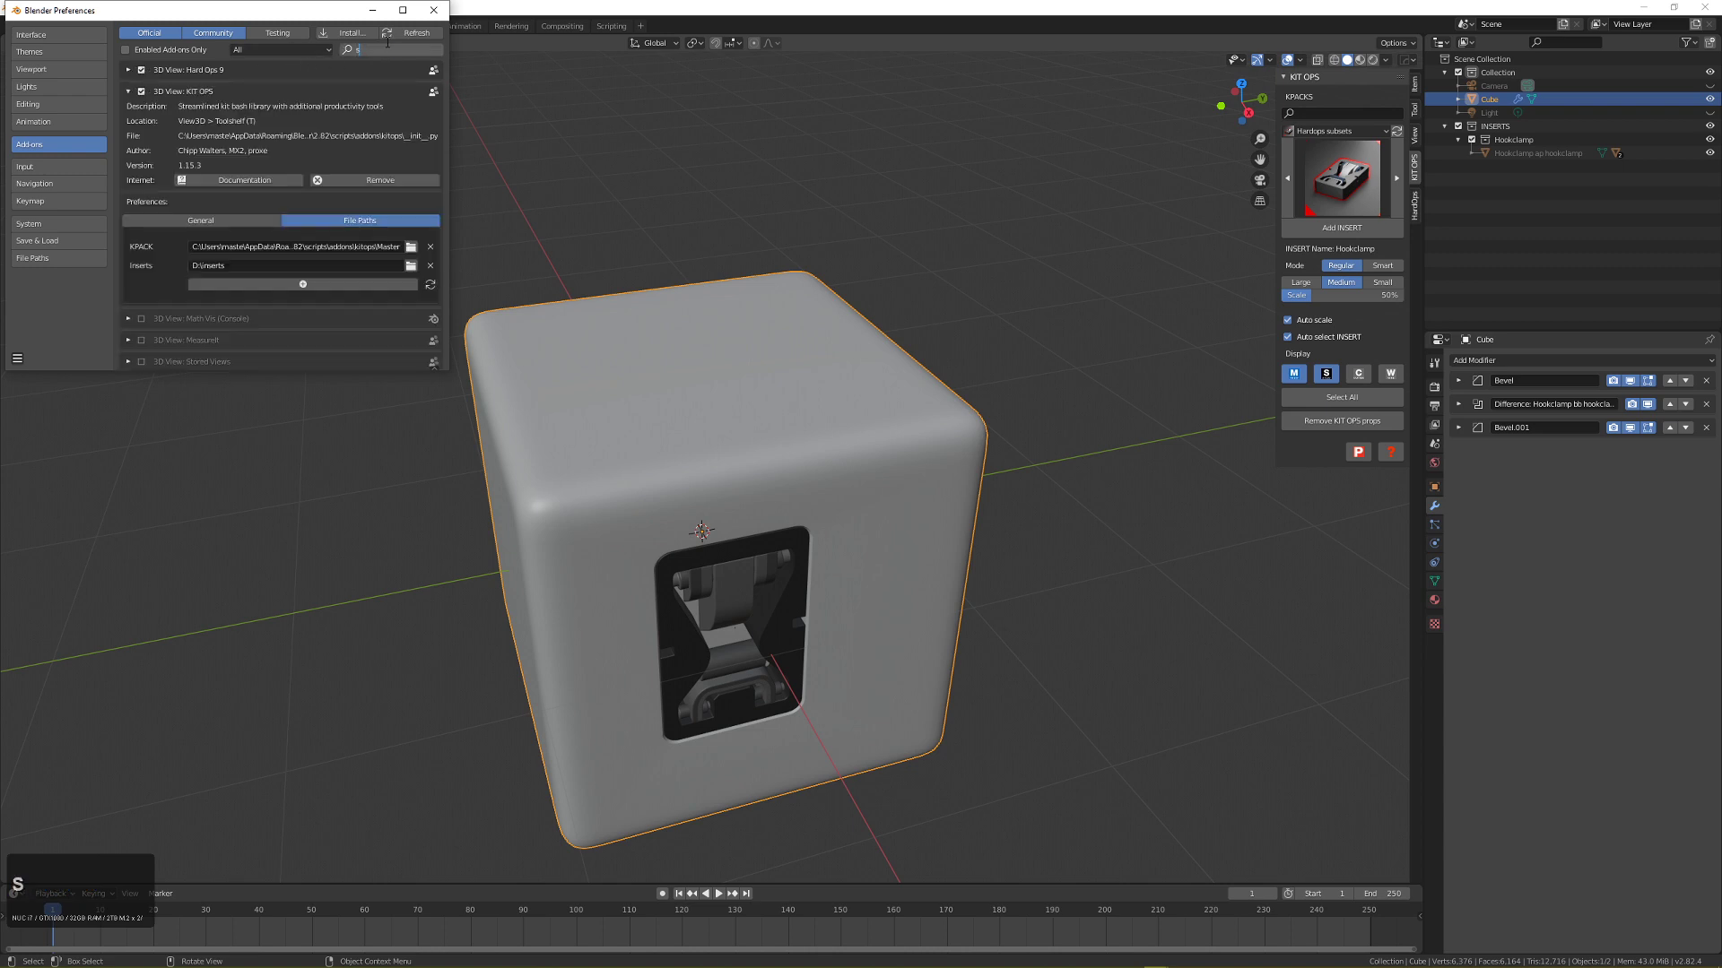
key("BackSpace")
type("kit")
key("Return")
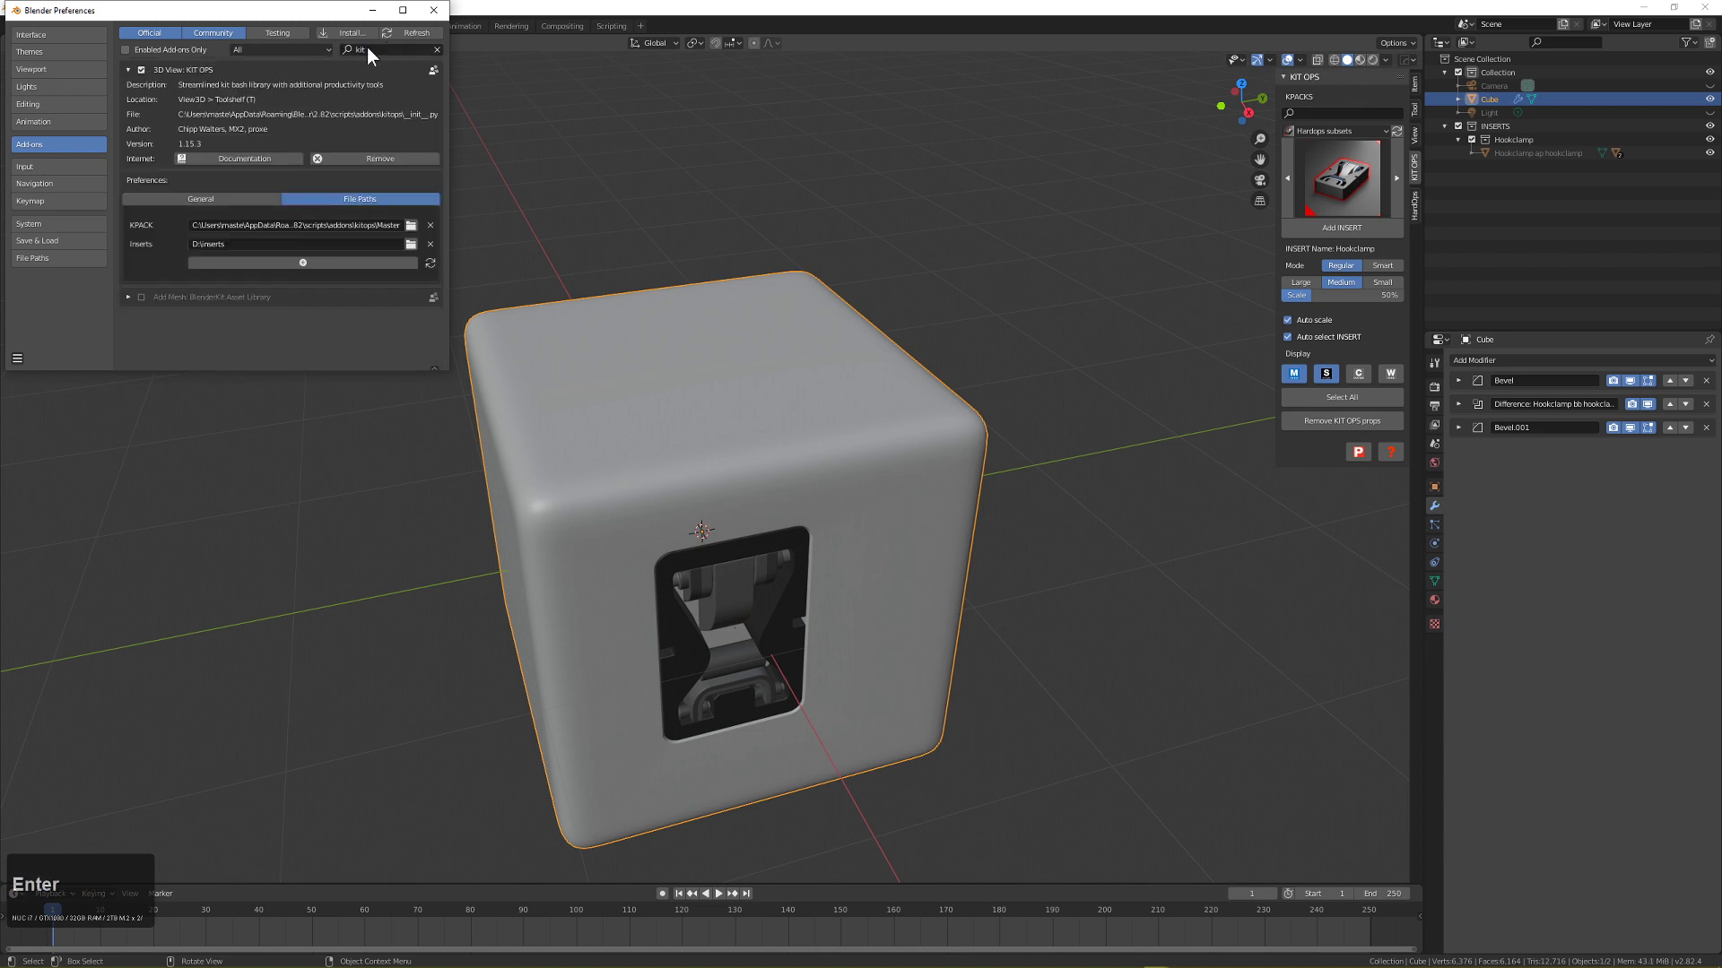
In KIT OPS General preferences, change a modifier type in the Sort Modifiers row.
left_click(171, 202)
scroll(229, 256, "down", 2)
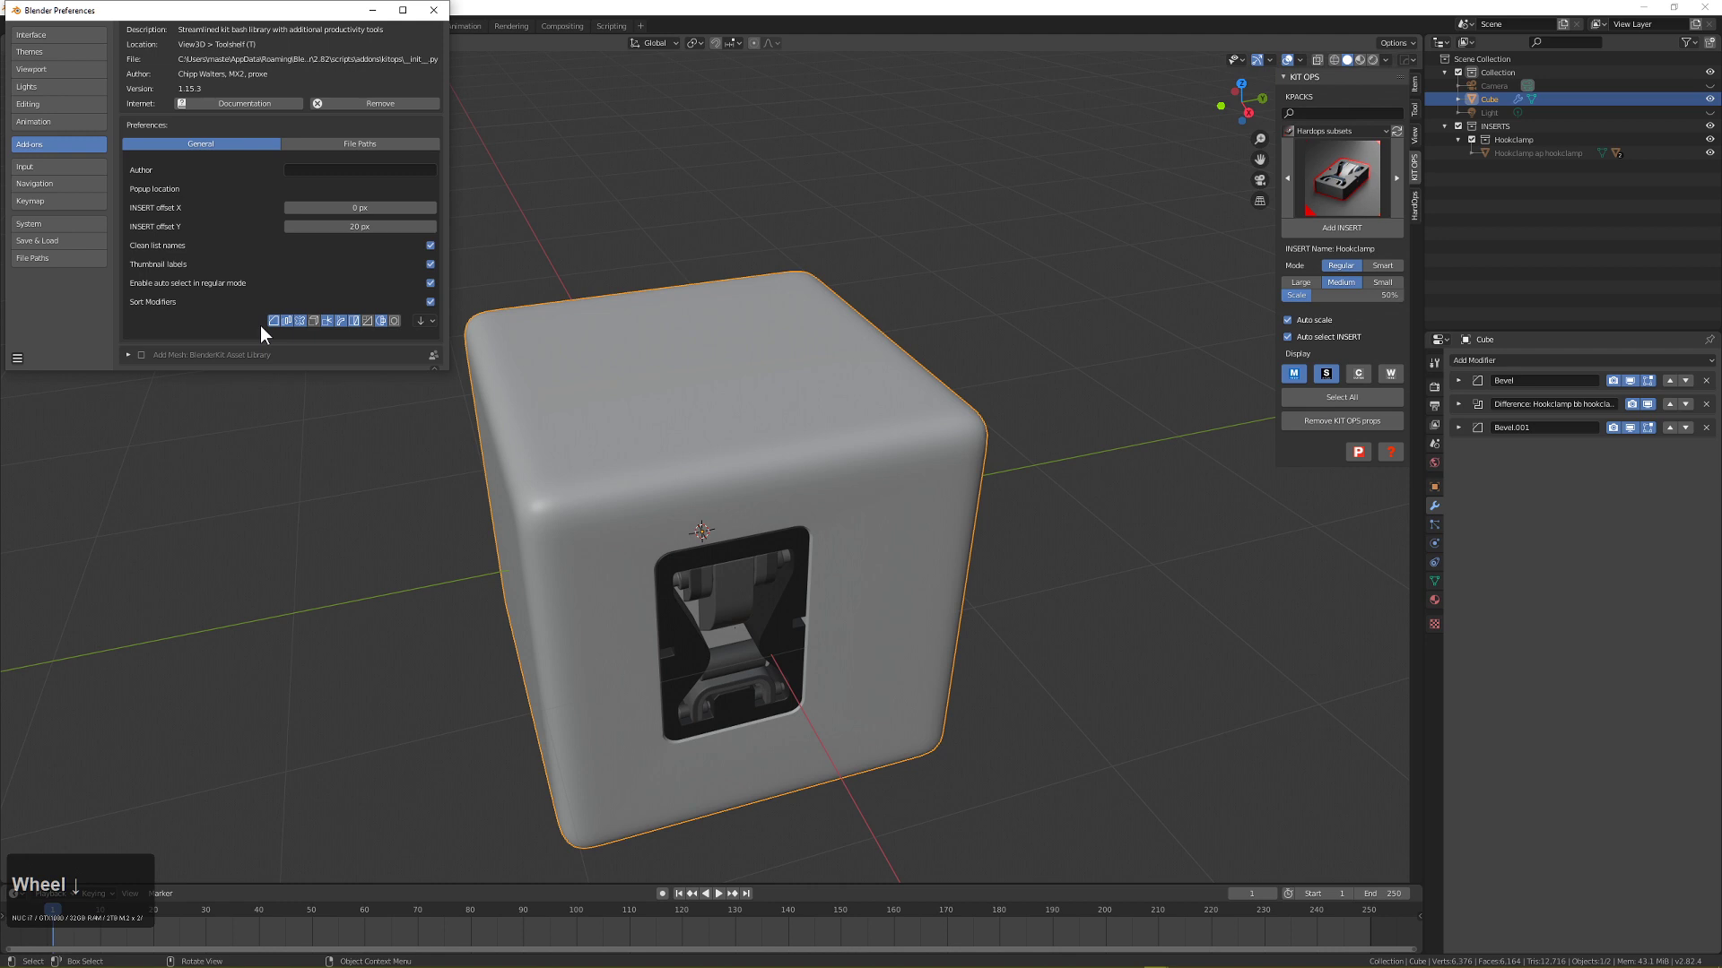
left_click(395, 321)
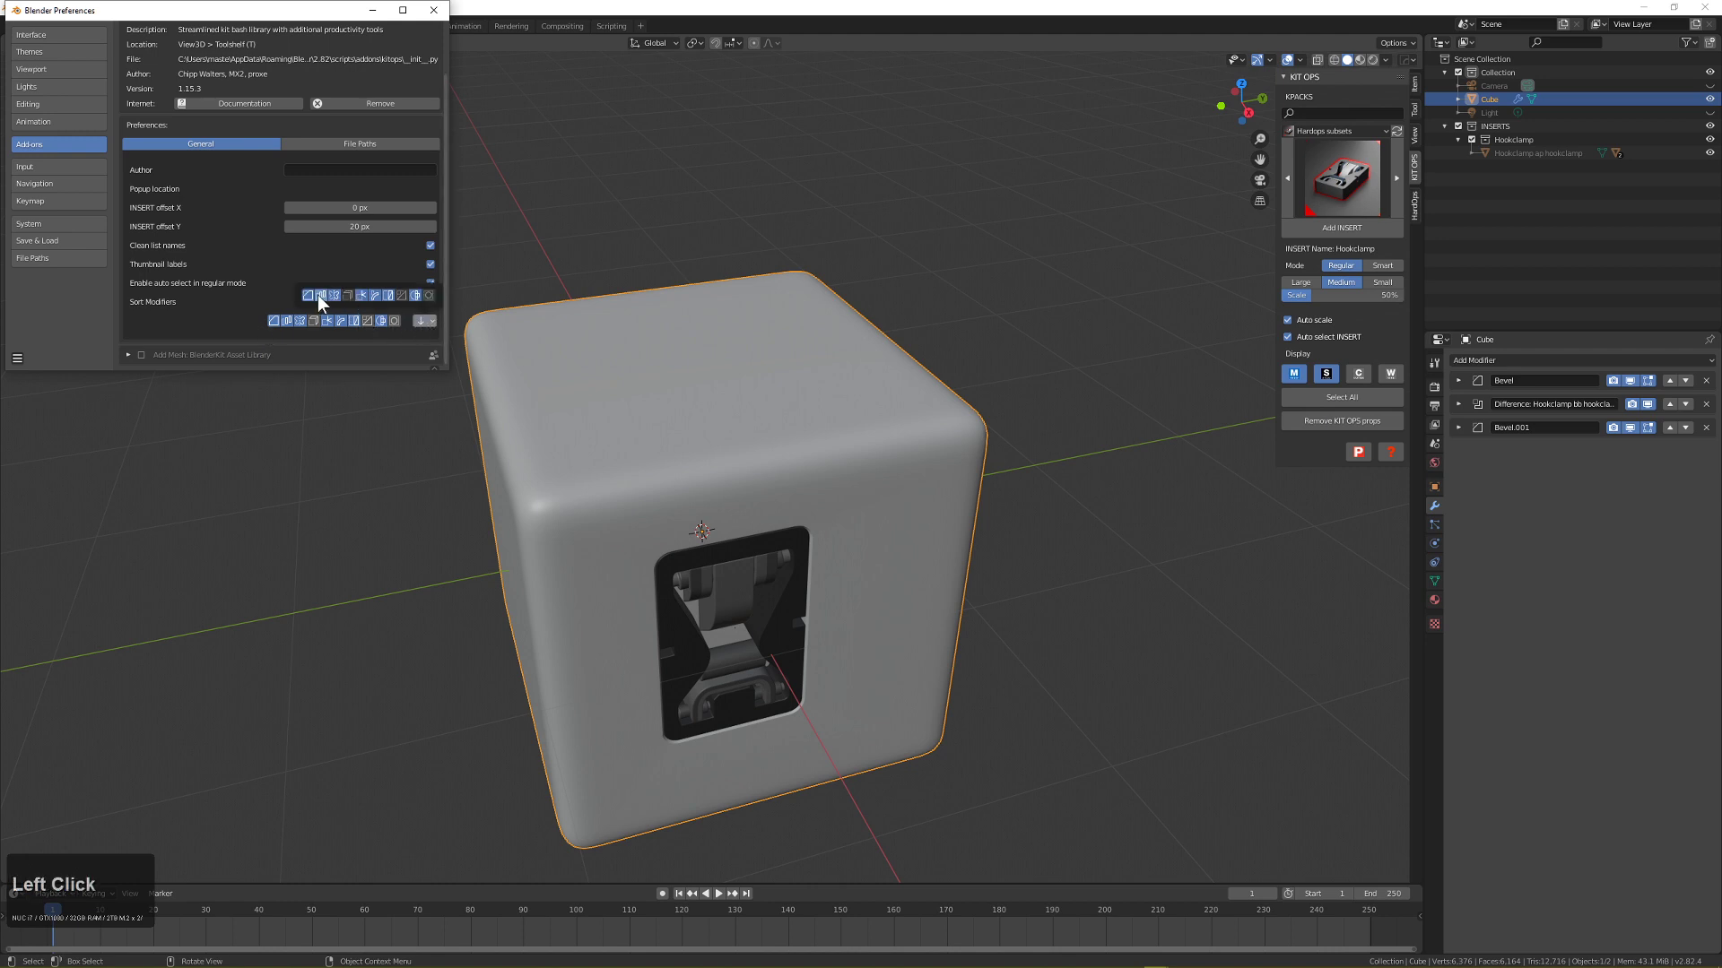
Return to the 3D viewport and orbit to face the cube's front.
left_click(795, 572)
middle_click_drag(884, 539, 854, 455)
left_click(760, 481)
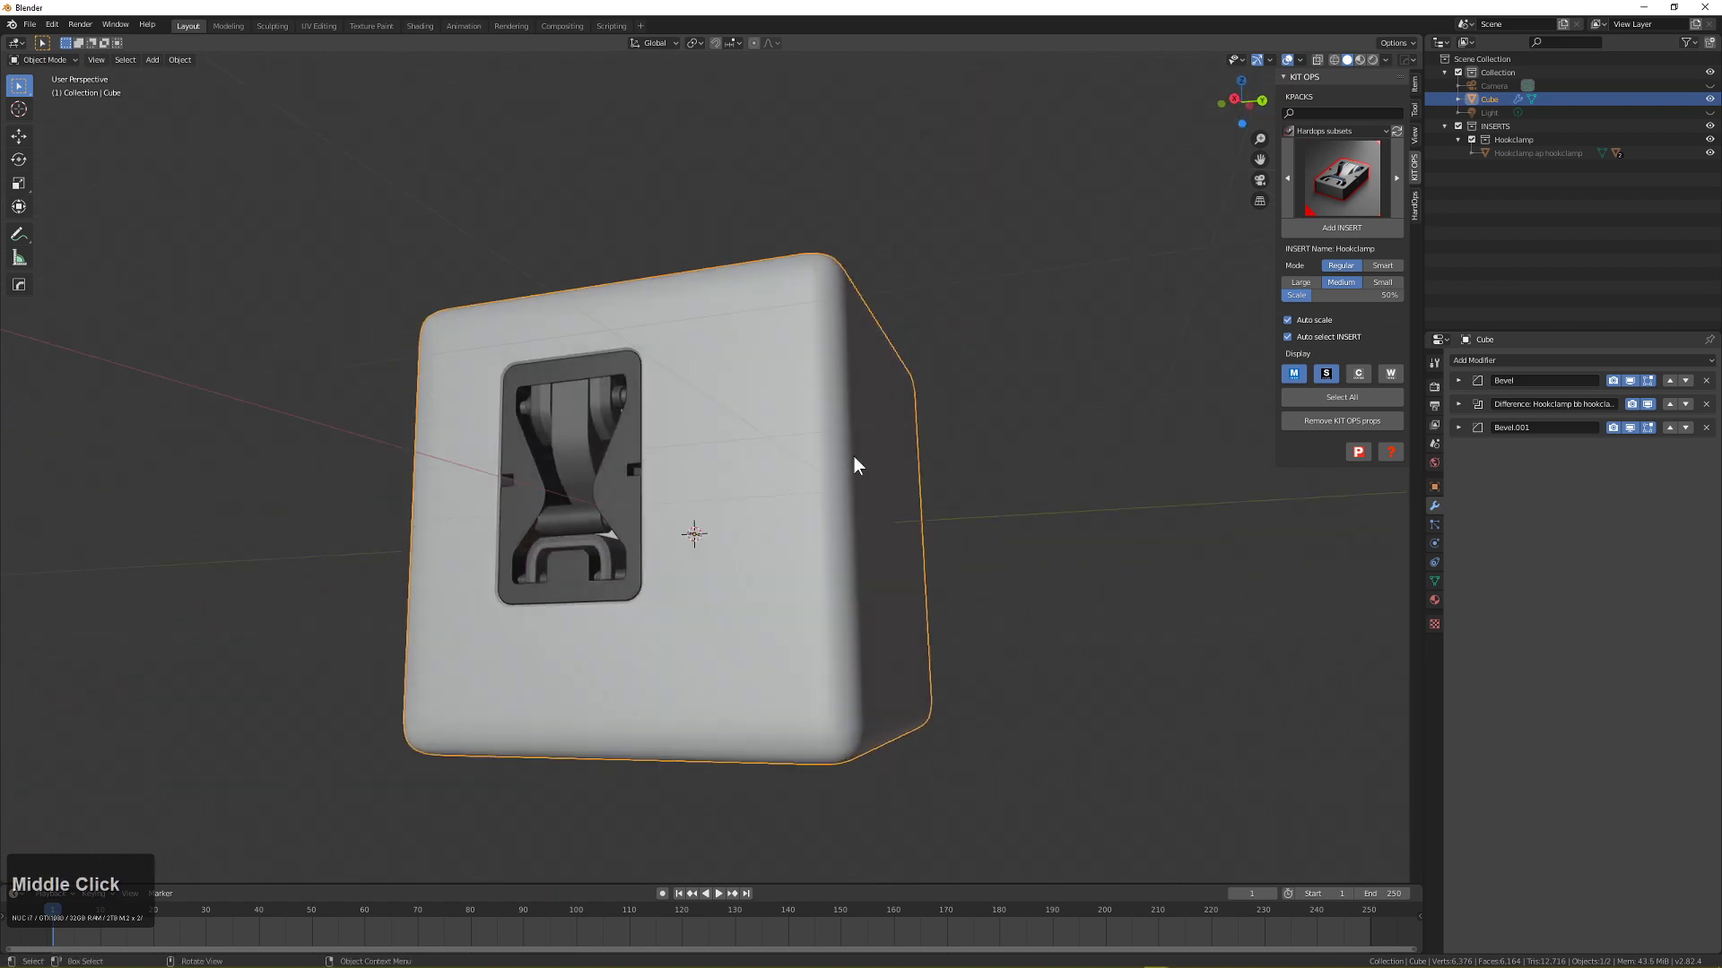
Add a Small (25%) Hookclamp insert low on the cube's front face.
left_click(1354, 224)
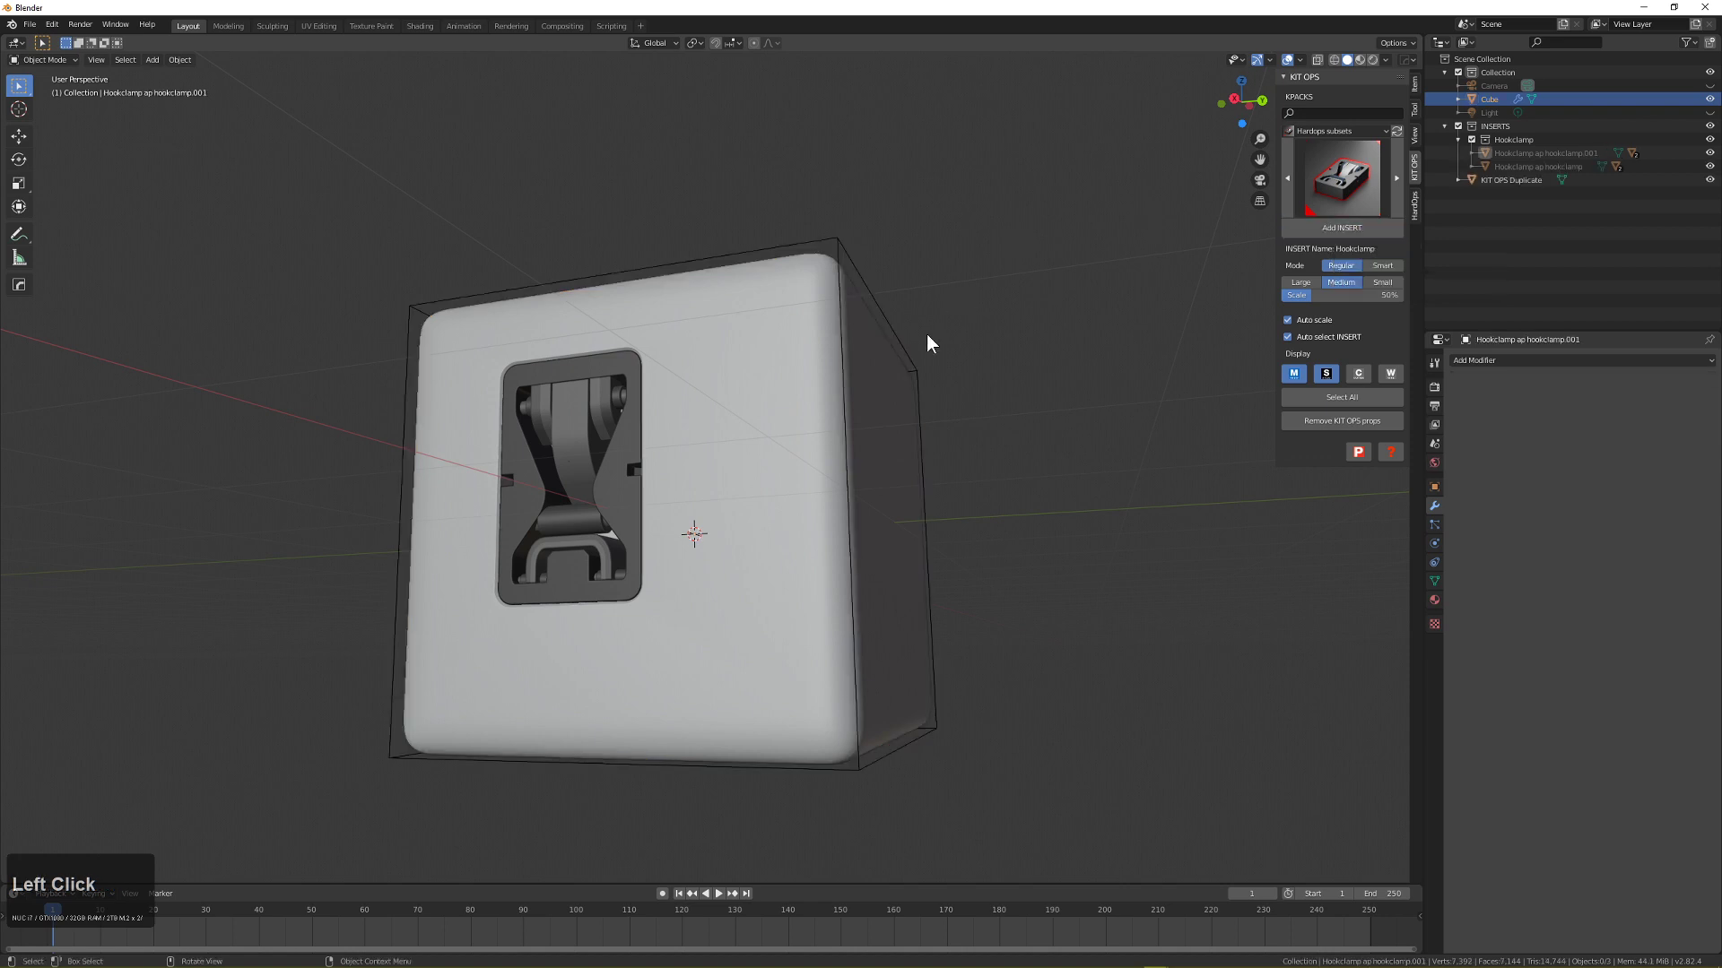
scroll(750, 540, "down", 1)
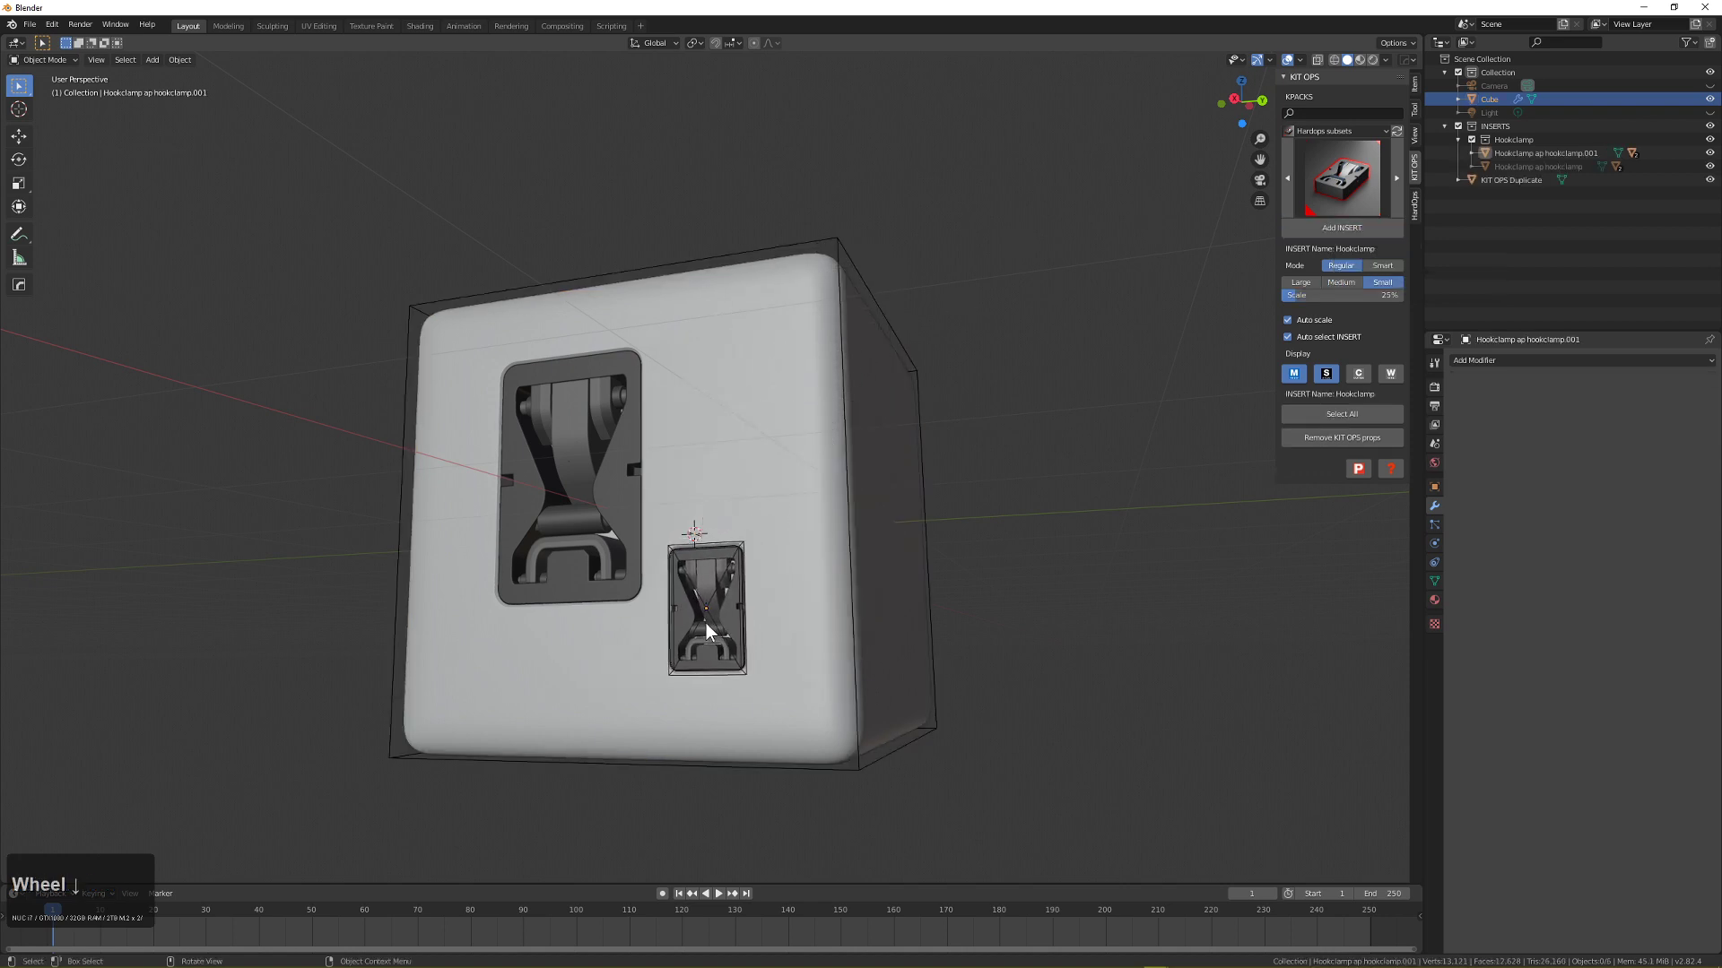
left_click(706, 622)
Deselect everything with Alt+A and orbit to an angled view of the cube.
key("alt+z")
key("alt+a")
key("alt+z")
middle_click_drag(725, 450, 816, 531)
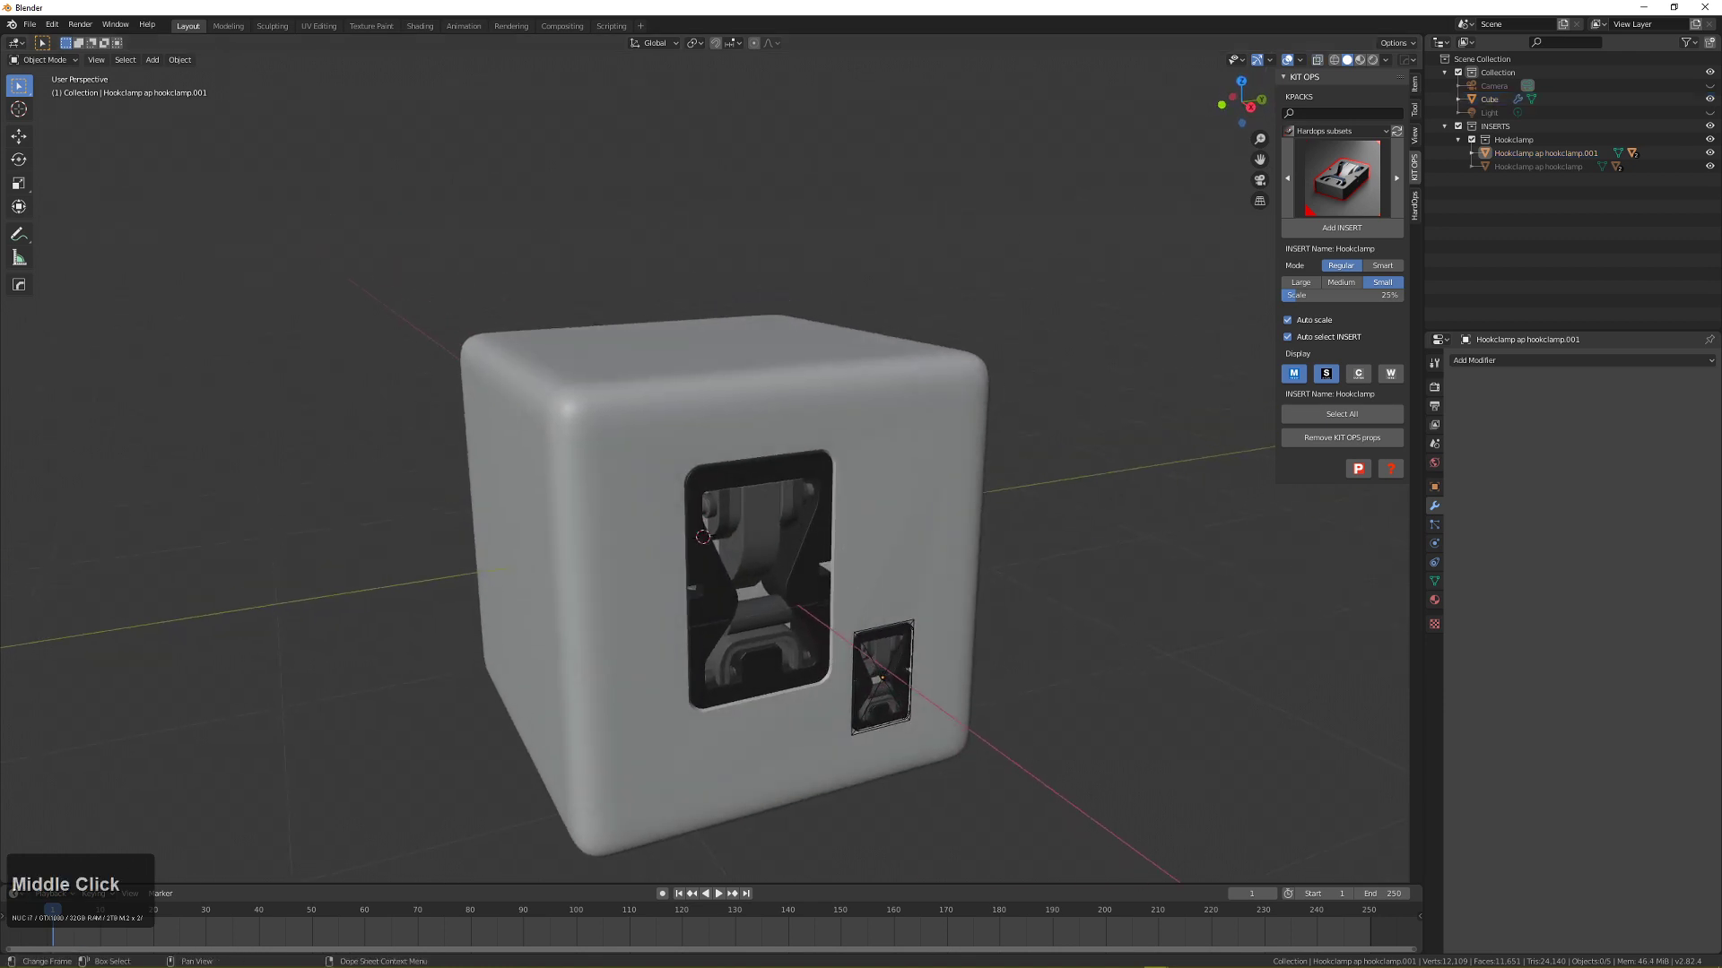